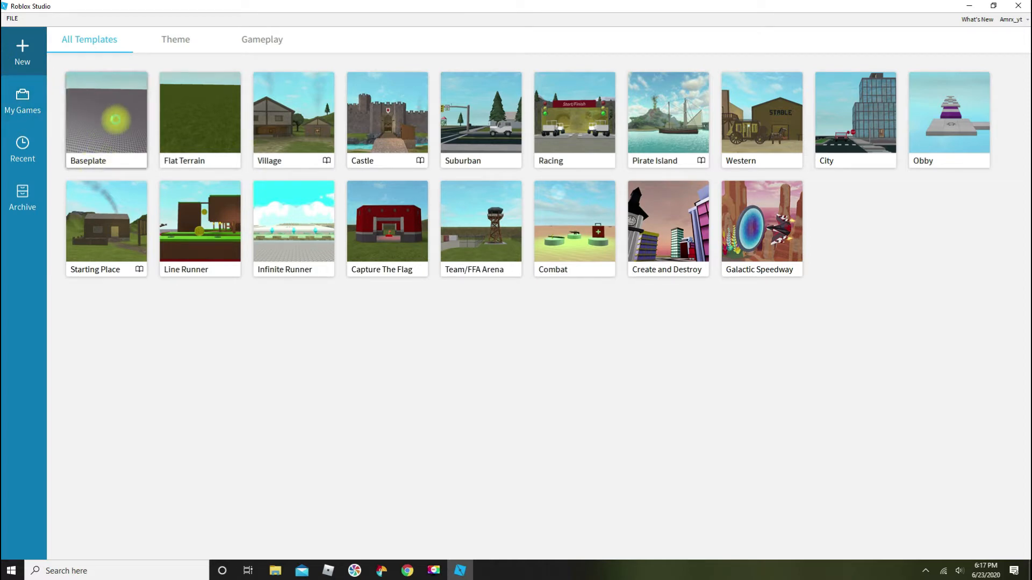
Create a new place from the Baseplate template and open the Load Character plugin.
click(115, 119)
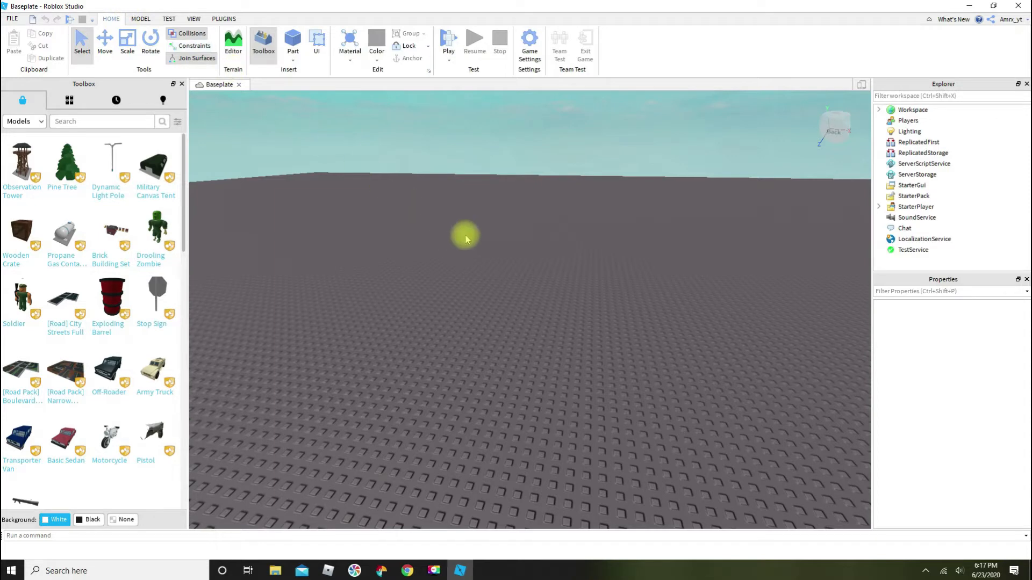
click(224, 18)
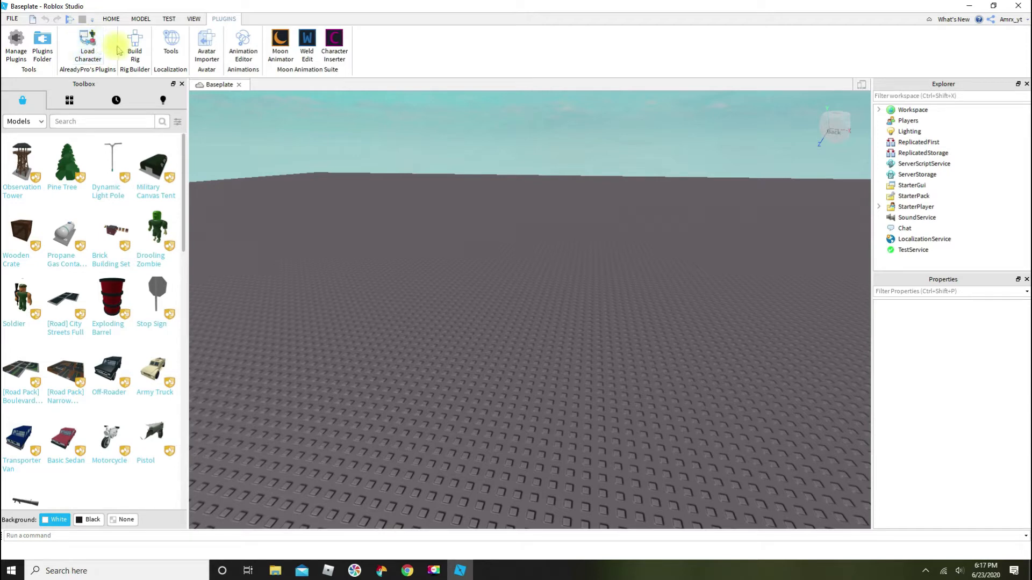
click(85, 42)
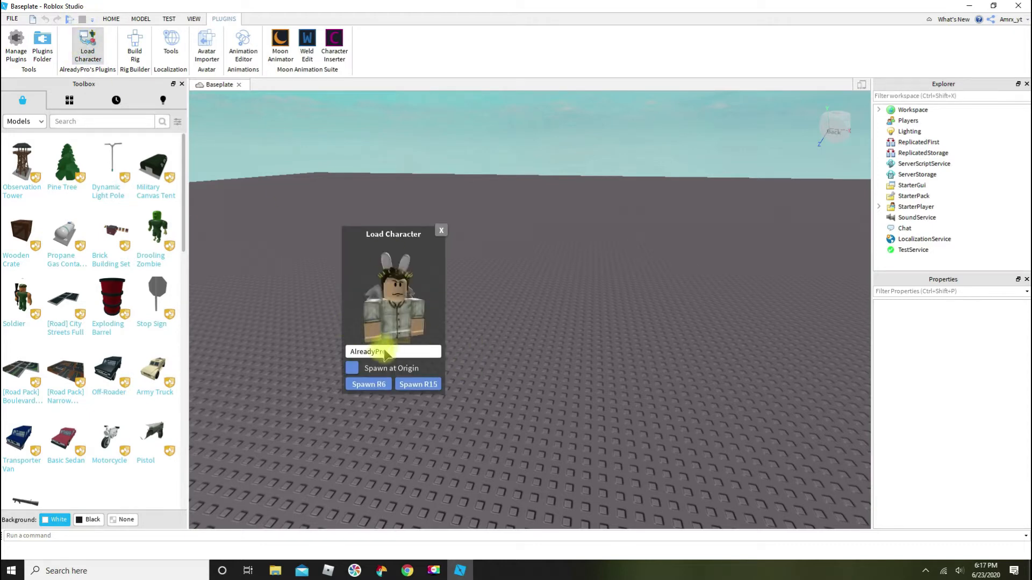
Load the avatar by entering the account's username, spawn it as an R15 character, and close the Load Character window.
key(BackSpace)
key(BackSpace)
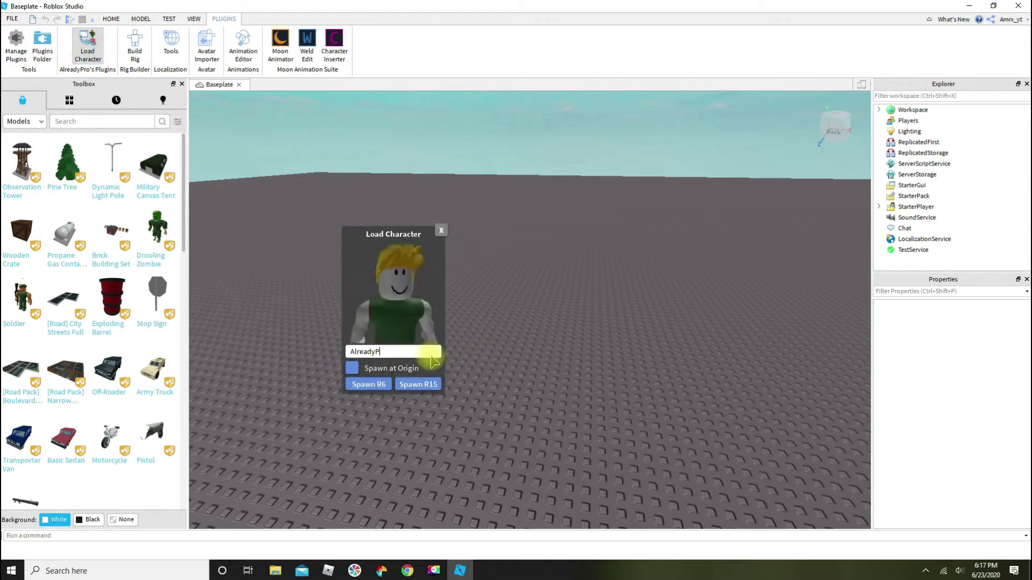
key(BackSpace)
key(BackSpace)
key(BackSpace)
key(BackSpace)
text(mrx)
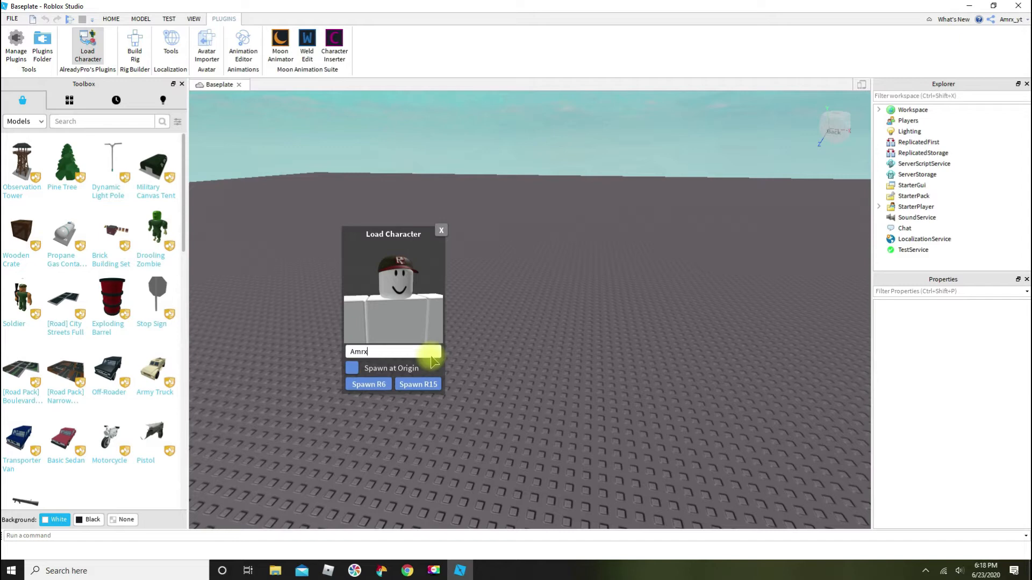
text(_yt)
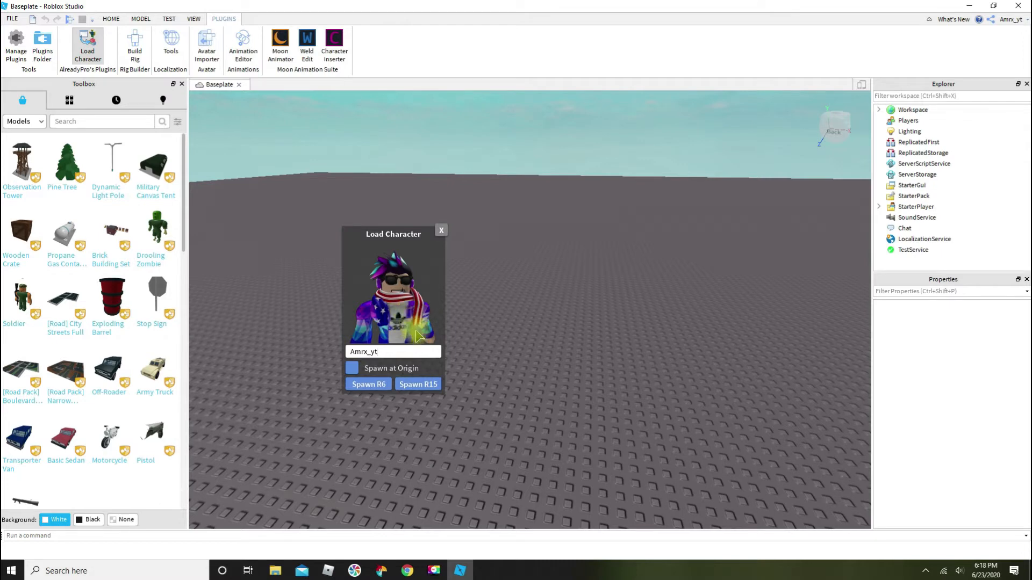
click(425, 385)
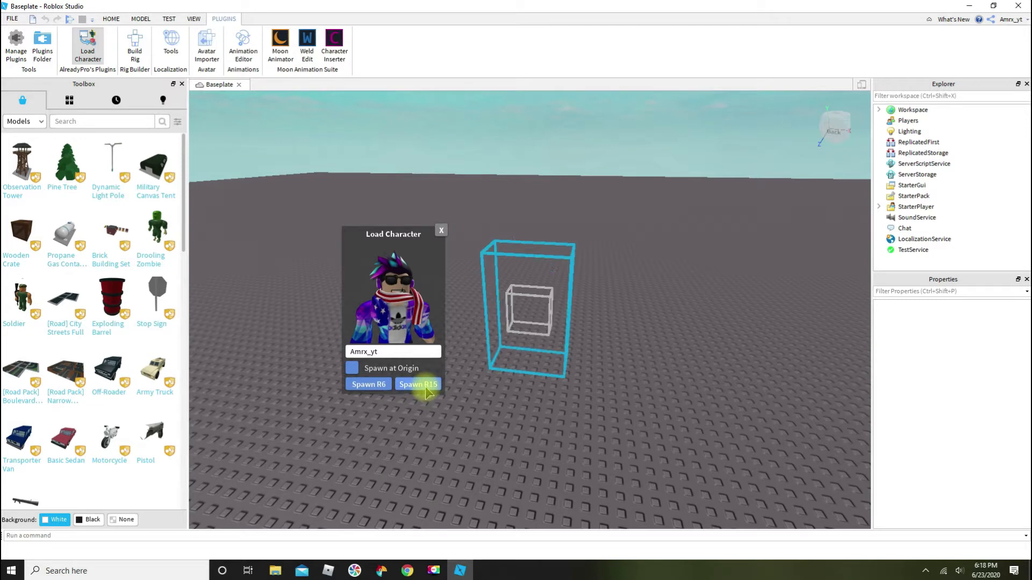
click(440, 229)
click(537, 319)
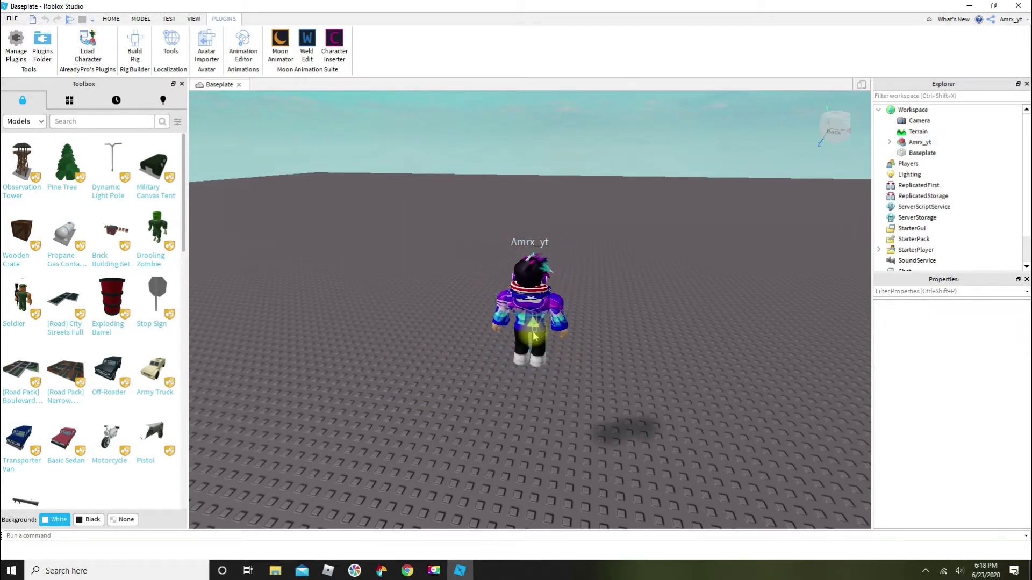
Lower the floating character onto the baseplate and frame it from the front.
scroll(747, 435, up, 6)
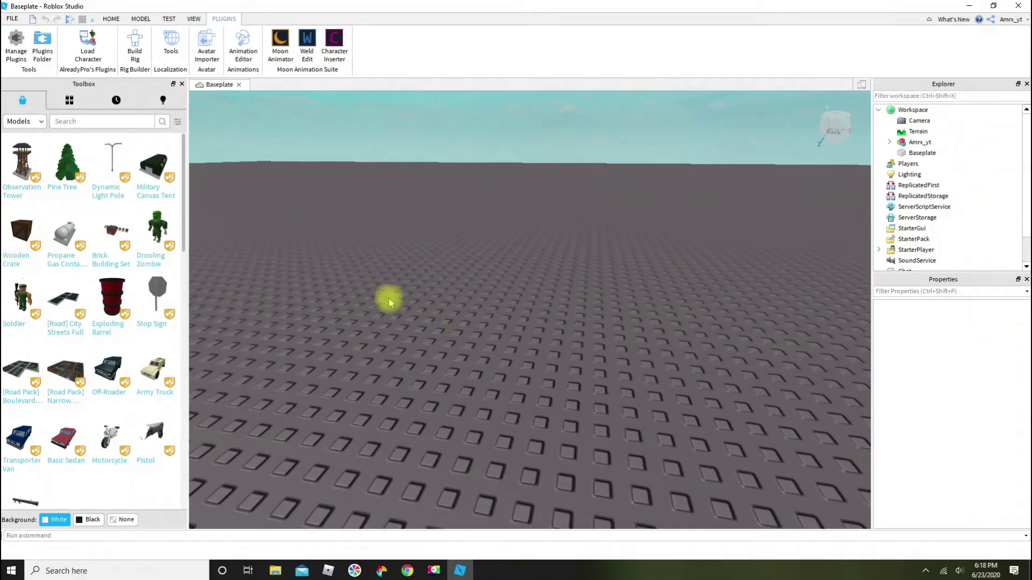
right_drag(695, 318, 678, 350)
key(w)
key(s)
key(a)
key(d)
key(w)
key(w)
key(a)
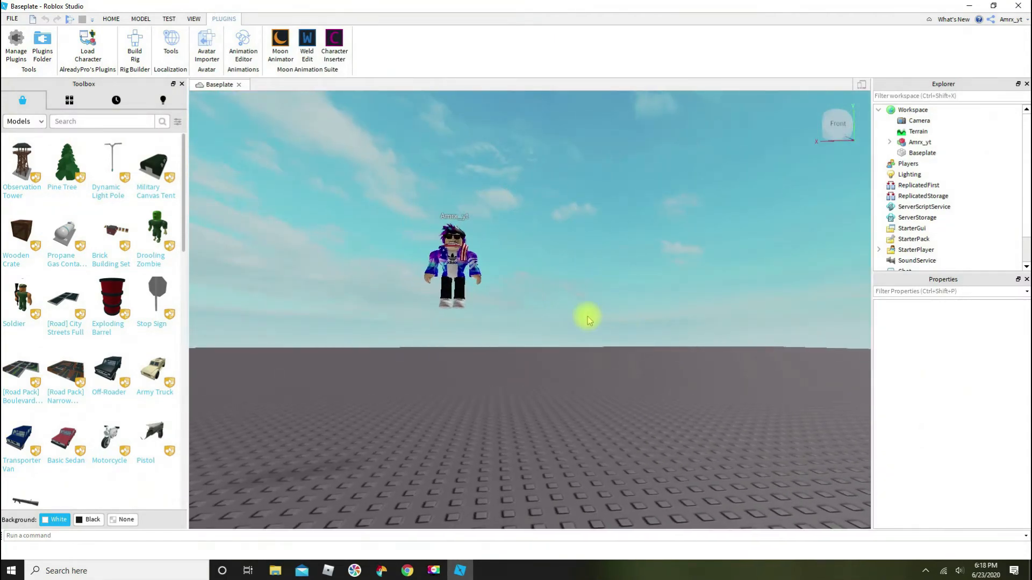
key(w)
key(d)
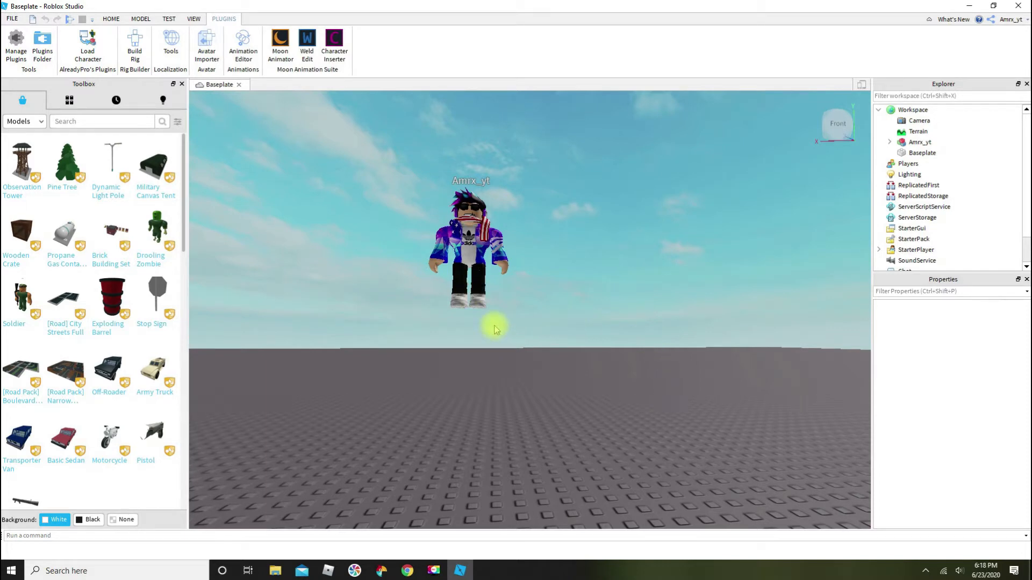
key(a)
right_drag(634, 343, 631, 333)
key(w)
key(d)
scroll(633, 339, down, 2)
key(d)
key(e)
key(w)
drag(524, 281, 511, 414)
right_drag(675, 403, 671, 404)
key(w)
key(w)
key(a)
key(s)
key(w)
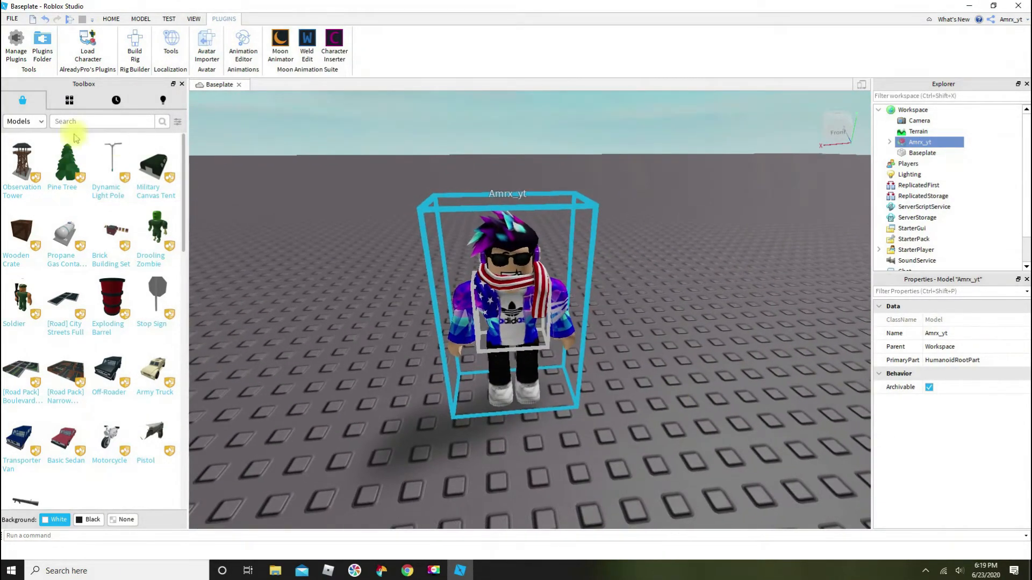
Search the Toolbox models for "shocked face" and insert the first Shocked model into the scene.
click(70, 122)
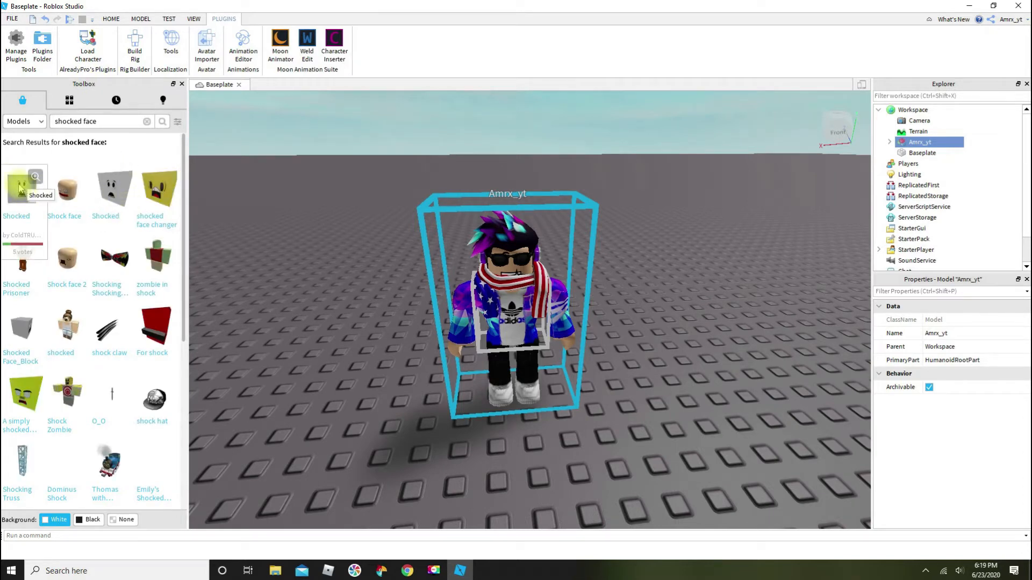
click(20, 189)
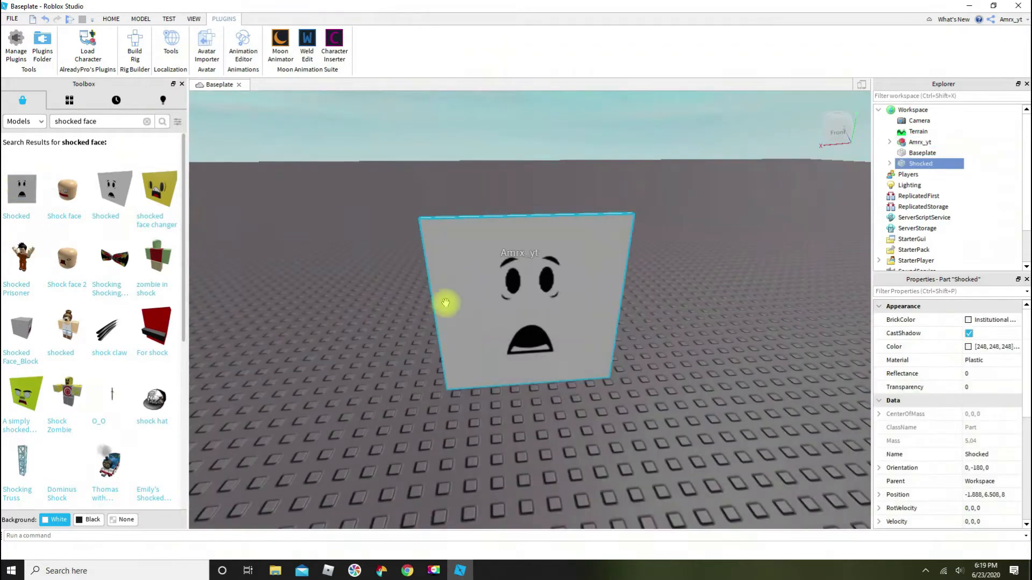
scroll(665, 405, down, 3)
scroll(667, 411, up, 5)
right_drag(667, 412, 593, 382)
scroll(699, 344, up, 2)
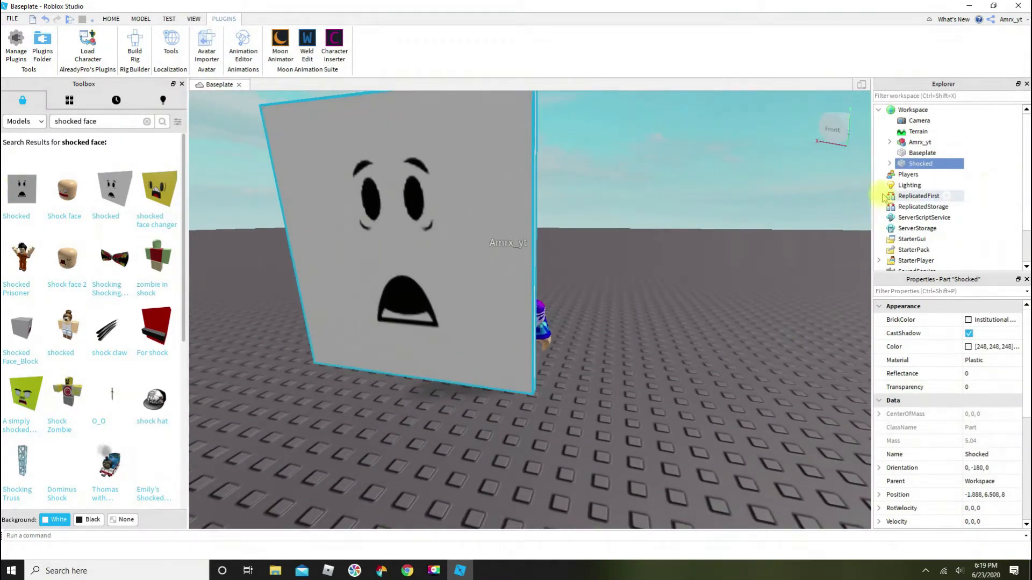
key(s)
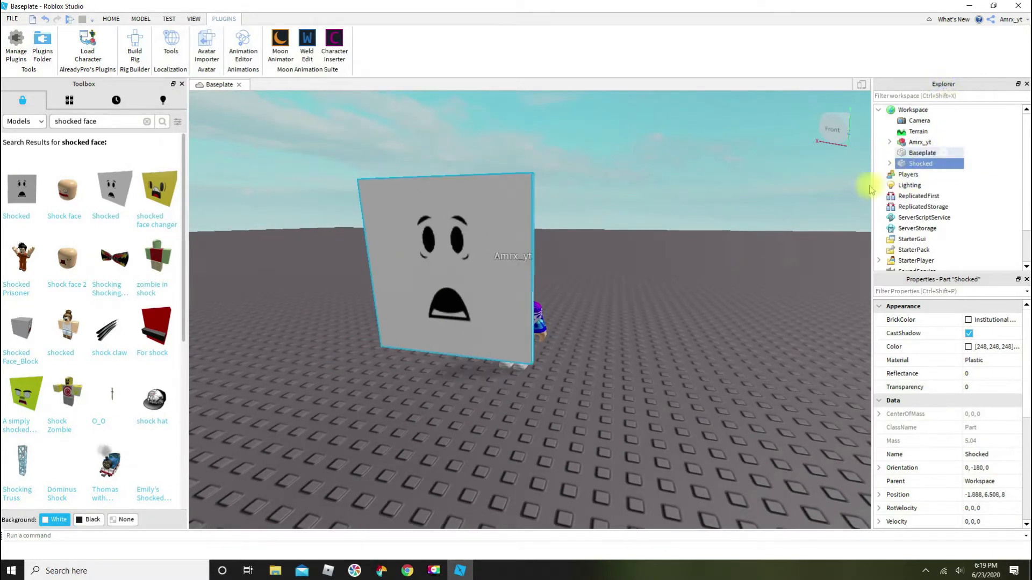
Copy the texture link of the Shocked part's second decal, on its Back face, and delete the Shocked part.
click(890, 164)
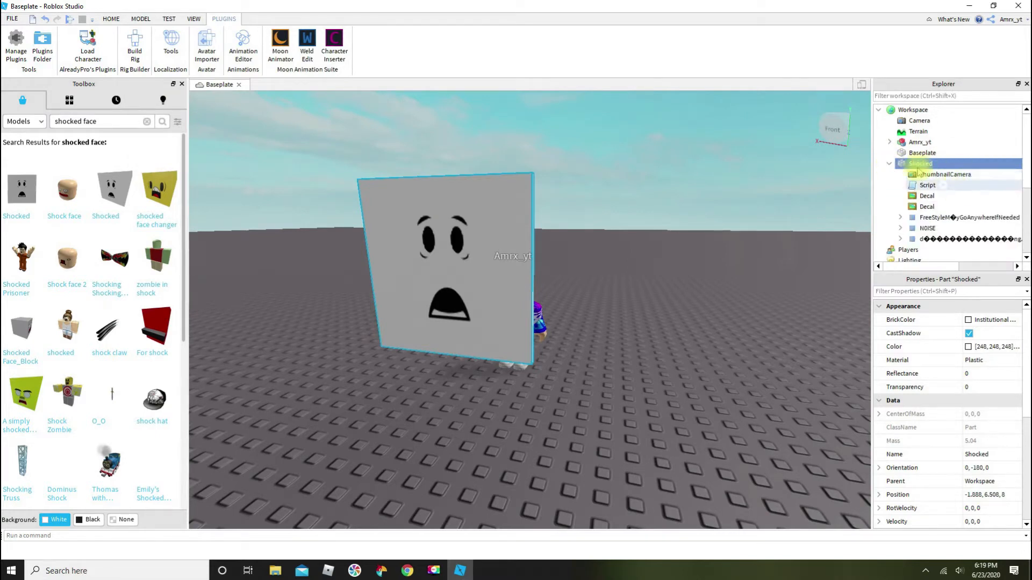
scroll(986, 248, down, 1)
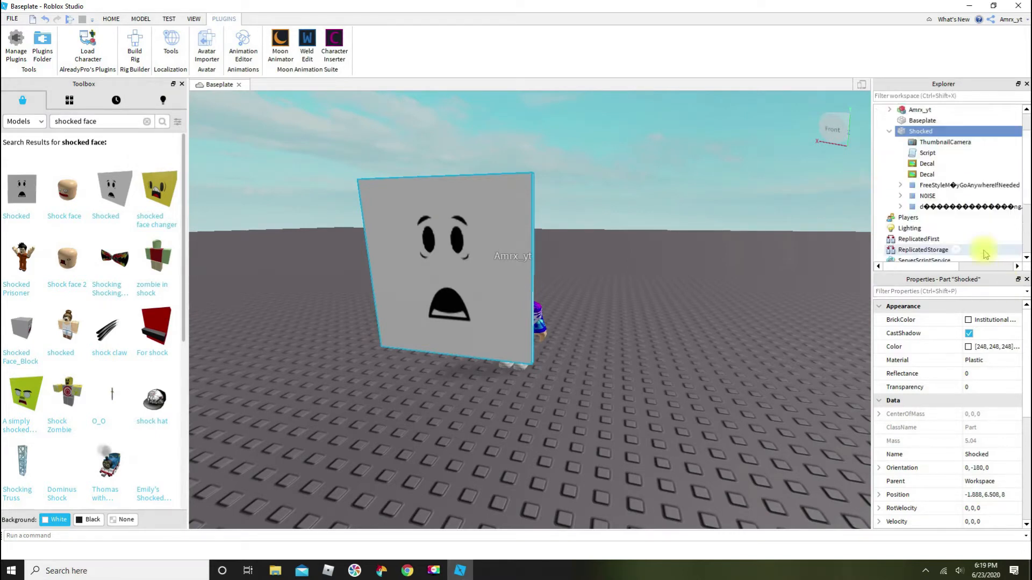
scroll(935, 217, up, 1)
click(926, 207)
click(944, 334)
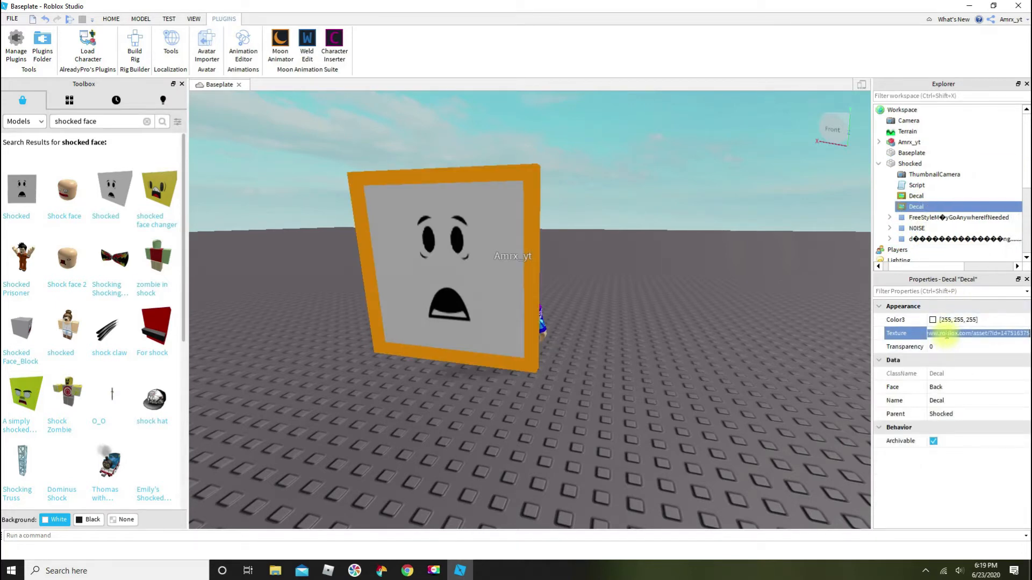
click(909, 164)
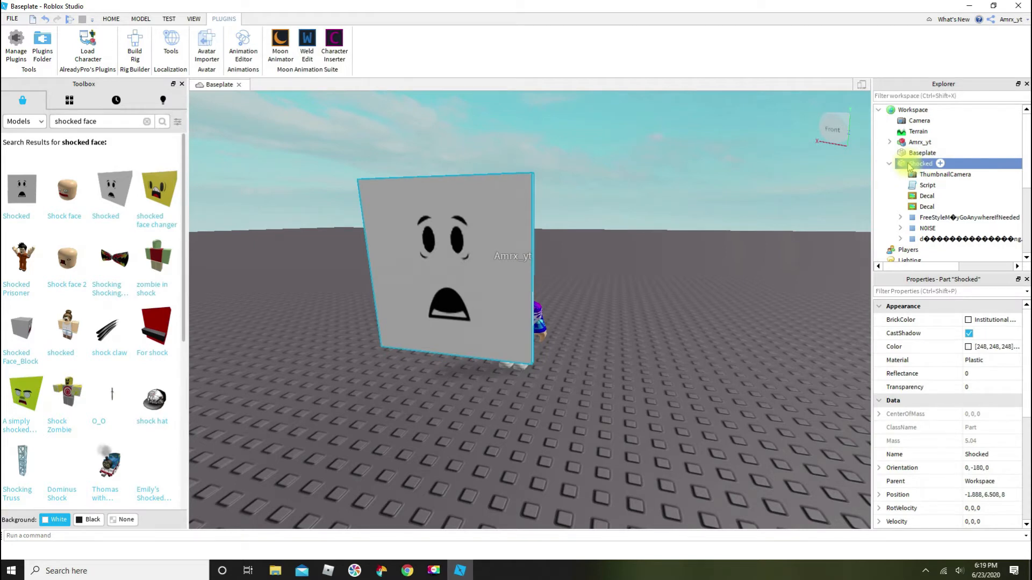
key(Delete)
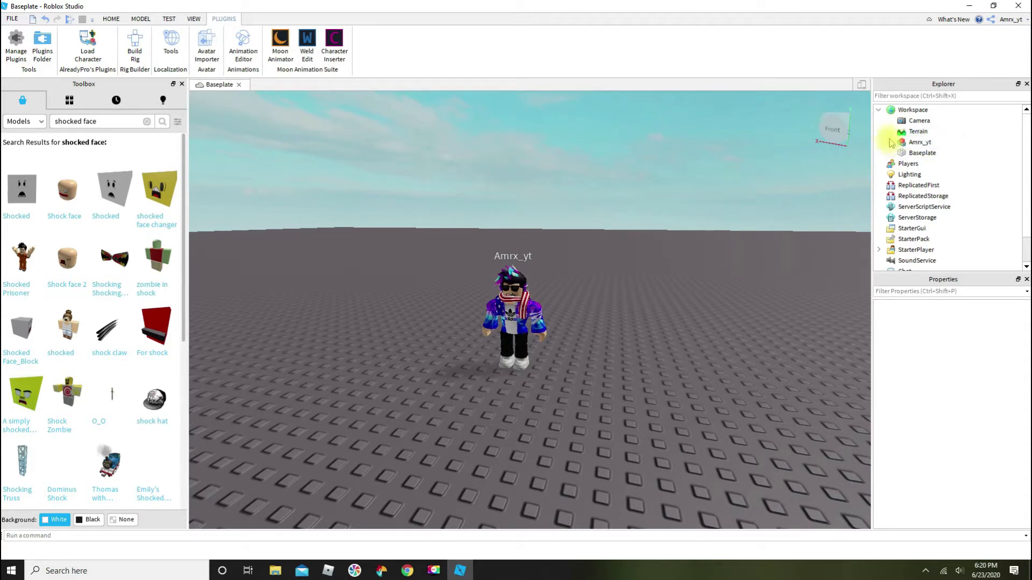
Filter the Explorer for "face" and set the texture of the head's face decal to the copied link with id 147516375.
click(927, 95)
text(face)
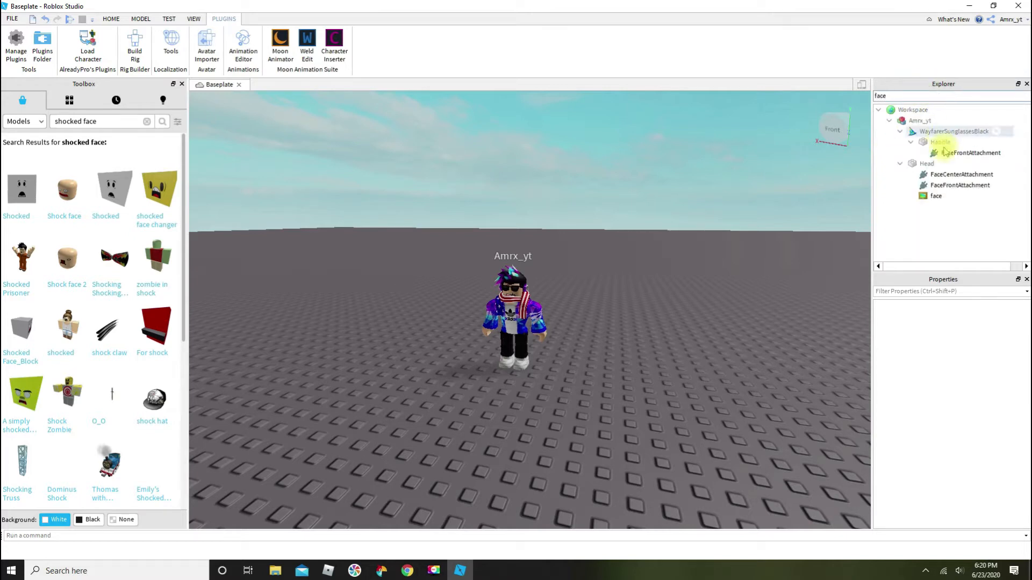
click(936, 196)
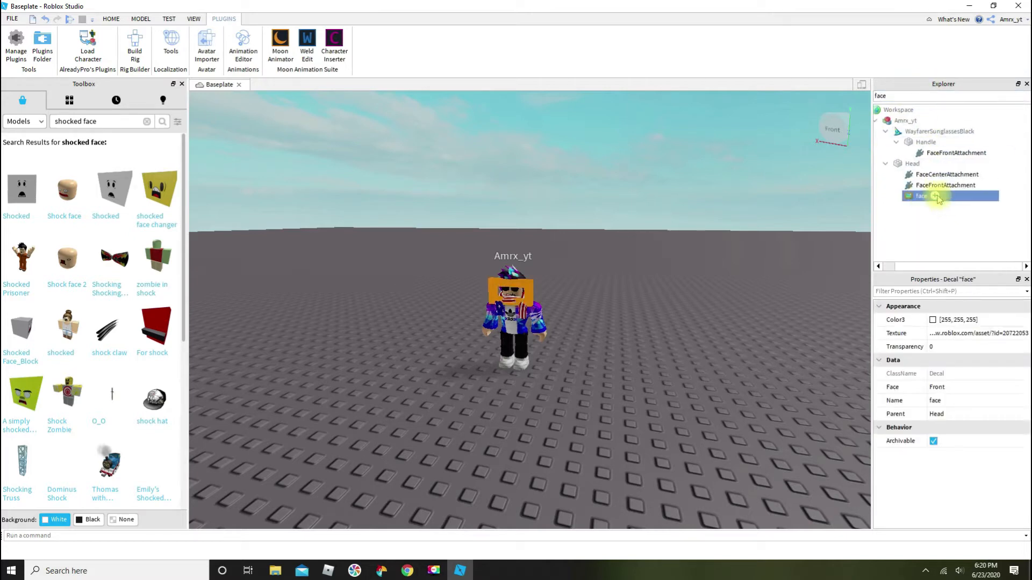
click(958, 333)
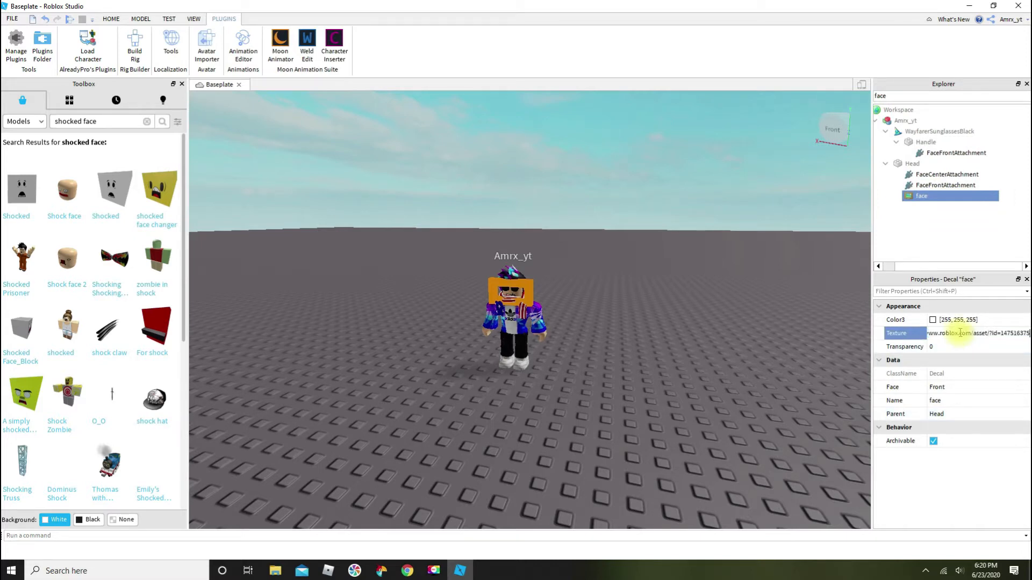
key(Return)
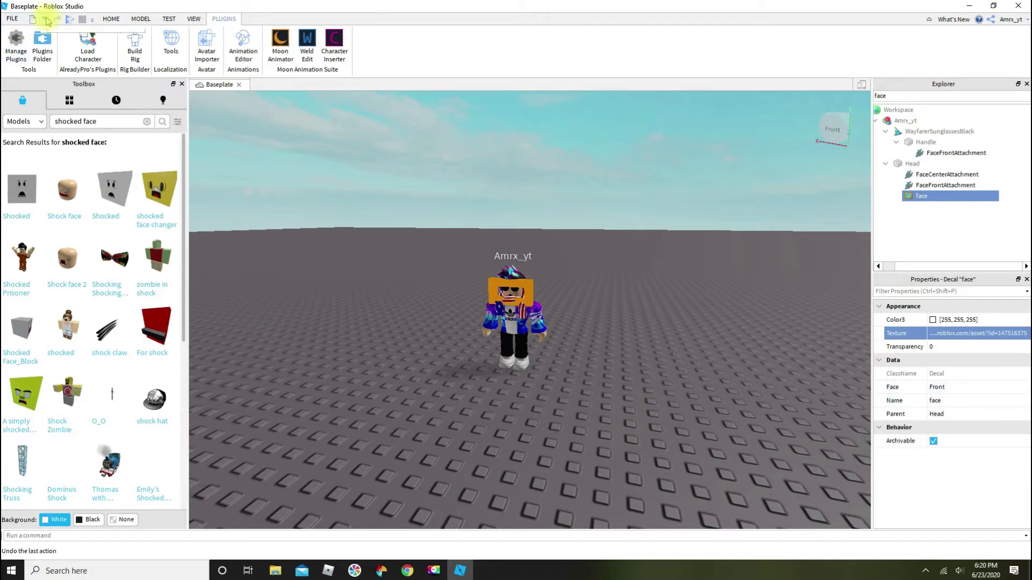
click(773, 288)
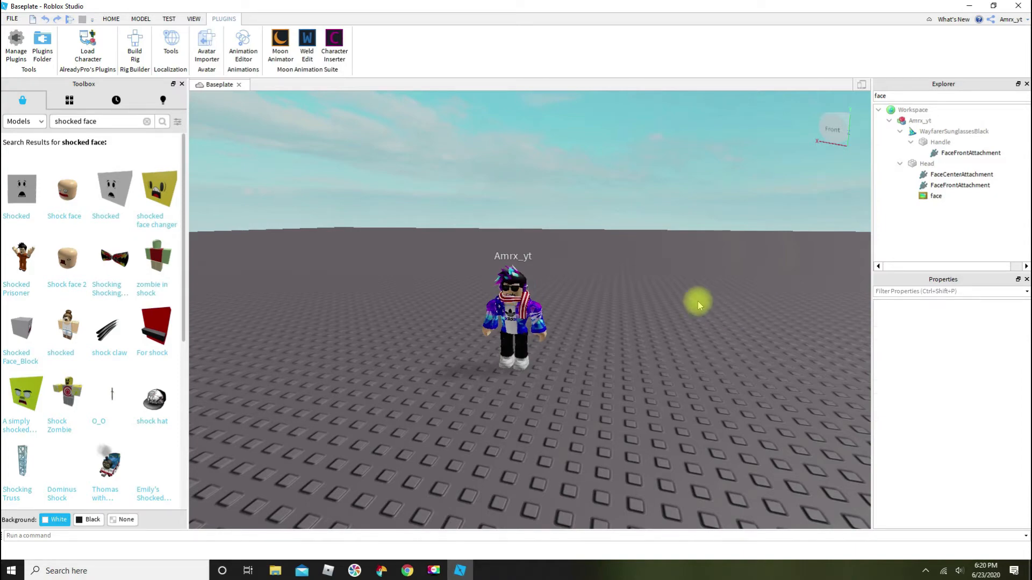
Using Weld Edit, rotate the character's LeftShoulder joint about 177° to raise the arm overhead, and tilt it slightly outward.
key(w)
key(a)
key(d)
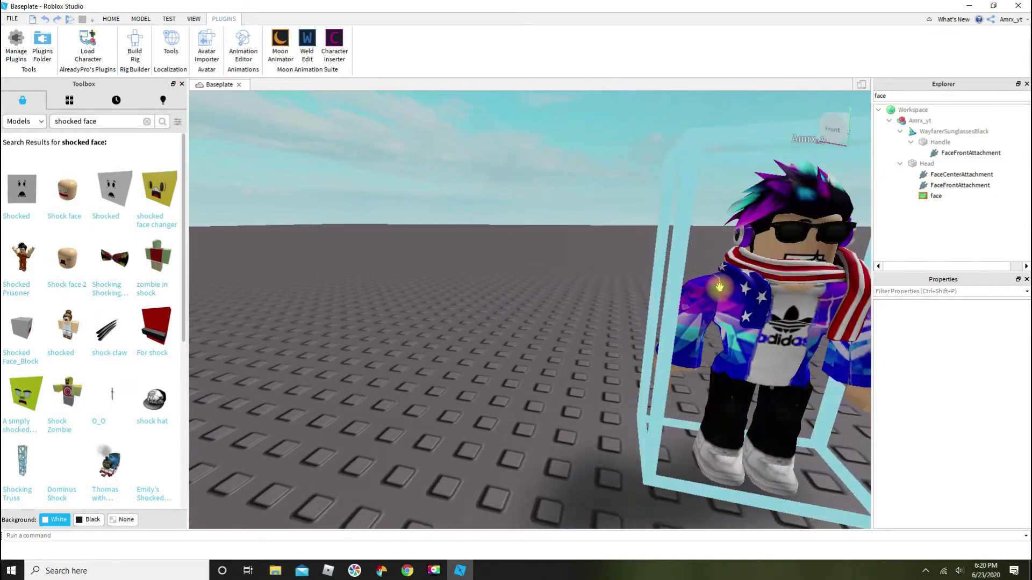
key(s)
right_drag(670, 312, 671, 312)
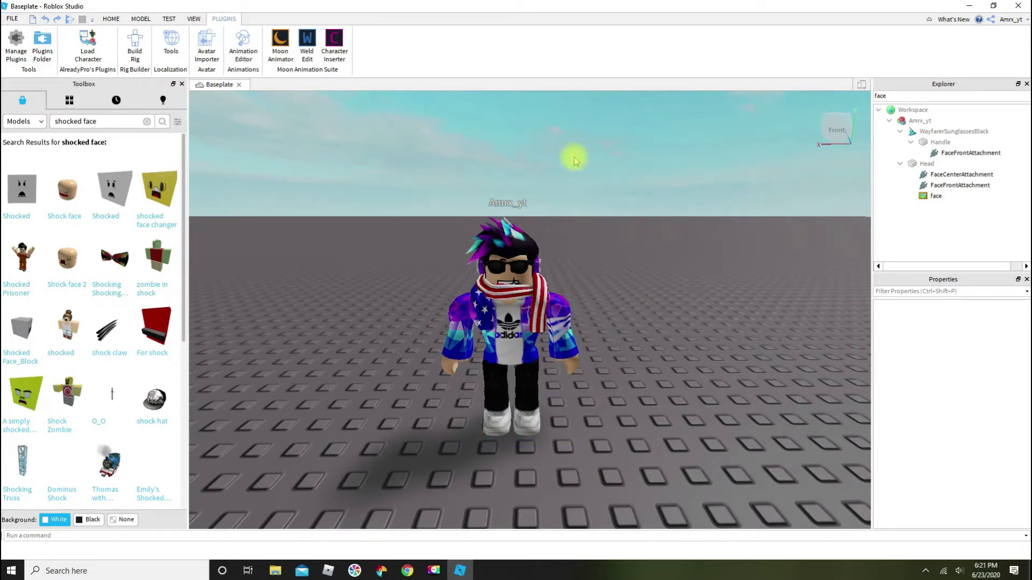
click(307, 41)
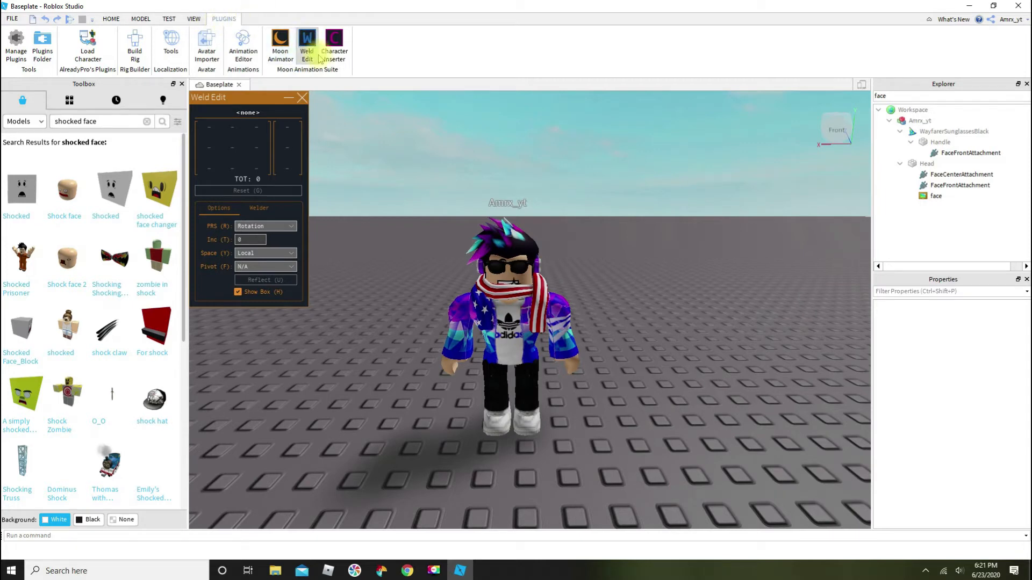
click(560, 316)
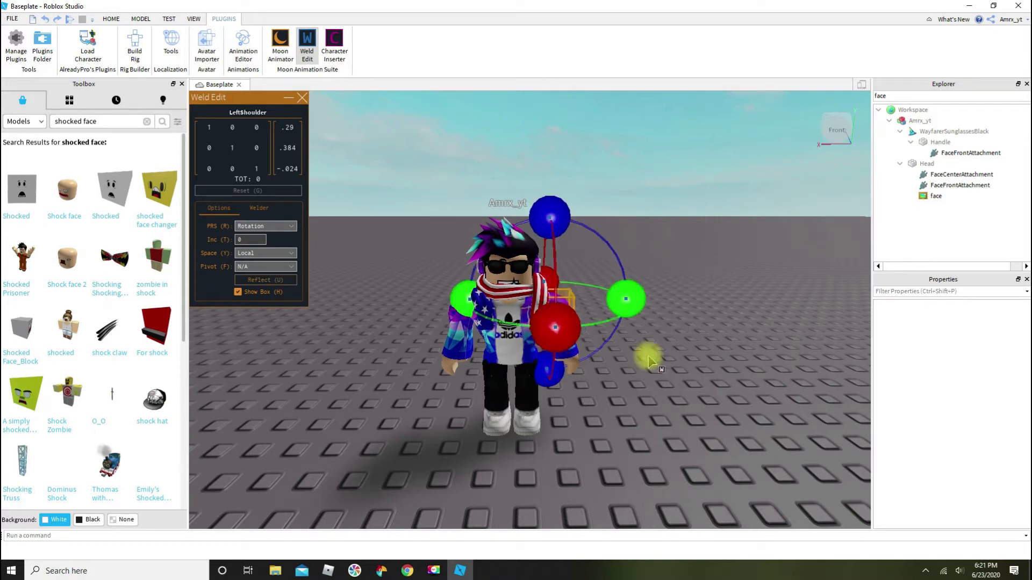
click(690, 422)
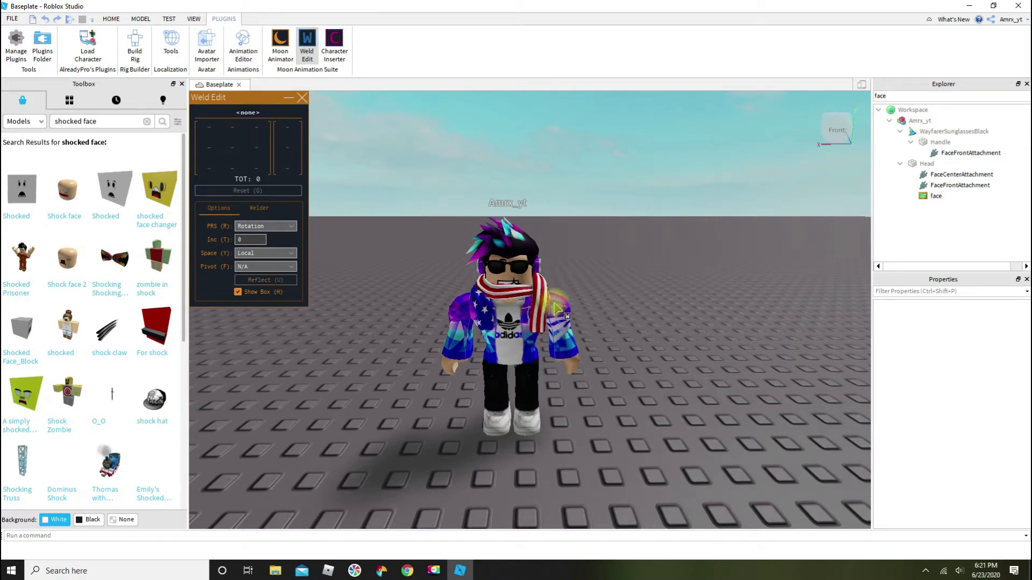
click(554, 308)
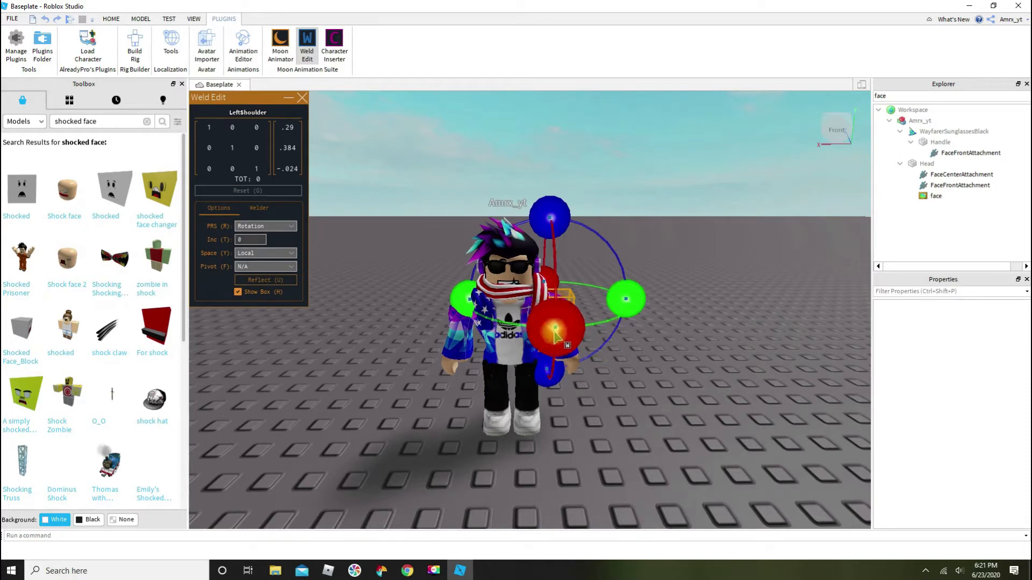
drag(556, 337, 530, 213)
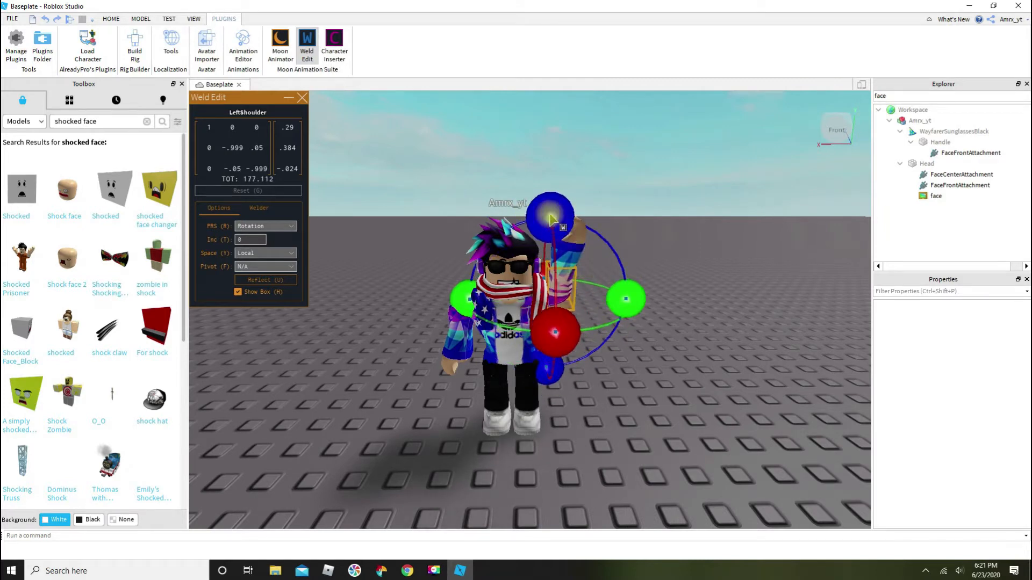
drag(551, 219, 556, 223)
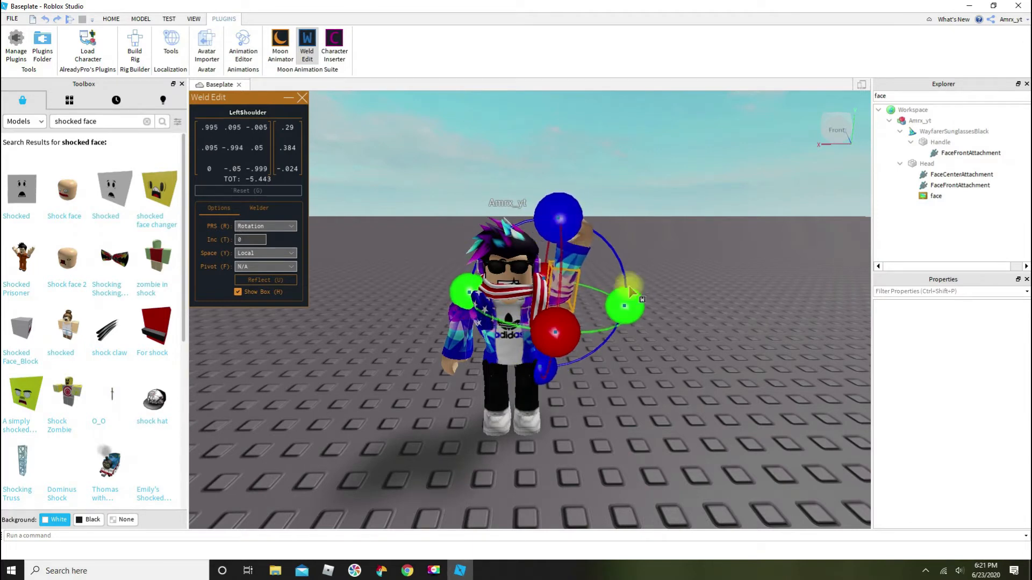
drag(633, 300, 644, 313)
click(700, 370)
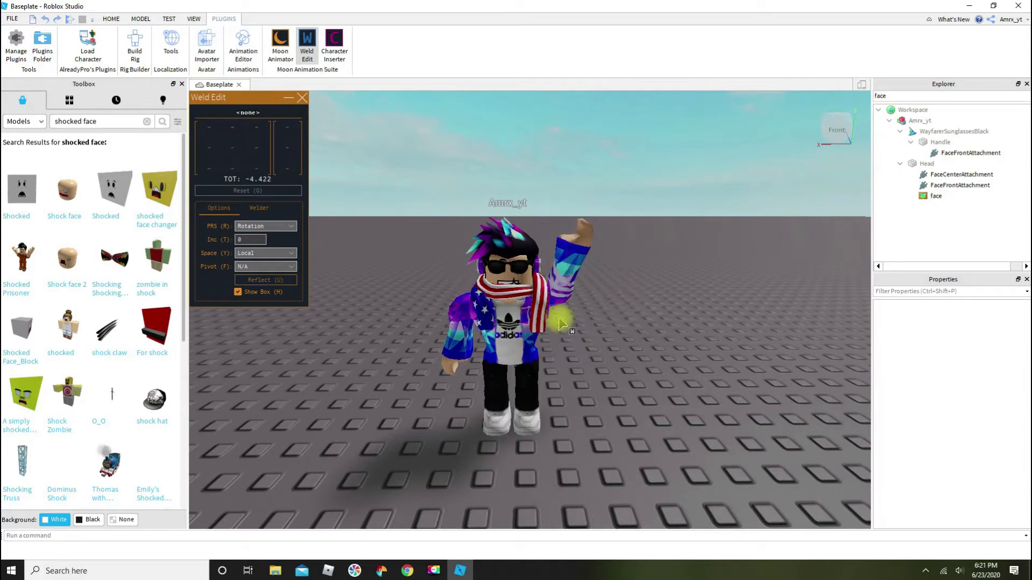
Rotate the character's LeftWrist joint by about 3.6° and leave the arm deselected.
click(580, 253)
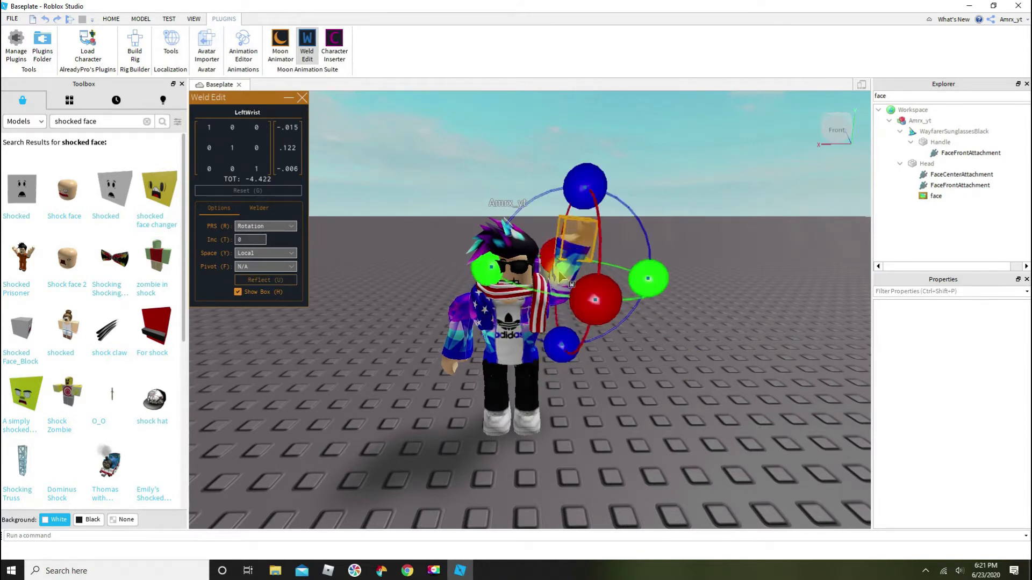
click(613, 264)
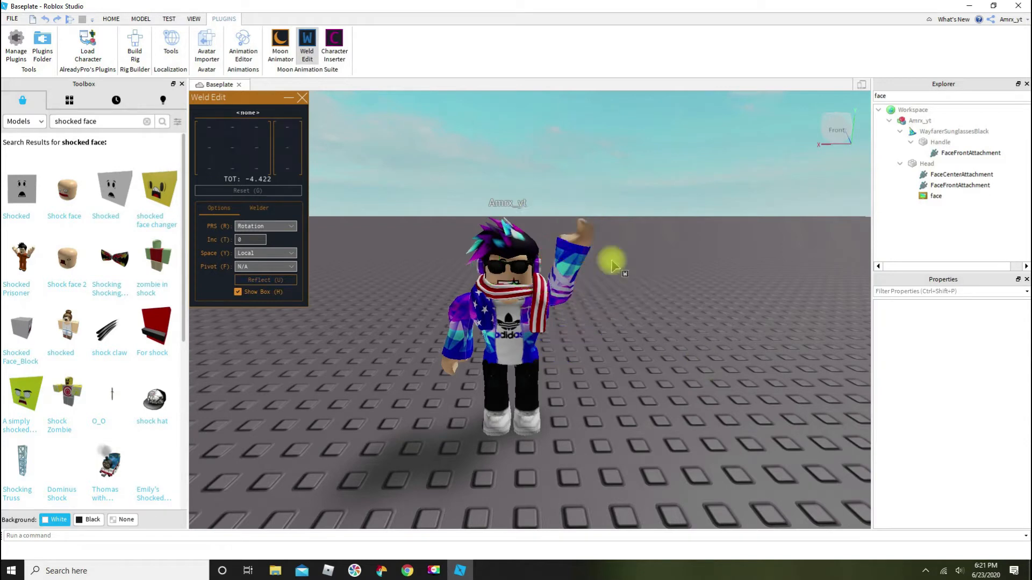
click(585, 238)
drag(597, 175, 594, 175)
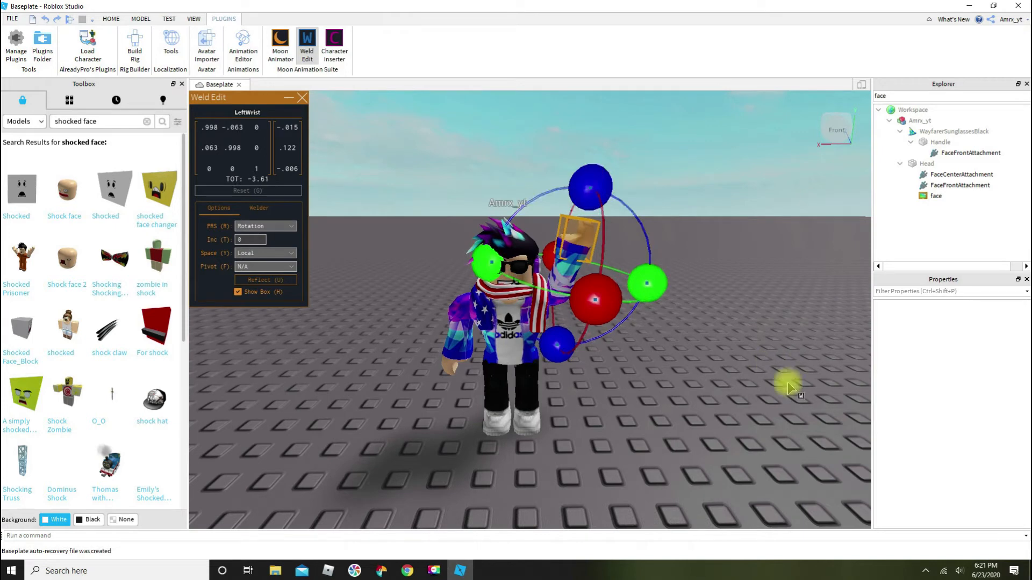
click(728, 343)
click(571, 275)
click(749, 339)
click(573, 258)
click(740, 338)
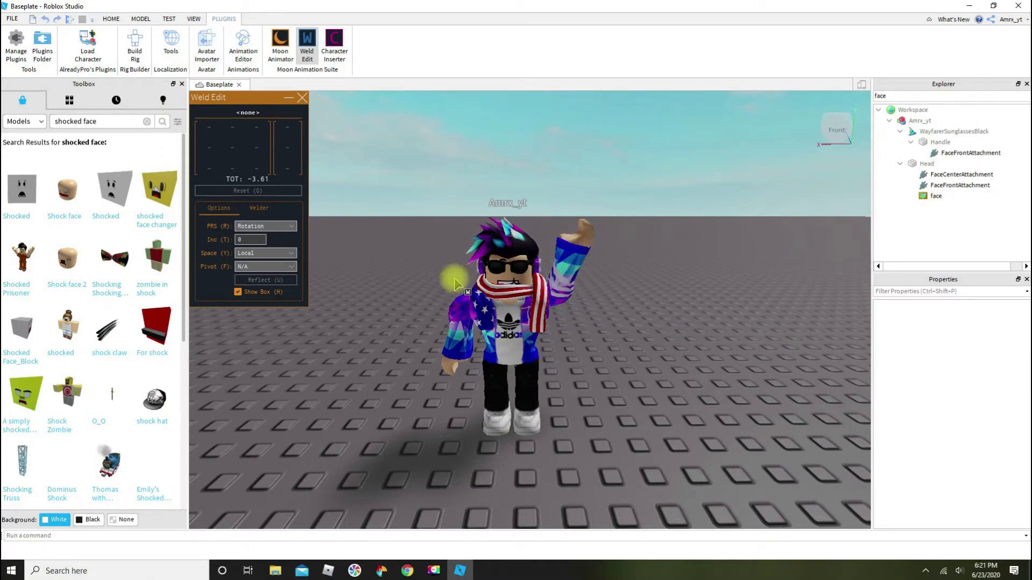
Rotate the character's LeftHip joint about 22° around its vertical axis to turn the leg outward.
click(524, 373)
click(527, 381)
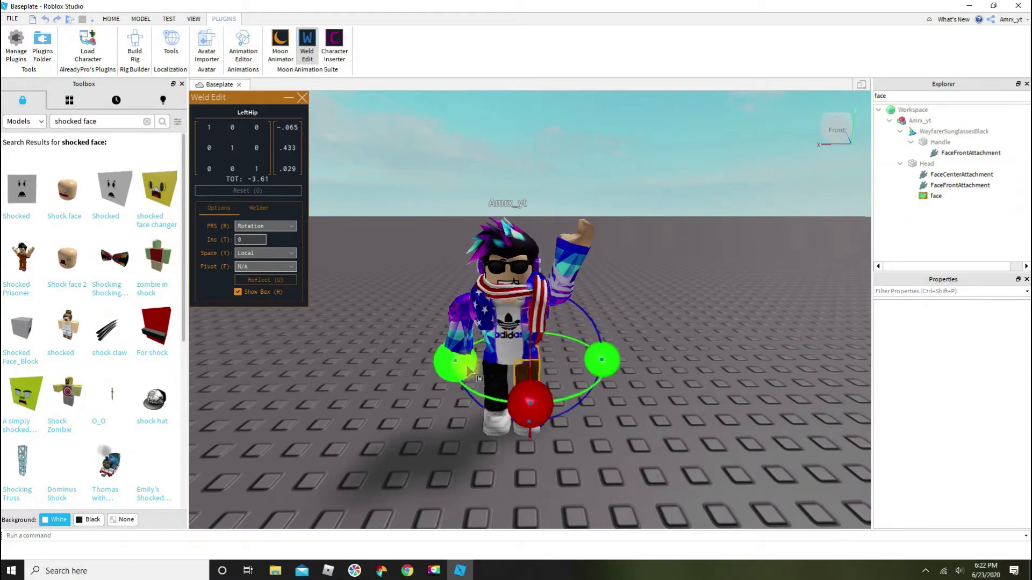
drag(474, 379, 436, 384)
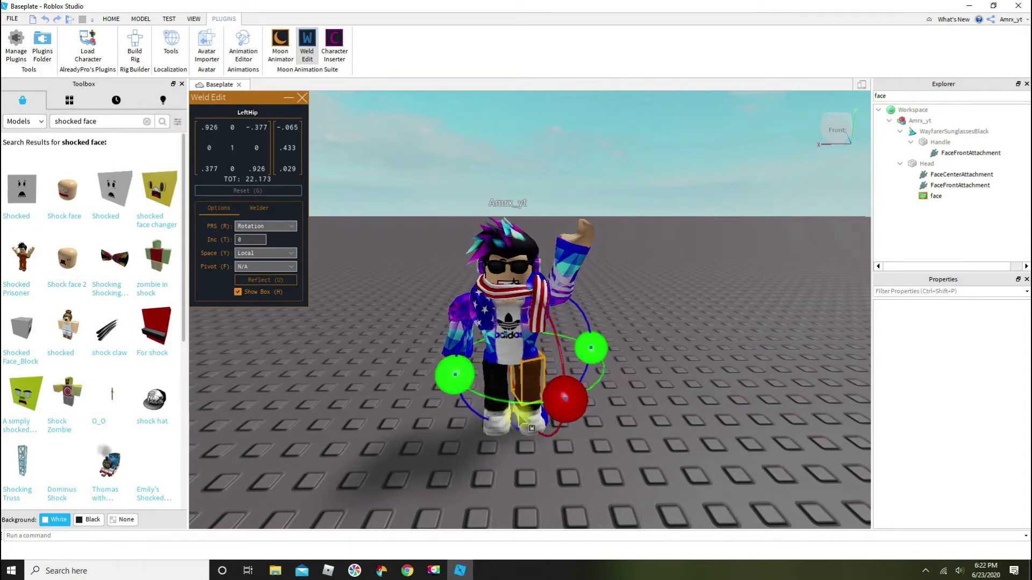
click(530, 430)
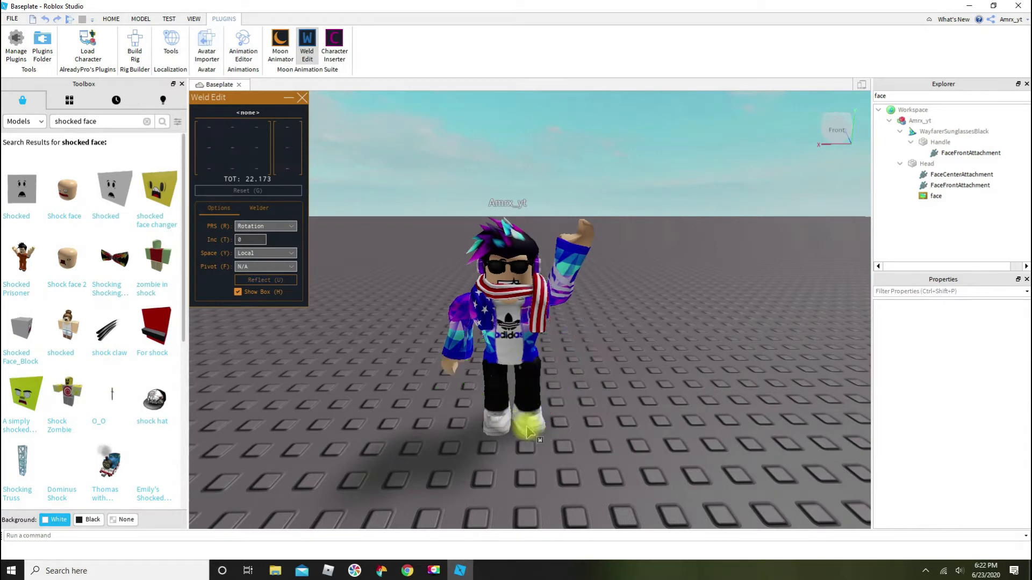
Tilt the LeftAnkle joint about 1.2° and turn it about 28° around its vertical axis so the foot points outward.
drag(527, 352, 532, 355)
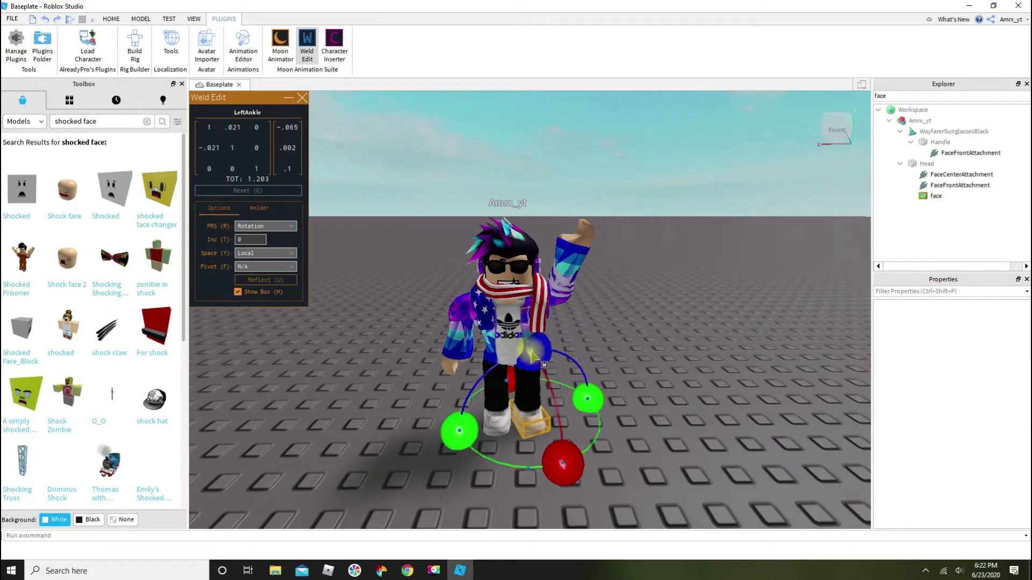
drag(471, 443, 479, 453)
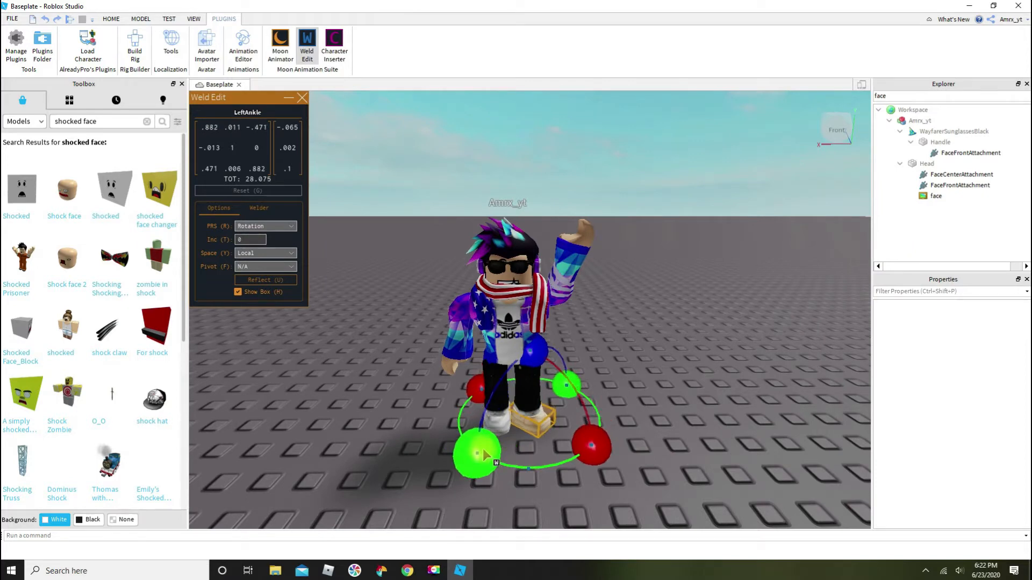
click(657, 390)
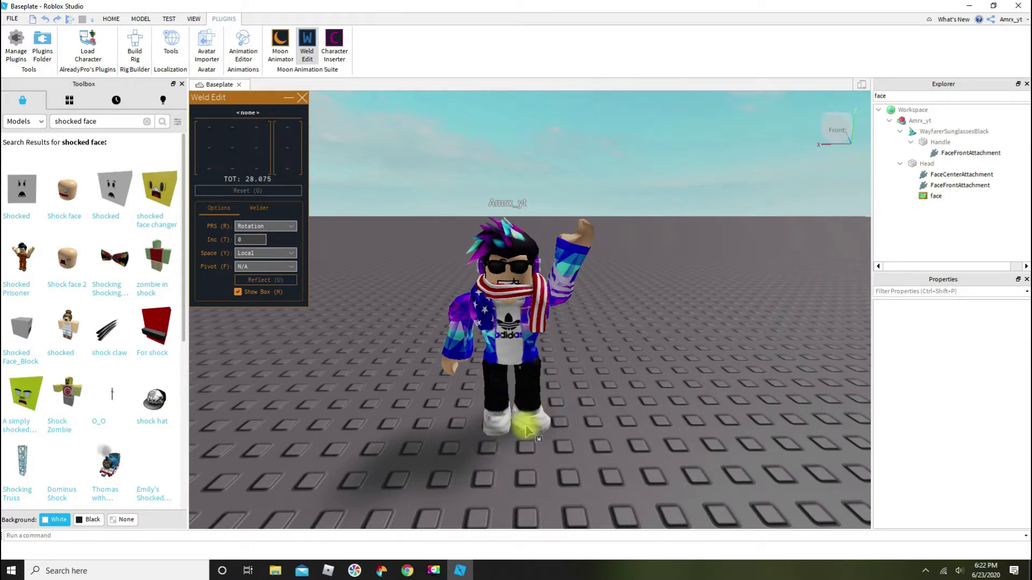
Swing the right leg forward at the RightHip joint, turn it outward about 29°, and adjust its forward tilt by about 2.2°.
click(492, 374)
drag(492, 285, 481, 371)
drag(547, 375, 602, 368)
click(604, 363)
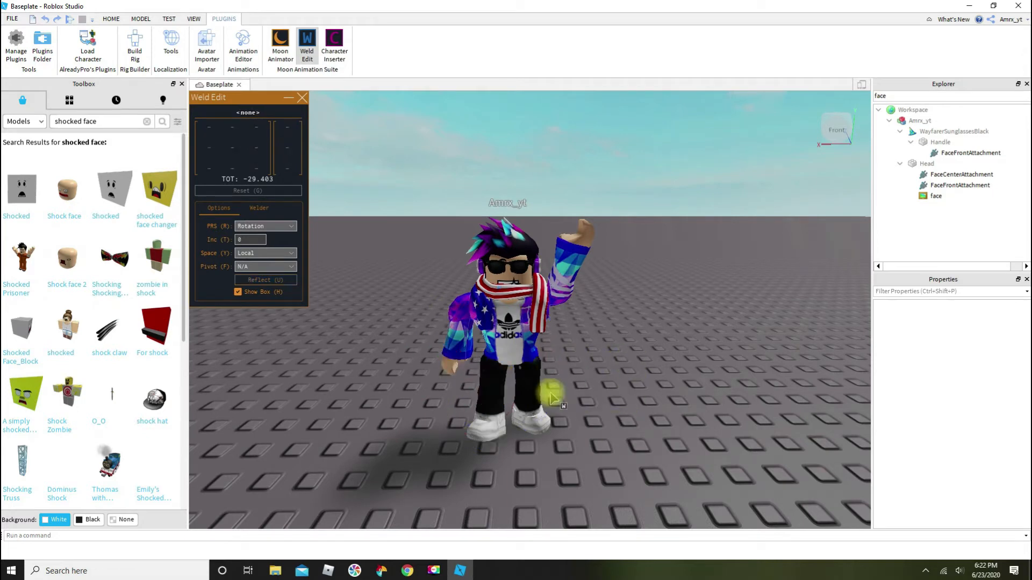
click(501, 377)
drag(453, 362, 449, 368)
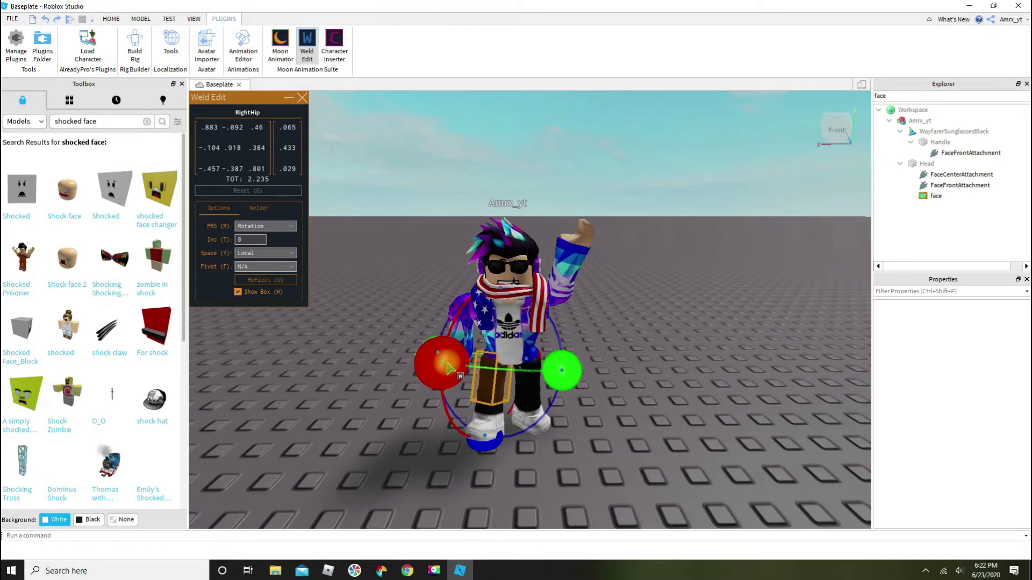
click(677, 353)
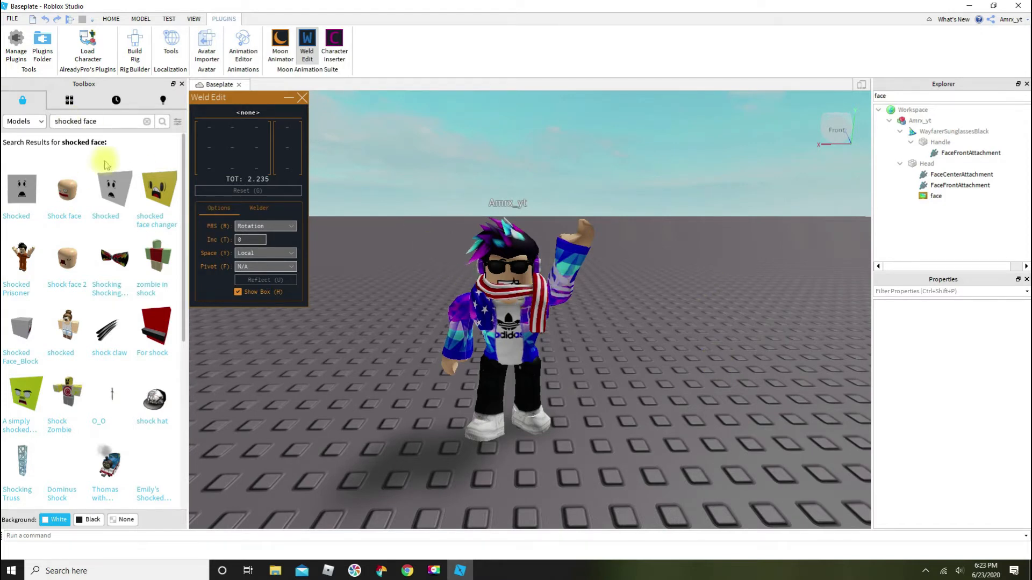
Export the Workspace to the Desktop as an Object Model (.obj) named "tutoiral for the channel".
right_click(896, 110)
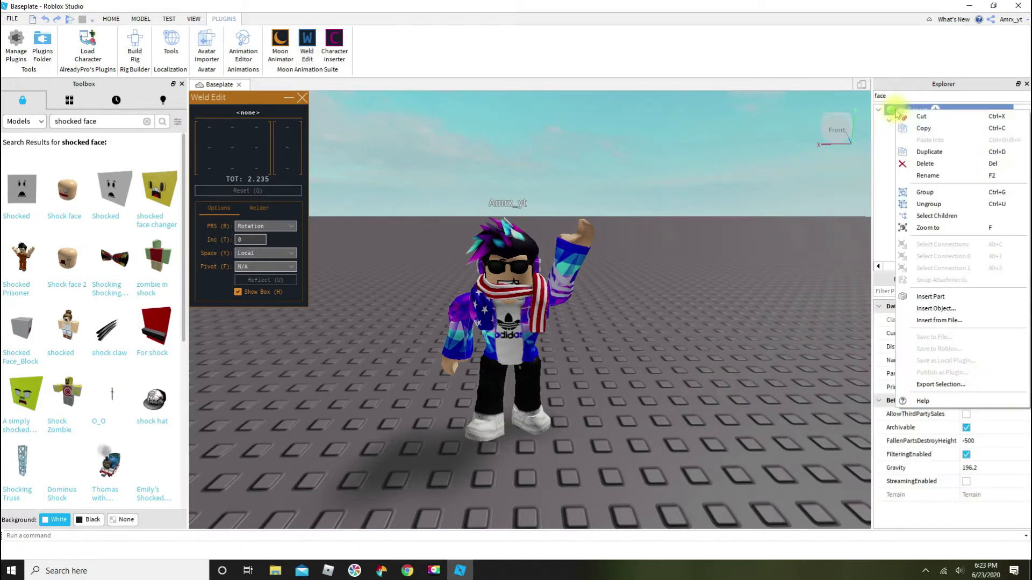
click(941, 384)
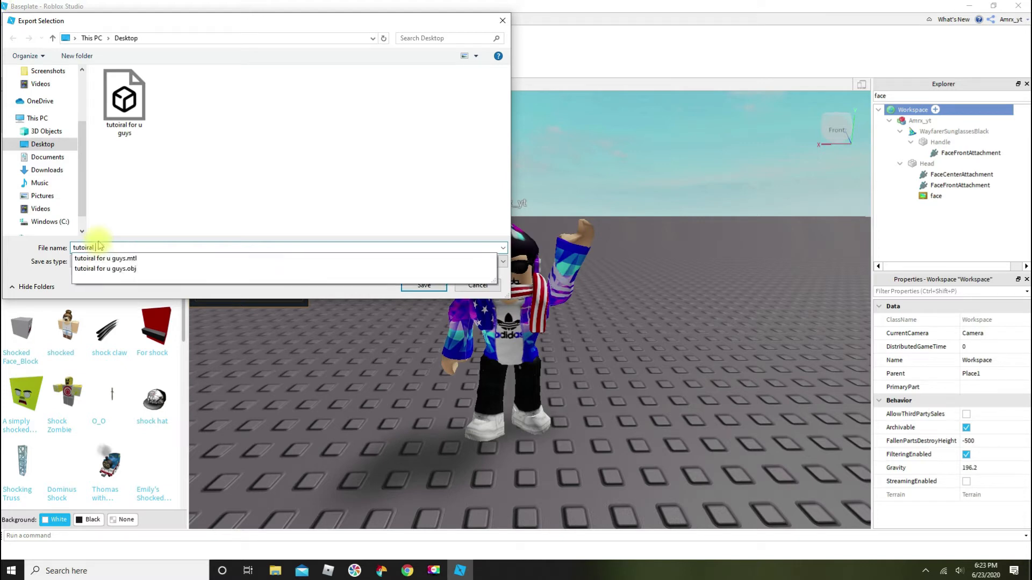
text(for the channel)
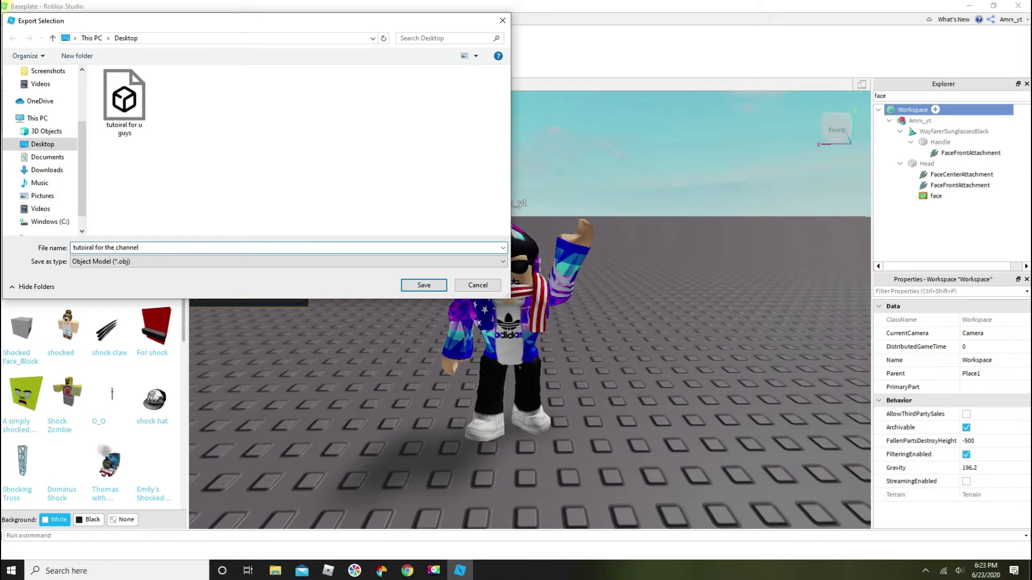
click(424, 286)
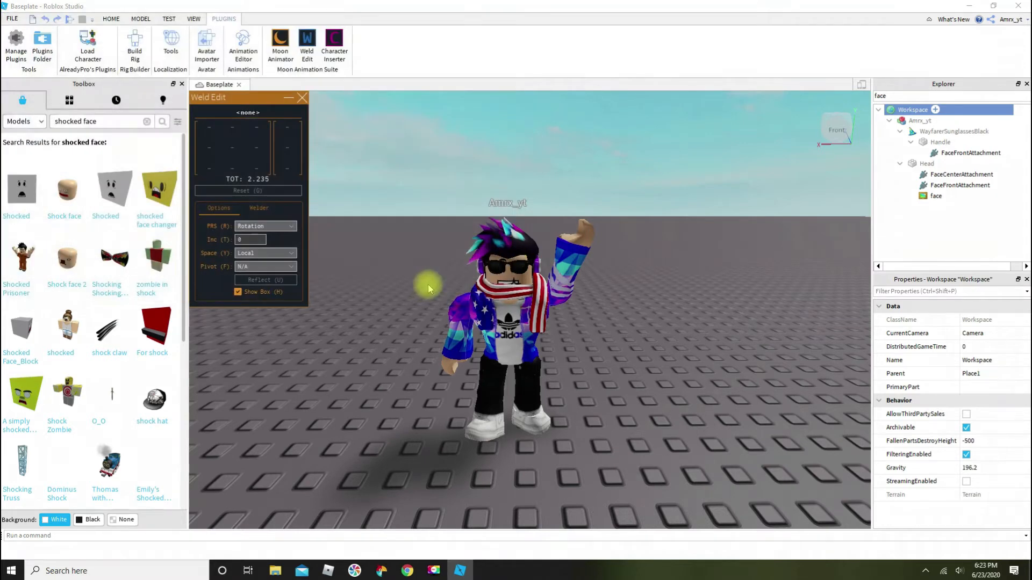
Close the place, saving it in Downloads as the Roblox Place file "baseplate save", and exit Roblox Studio.
click(1017, 6)
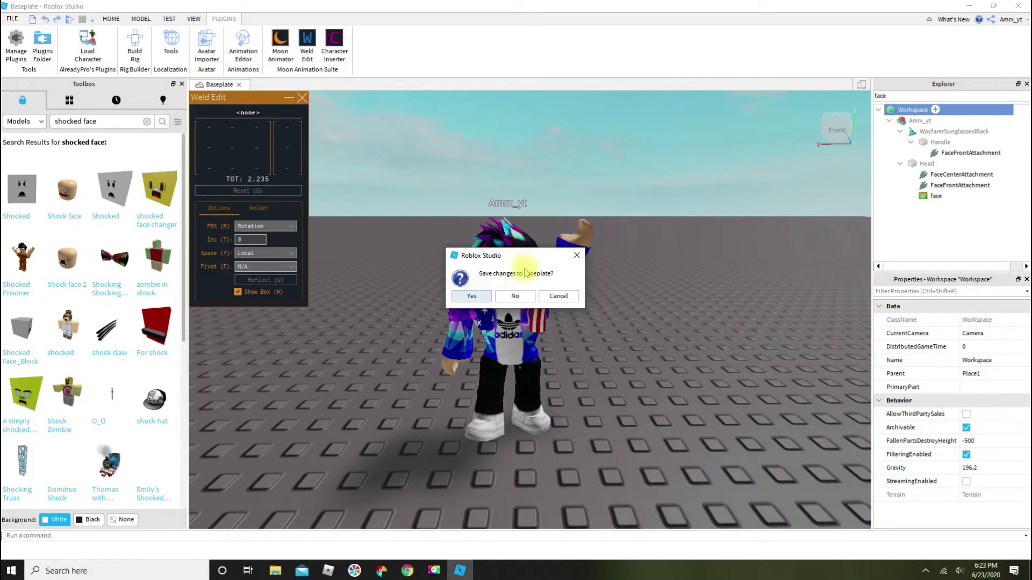
click(471, 297)
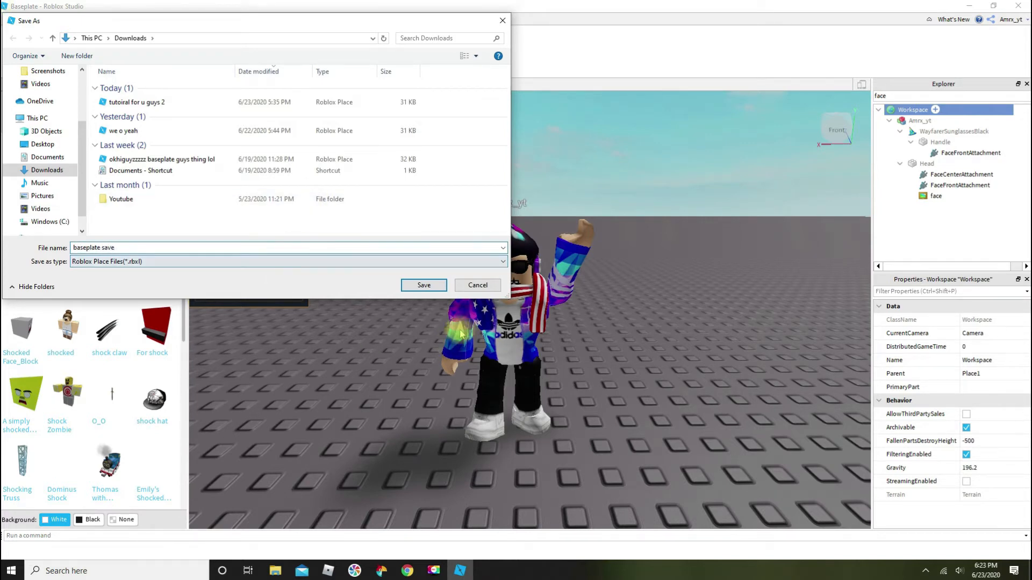
click(422, 285)
click(1019, 6)
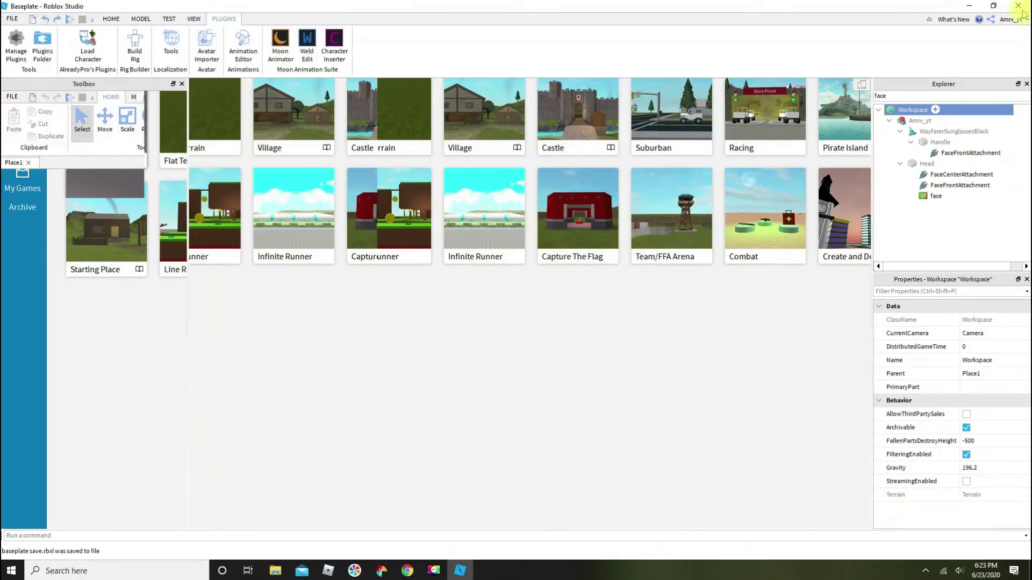
click(1020, 6)
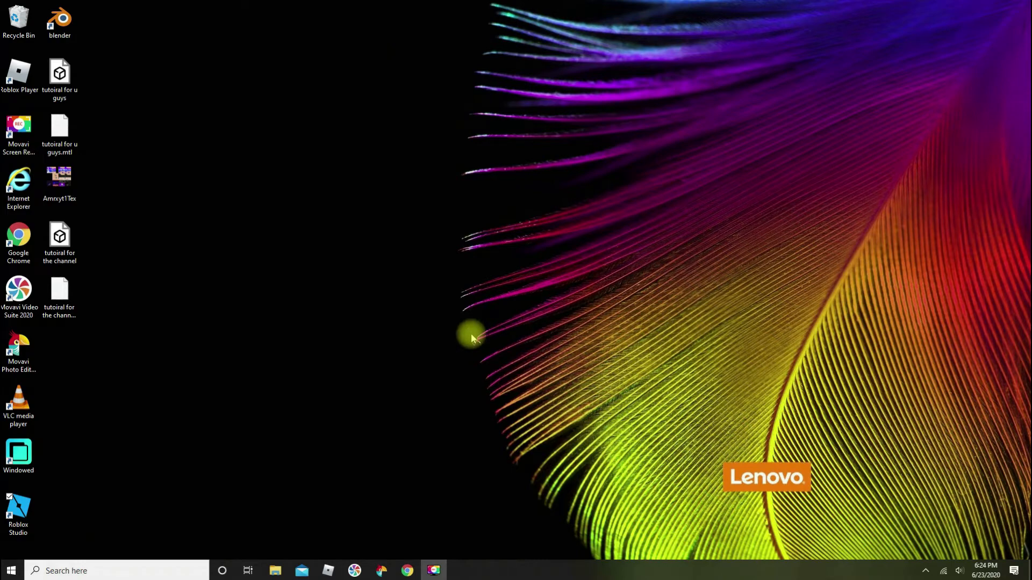
Switch to Blender from the desktop, dismiss the splash screen, and delete the default cube.
click(65, 21)
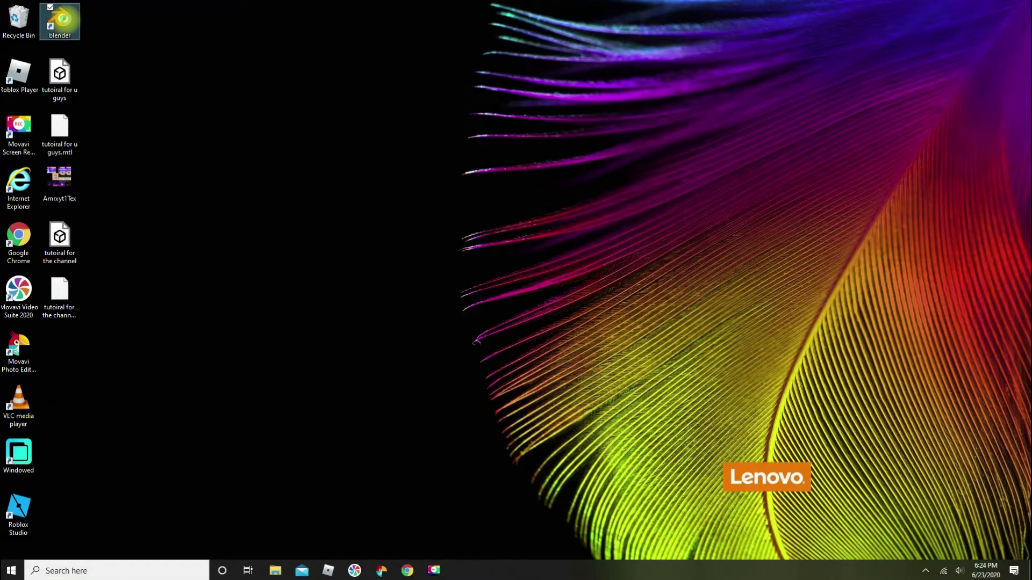
double_click(67, 23)
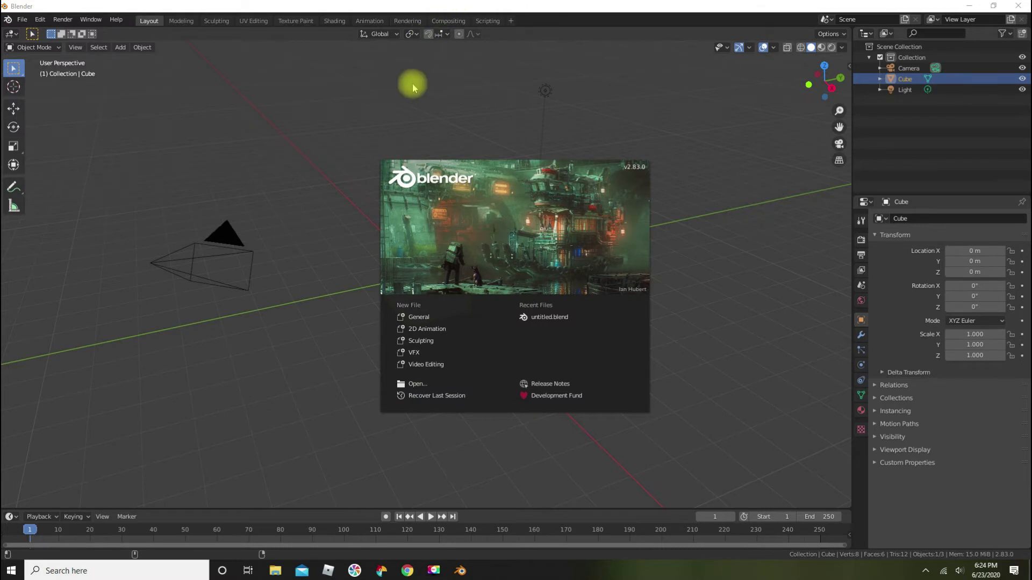
click(170, 137)
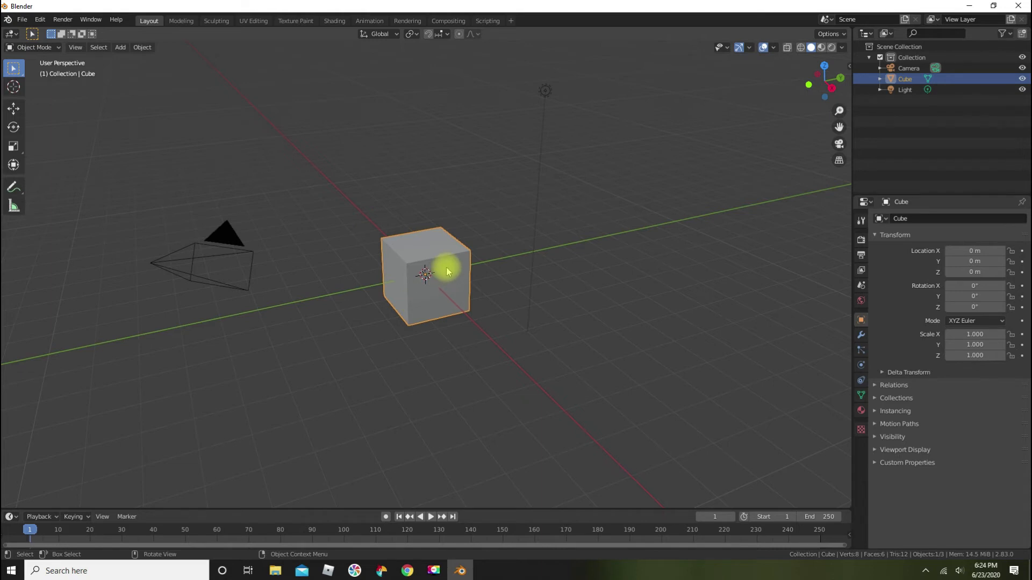
key(x)
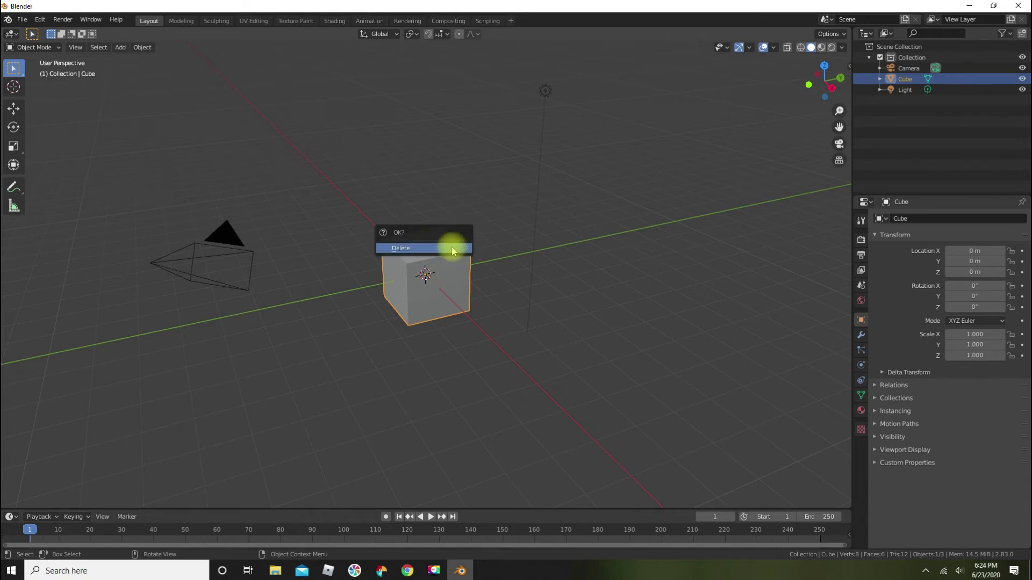
click(401, 249)
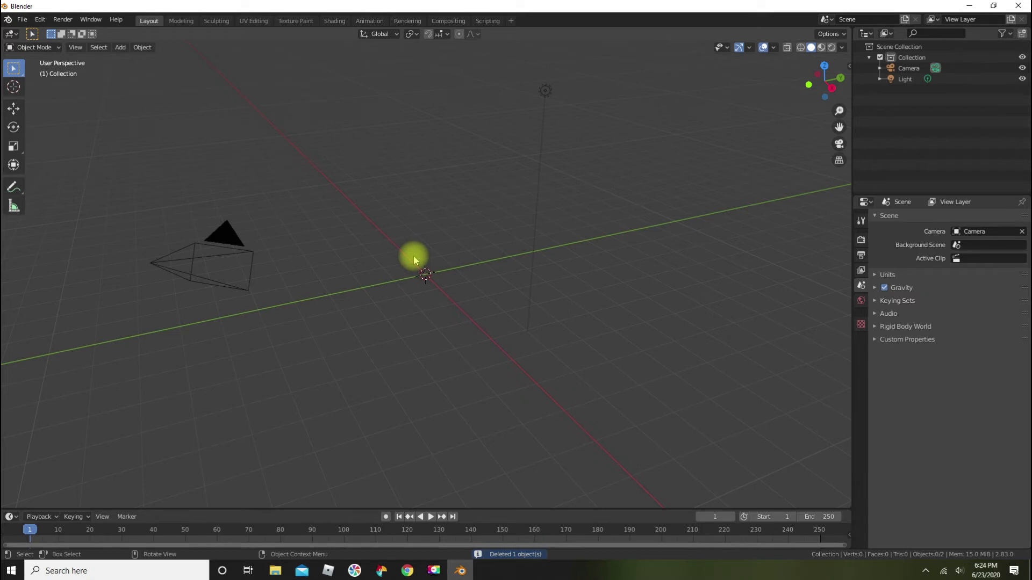
Enable the Transparent option under Film in the scene's Eevee render settings.
click(861, 242)
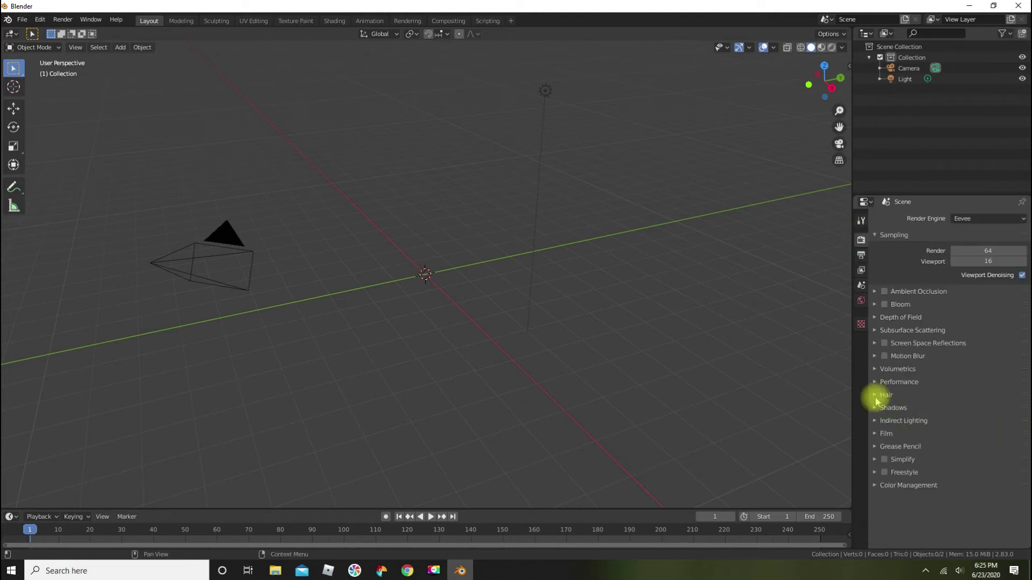
click(877, 434)
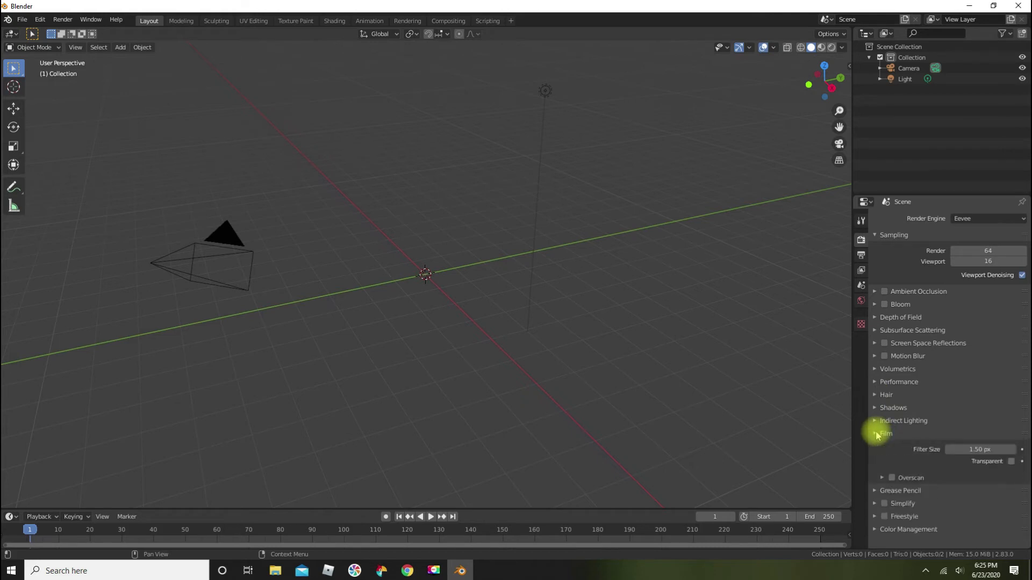
click(1011, 461)
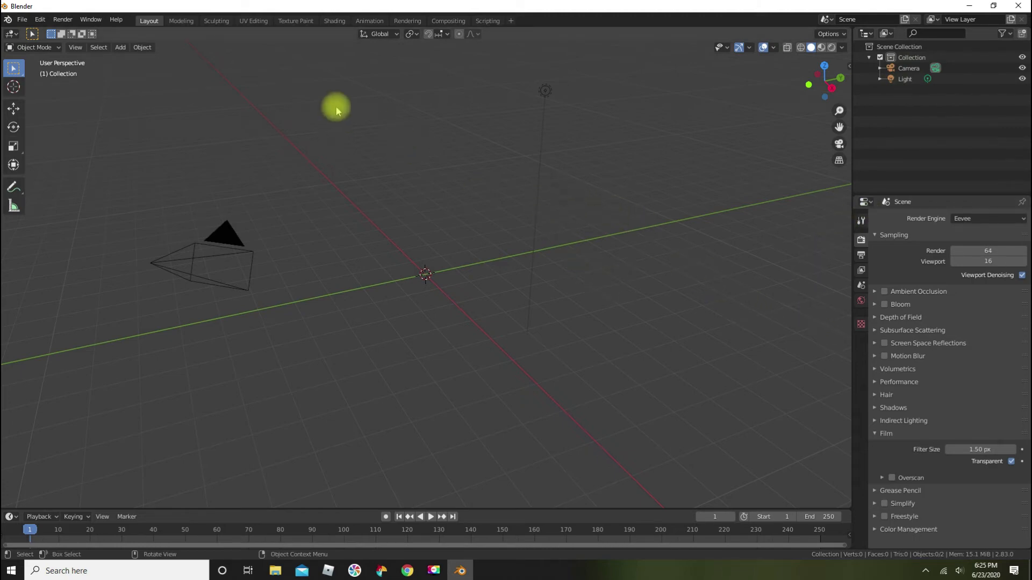
Import the Wavefront file "tutoiral for the channel.obj" from the Desktop into the scene.
click(22, 20)
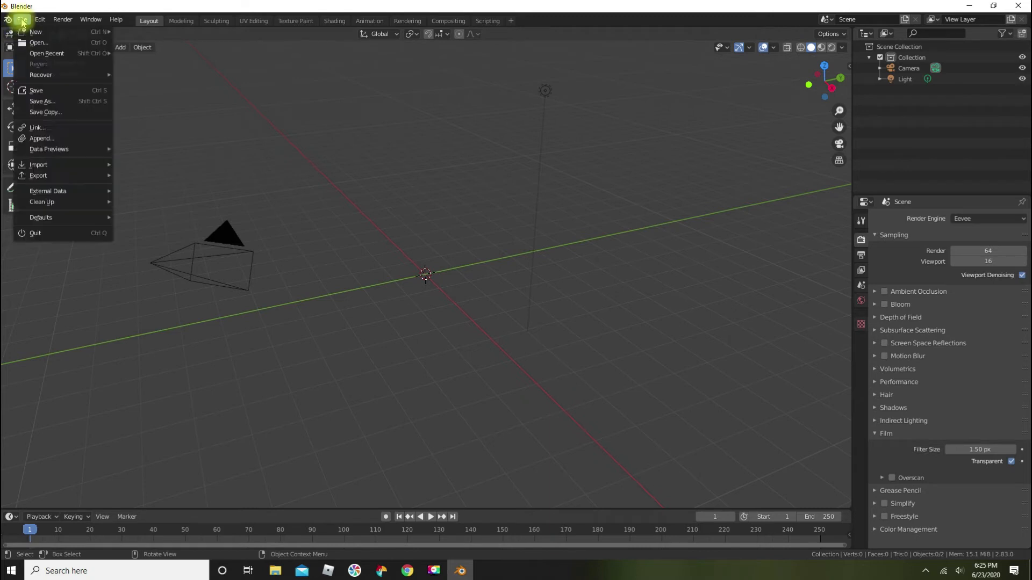
mouse_move(89, 176)
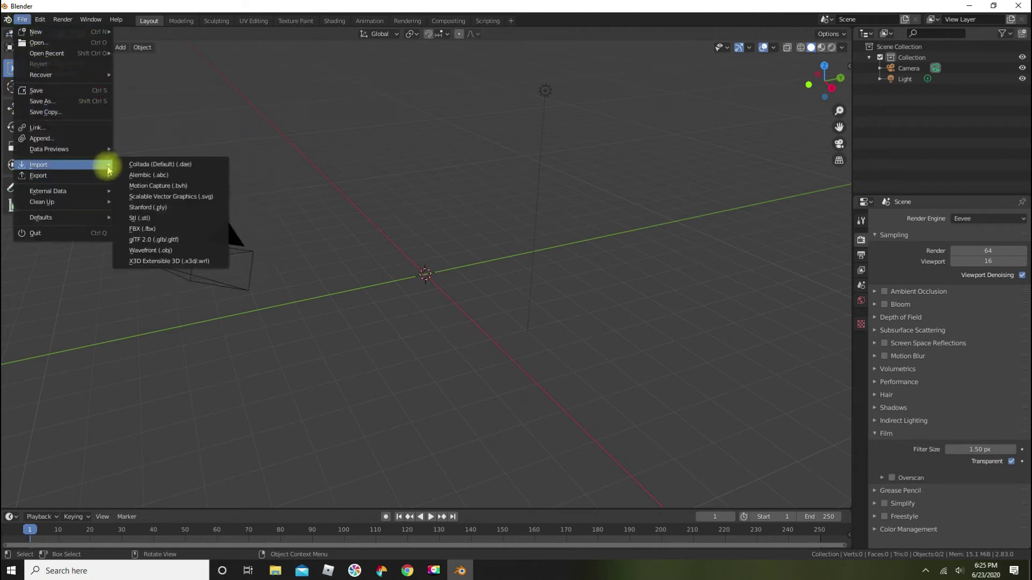
click(146, 251)
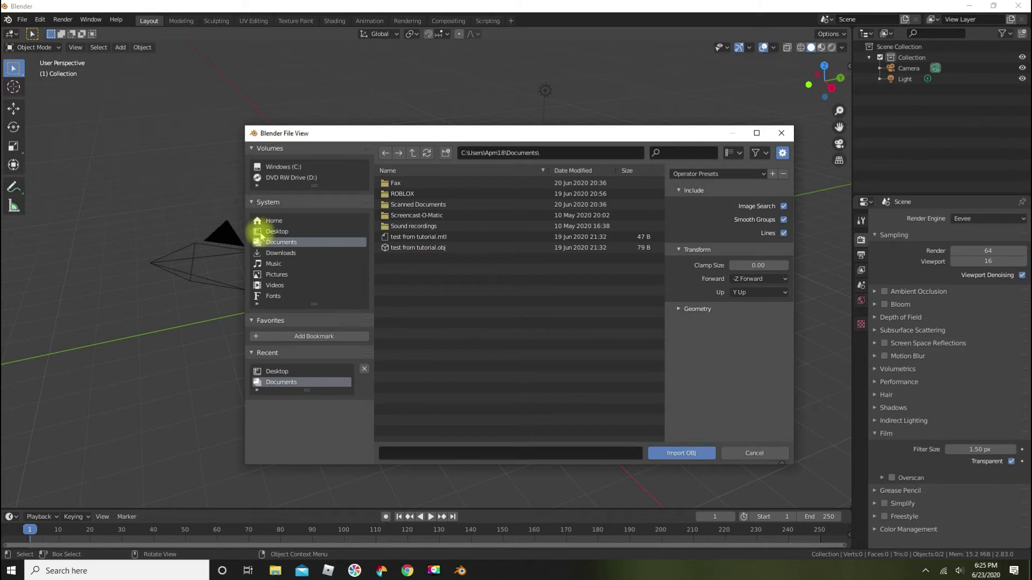
click(268, 231)
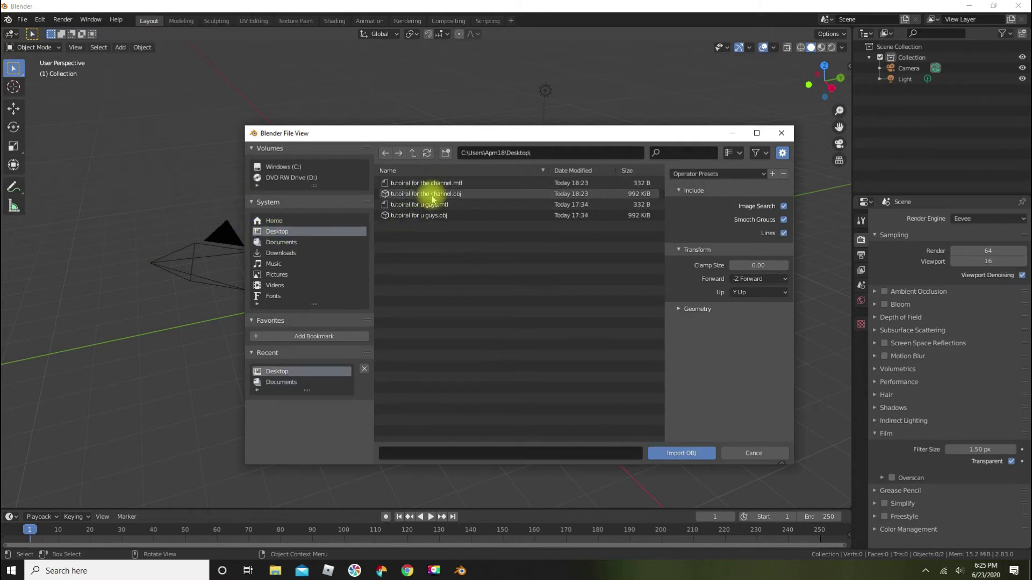
click(459, 198)
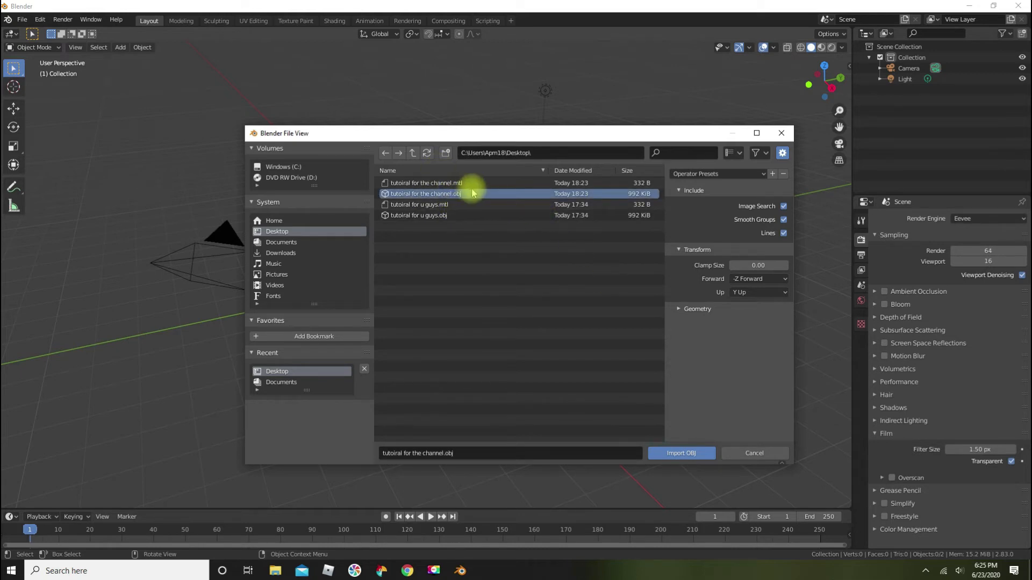
double_click(469, 194)
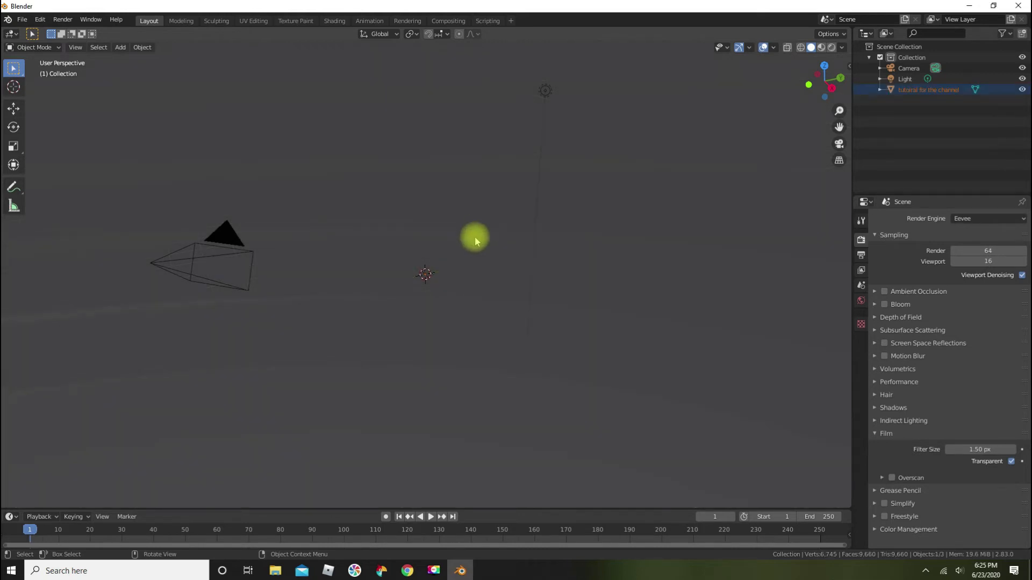
Bring the imported avatar into view and switch the viewport to Material Preview and finally Rendered shading.
scroll(439, 290, down, 6)
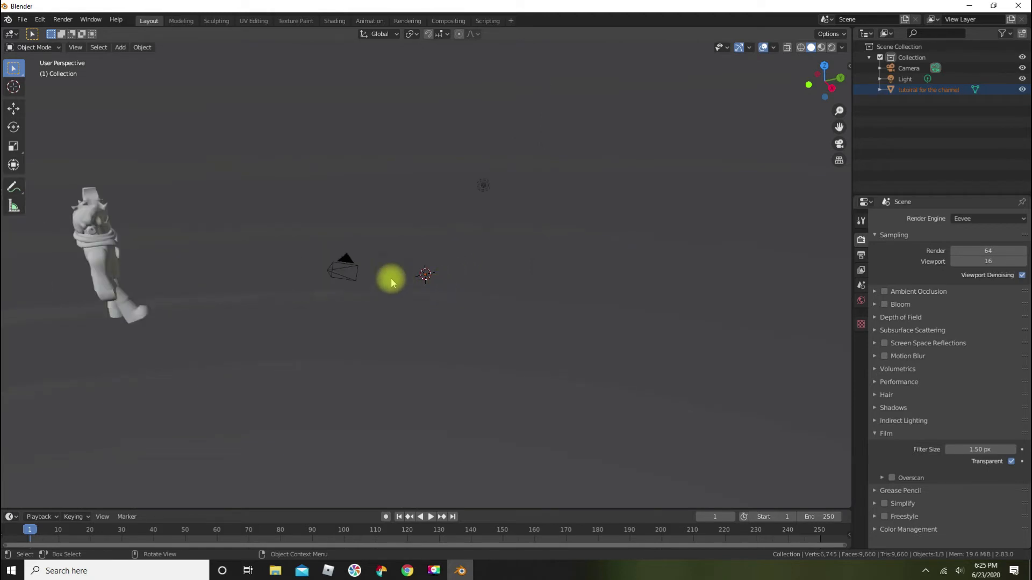
scroll(267, 255, down, 2)
scroll(354, 244, down, 1)
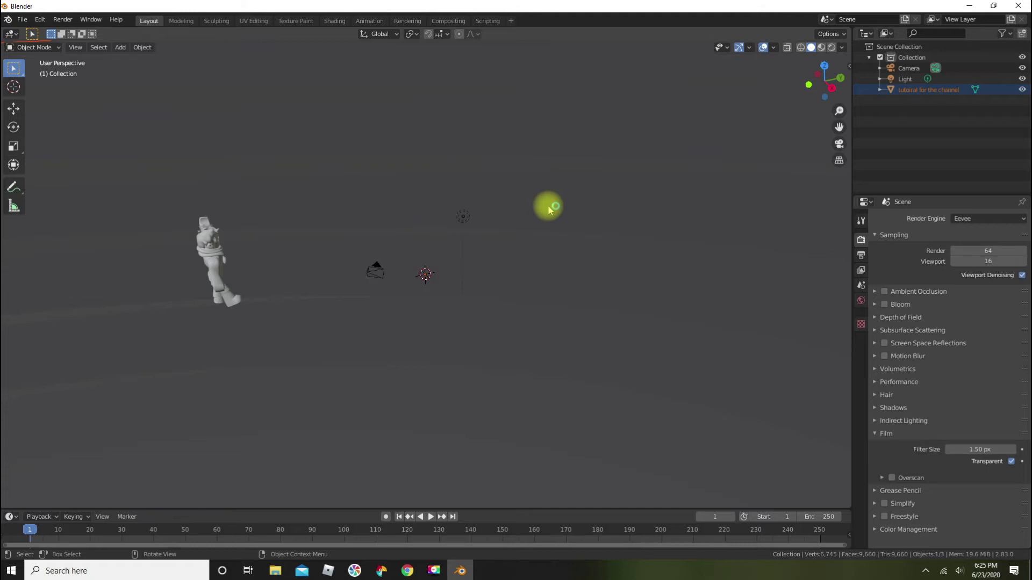
scroll(547, 231, up, 2)
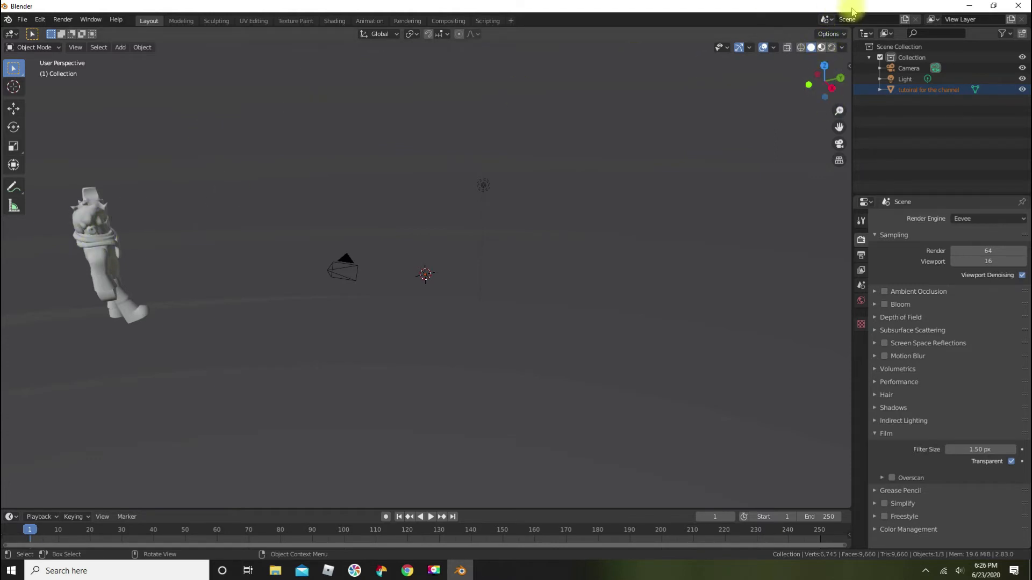
click(821, 48)
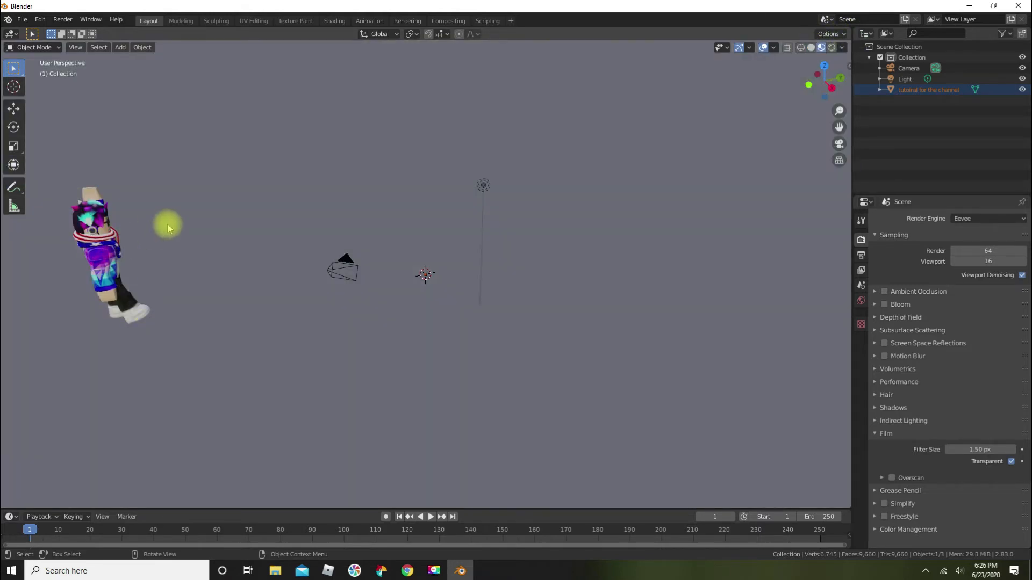
click(831, 47)
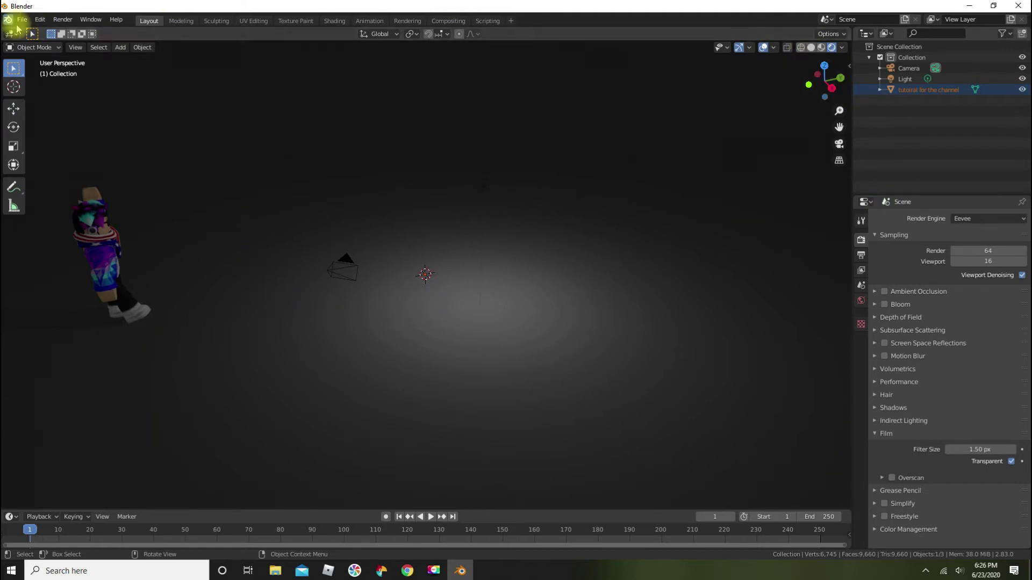
Render a test image through the current camera, inspect the result, and close the render window.
click(64, 22)
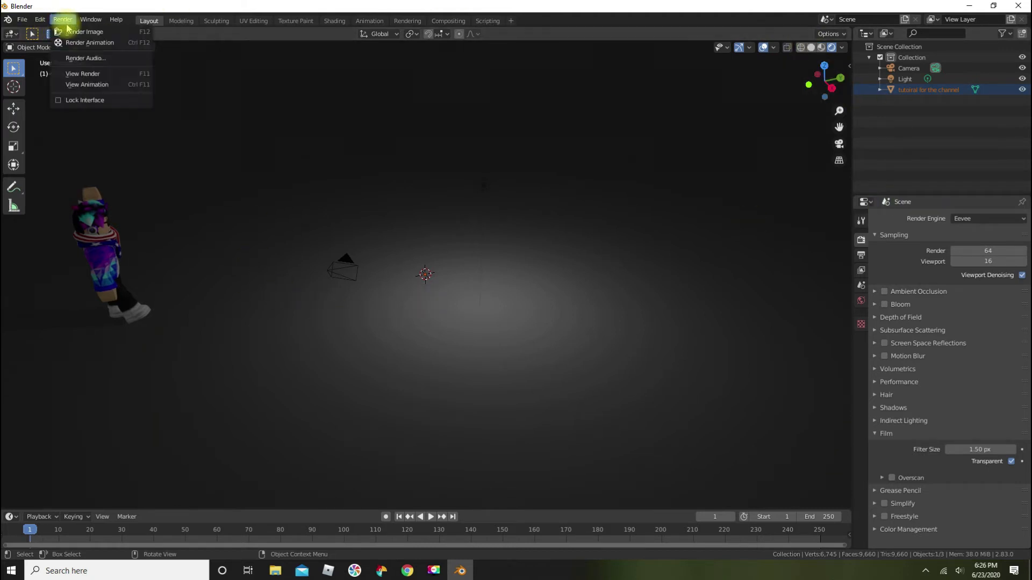
click(69, 32)
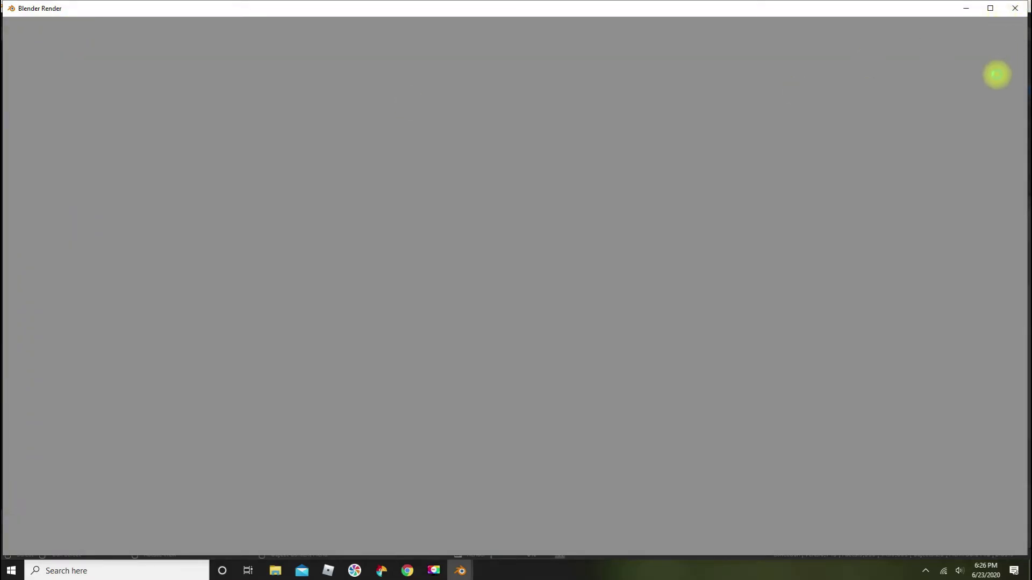
scroll(642, 168, down, 5)
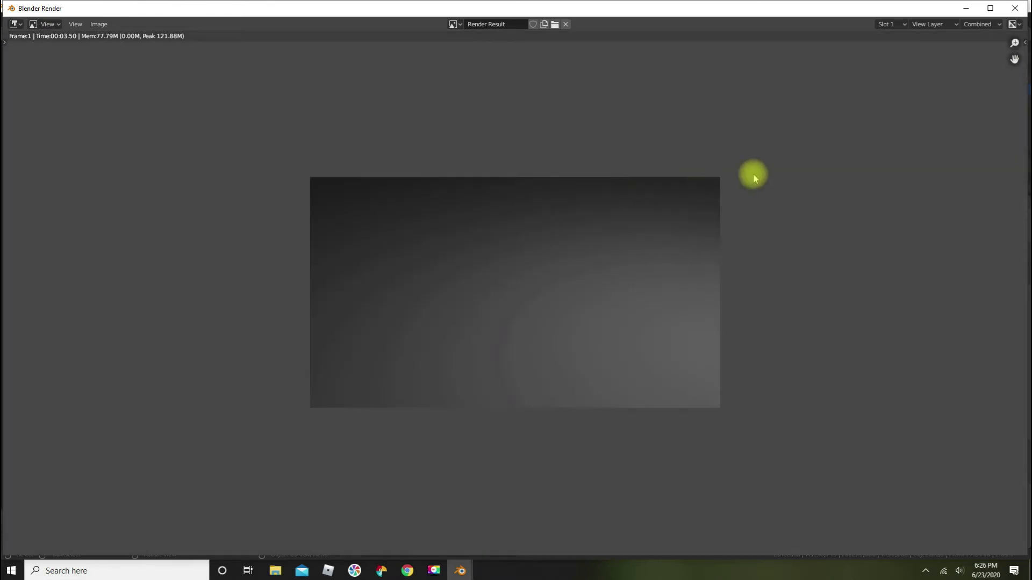
scroll(718, 178, up, 2)
click(1017, 8)
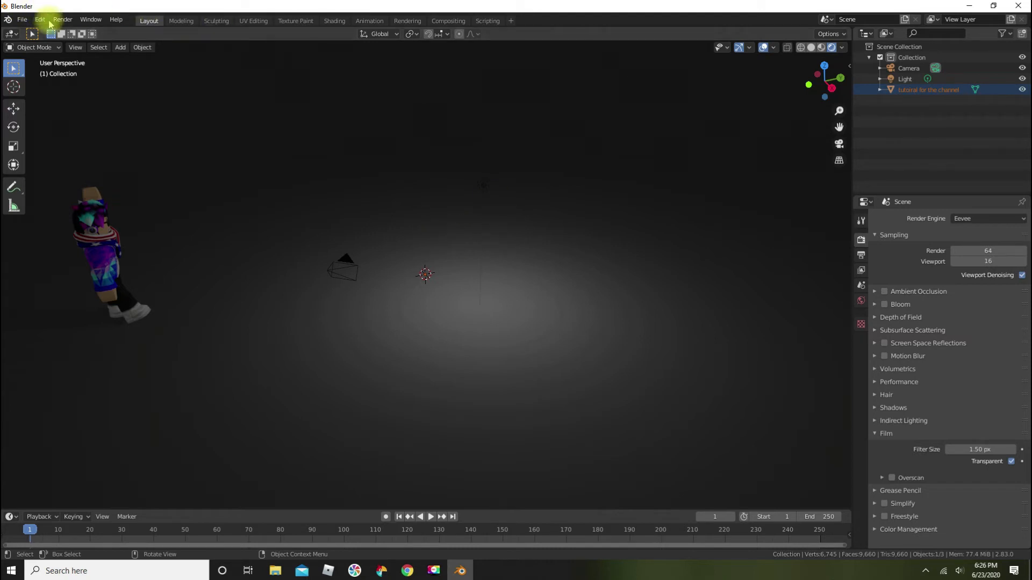
Use walk navigation to bring the viewport around to the front of the avatar, with the light and camera in view.
click(75, 47)
mouse_move(159, 172)
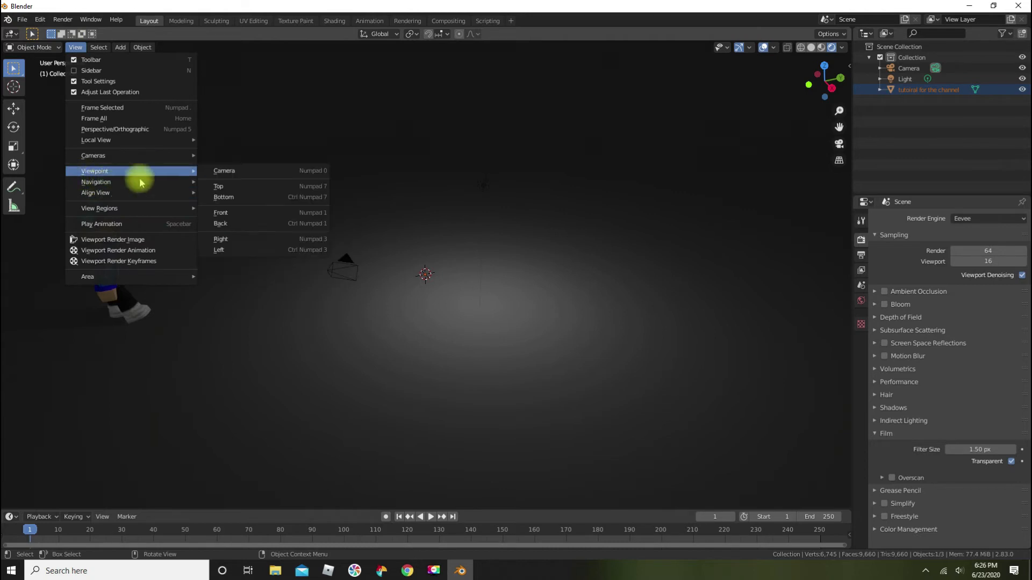
mouse_move(172, 185)
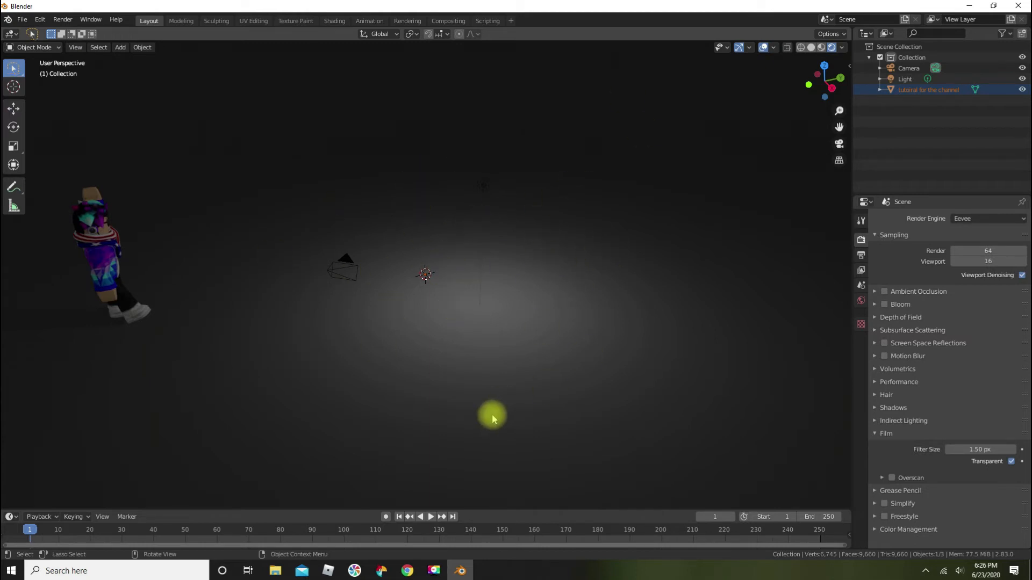
click(75, 48)
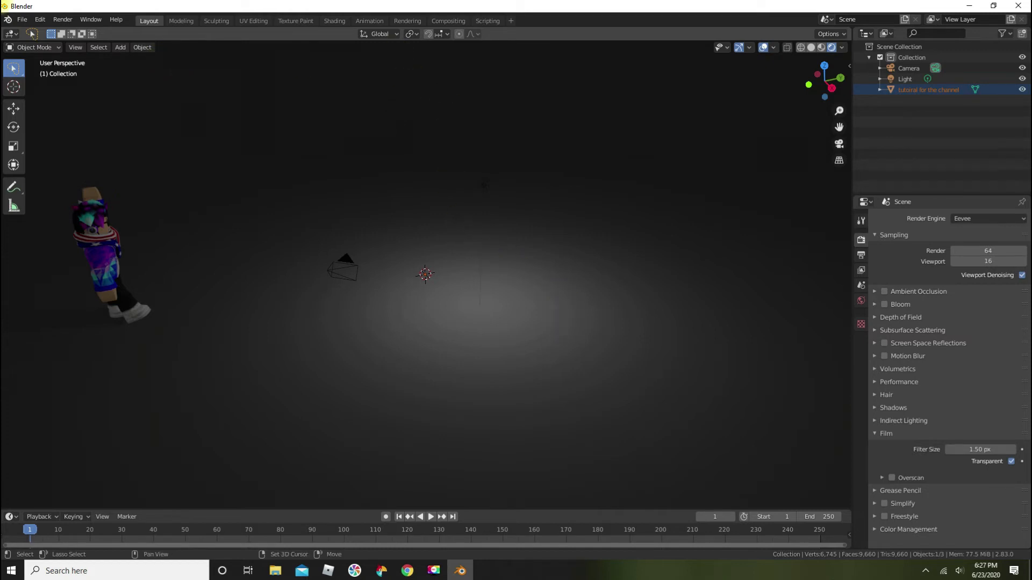
key(shift+grave)
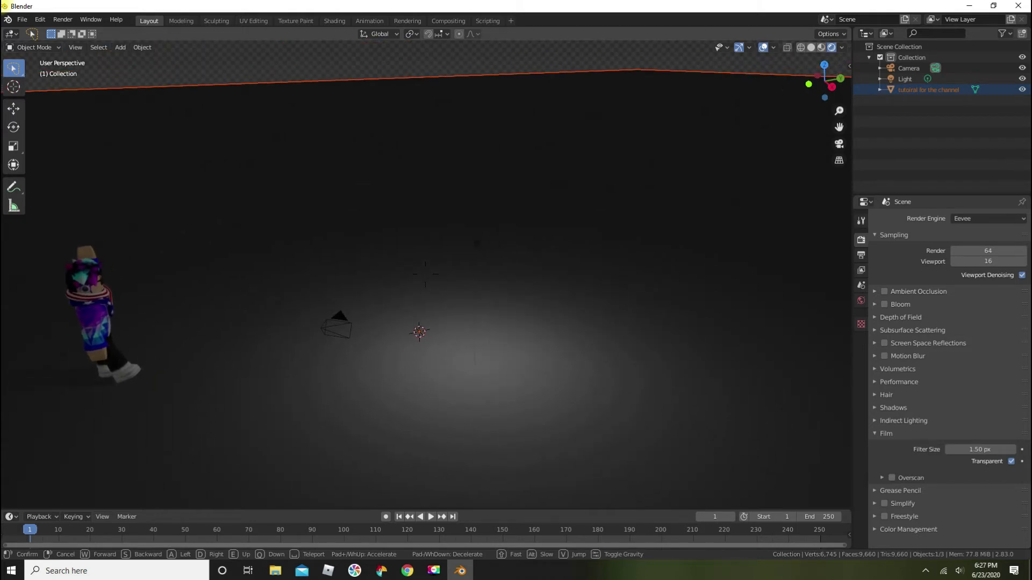
key(d)
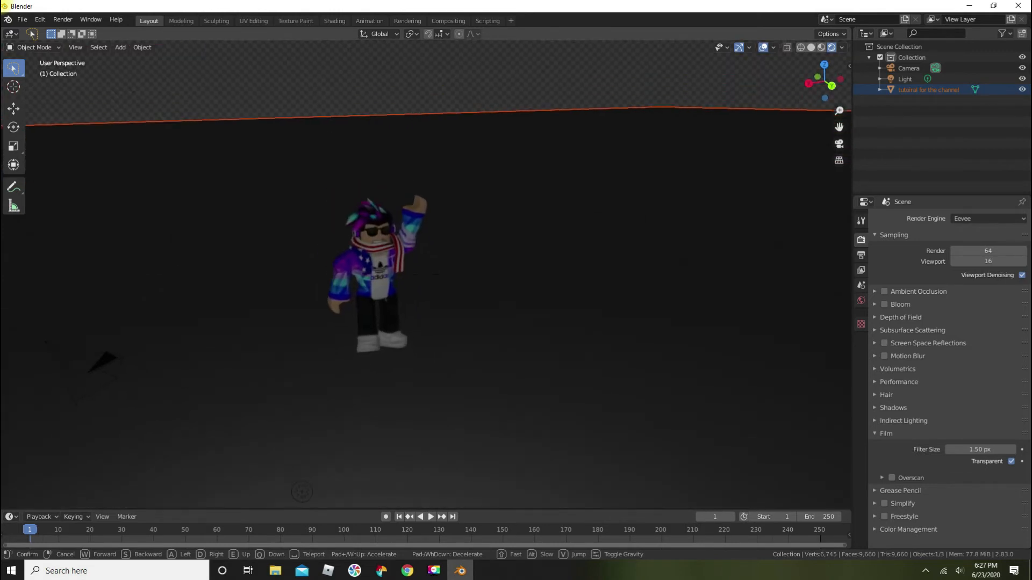
click(426, 275)
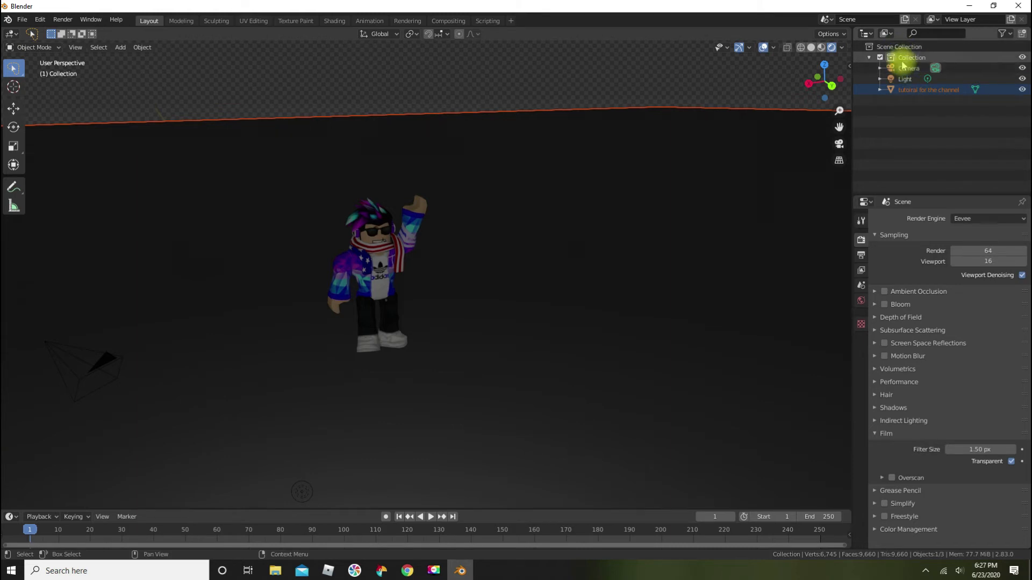
scroll(513, 397, down, 3)
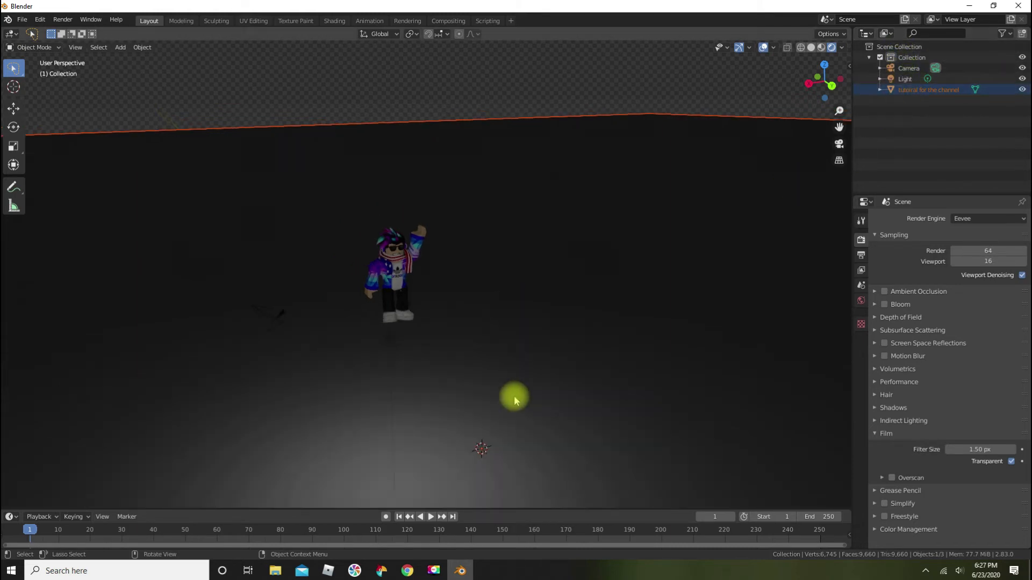
scroll(515, 400, down, 2)
scroll(514, 400, up, 1)
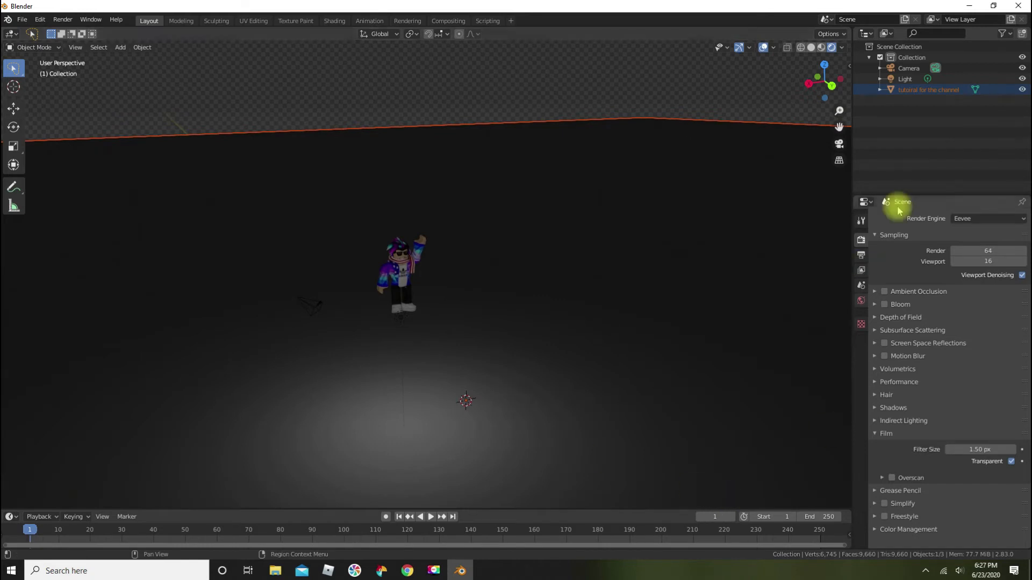
Select the scene's light and shift it along the Y axis toward the avatar with the Move tool.
click(904, 80)
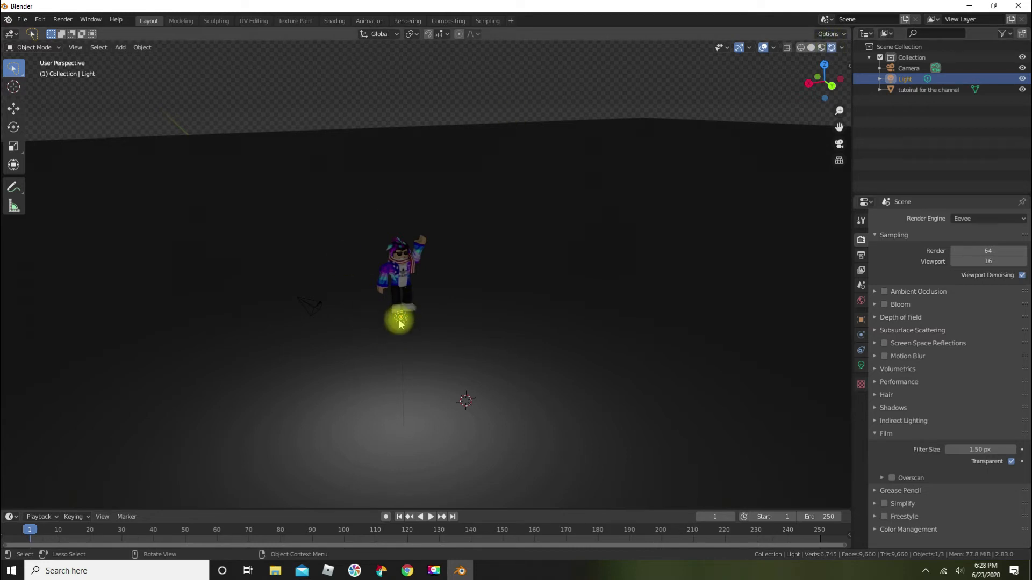
click(15, 108)
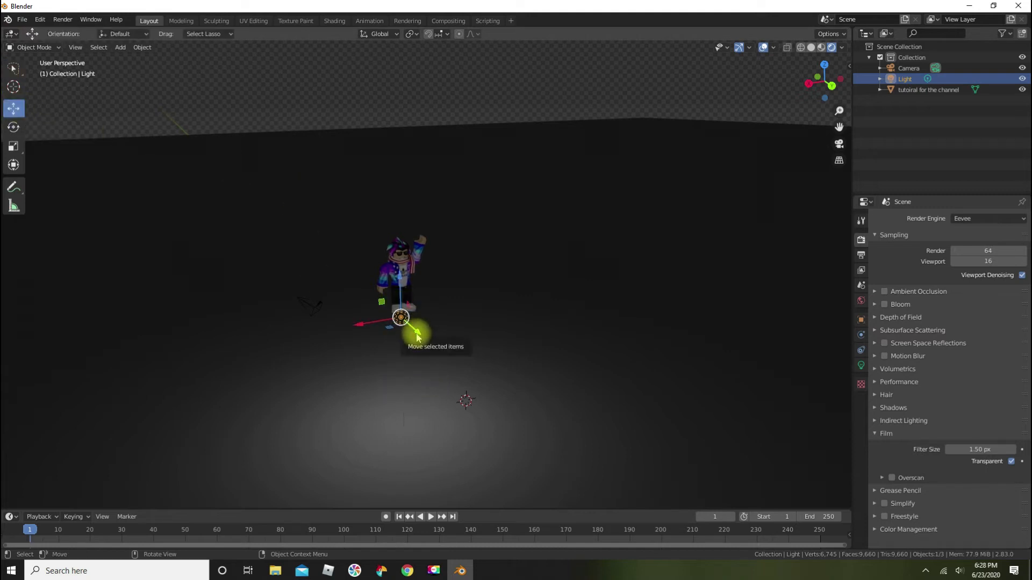
drag(417, 329, 341, 300)
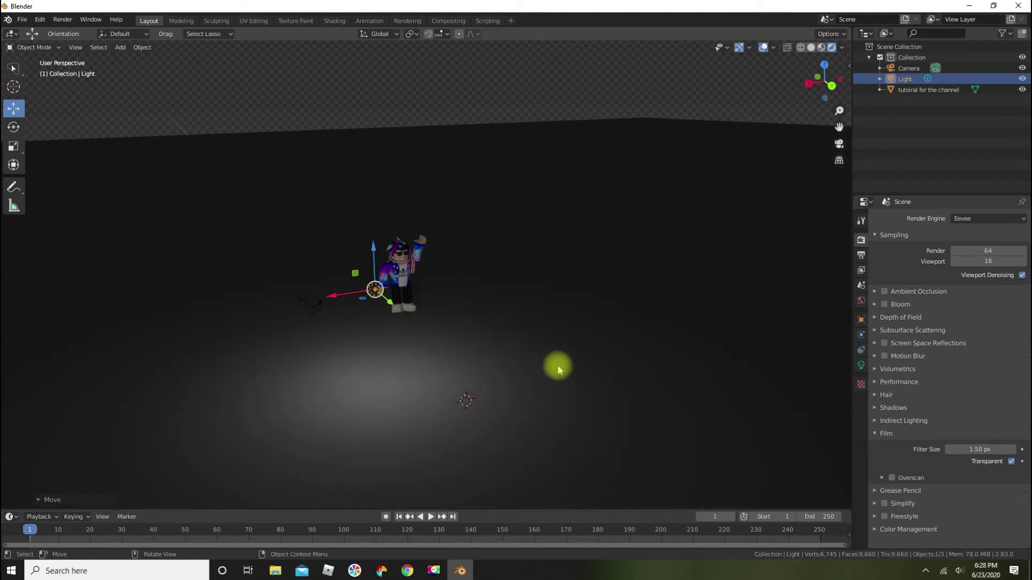
From a side view of the avatar, move the light farther along Y toward its front, lower it to about head height, and deselect it.
key(shift+grave)
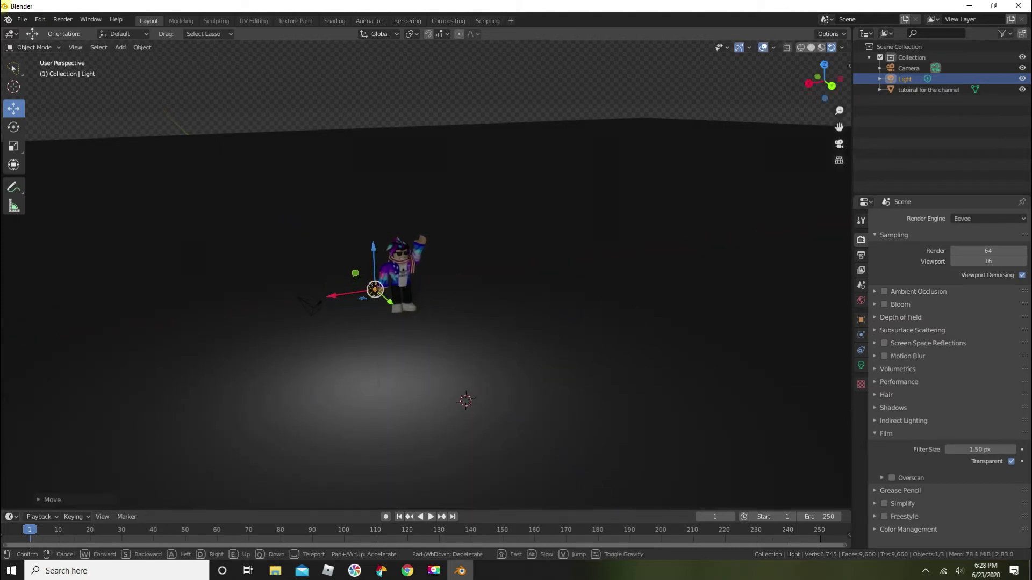
key(w)
key(d)
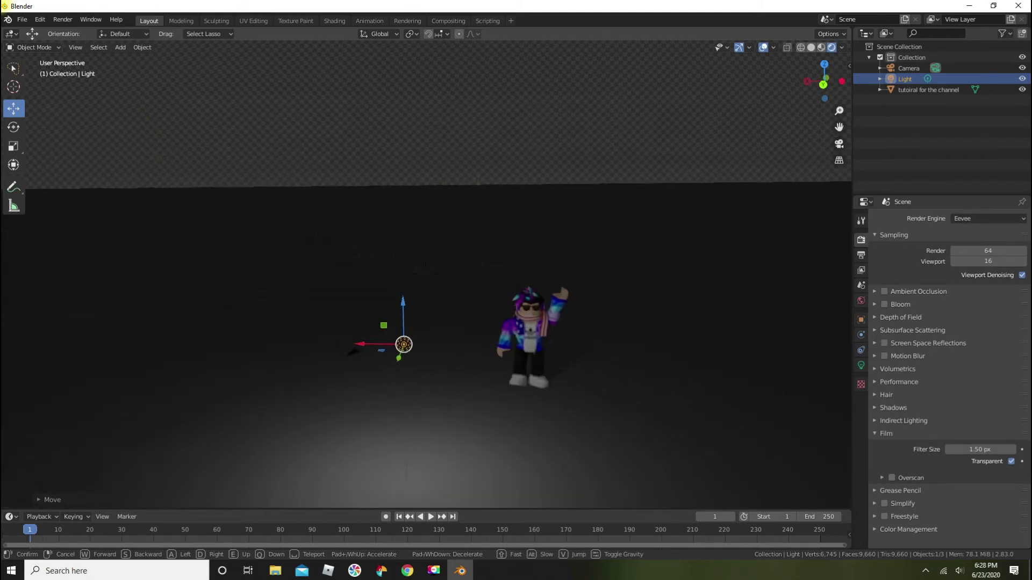
key(w)
key(d)
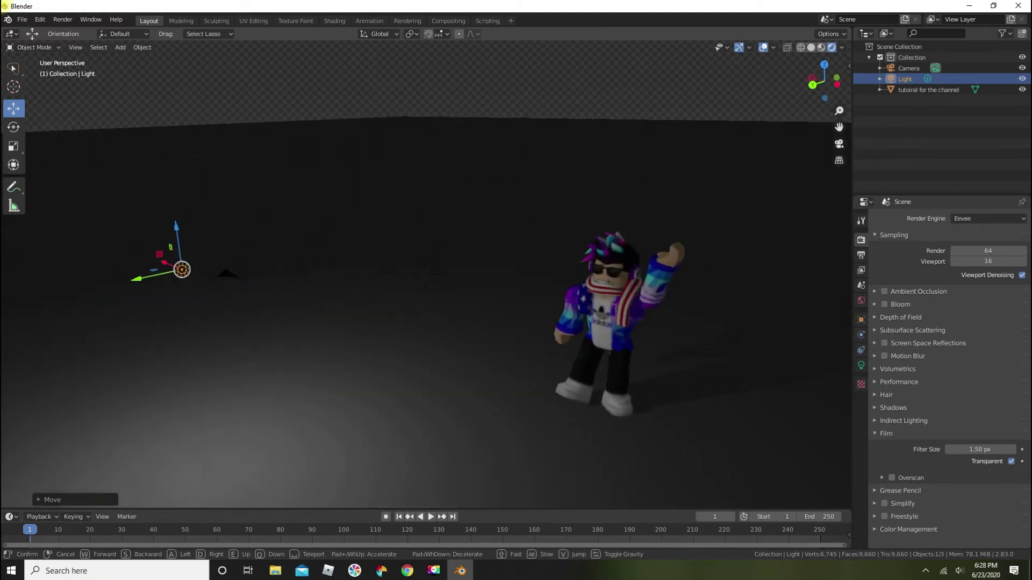
key(d)
key(s)
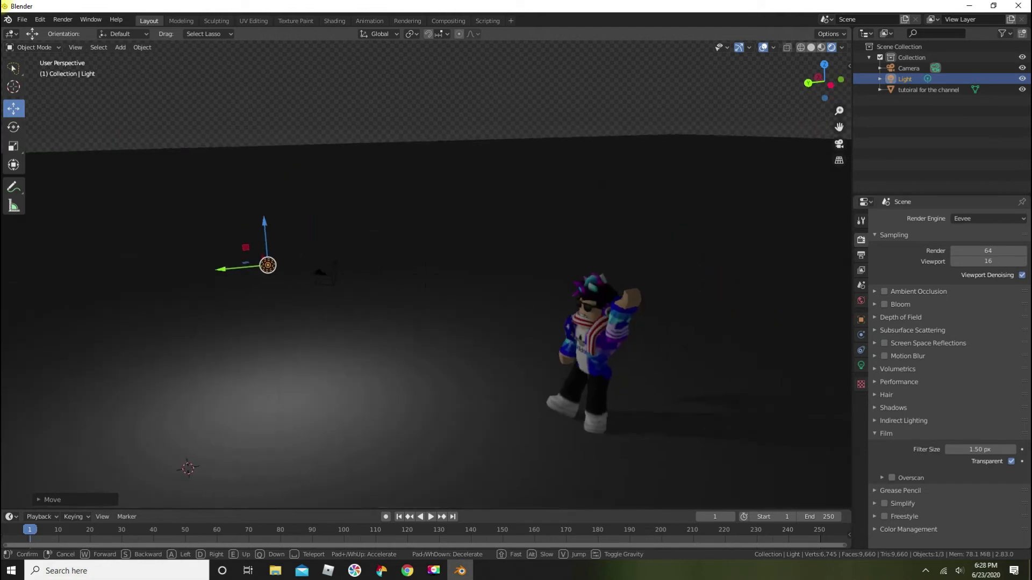
click(424, 276)
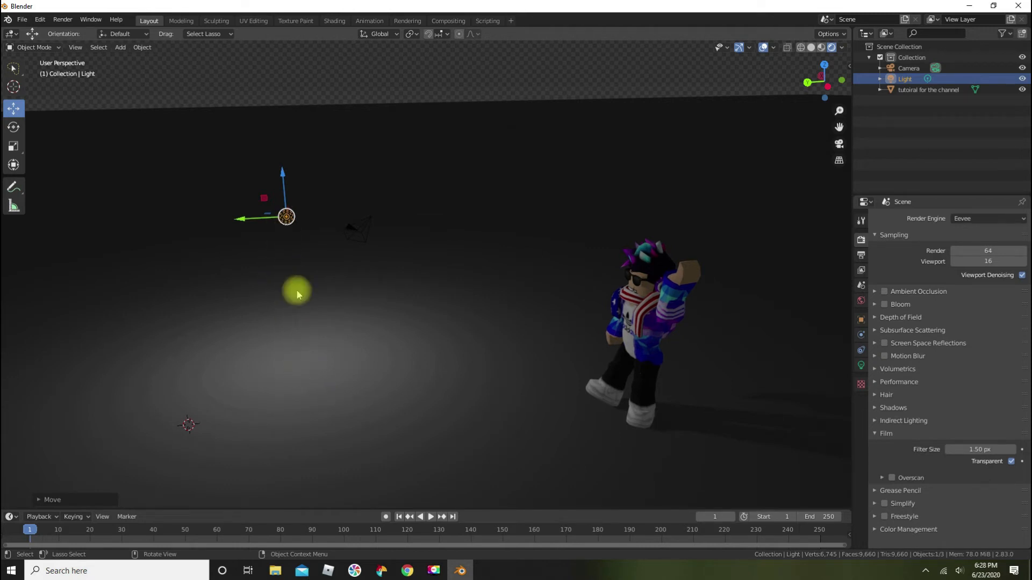
drag(240, 226, 447, 248)
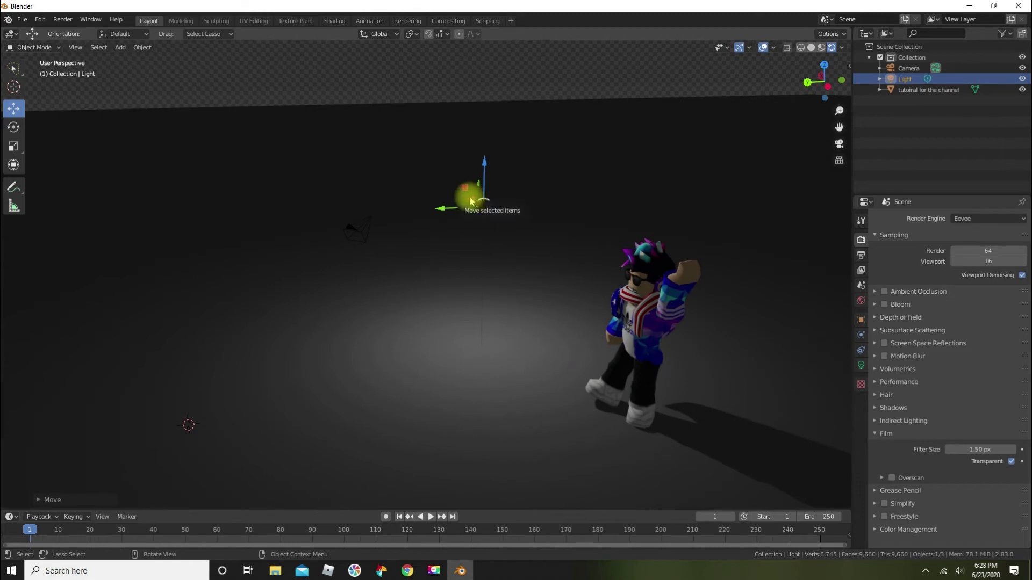
drag(474, 202, 436, 266)
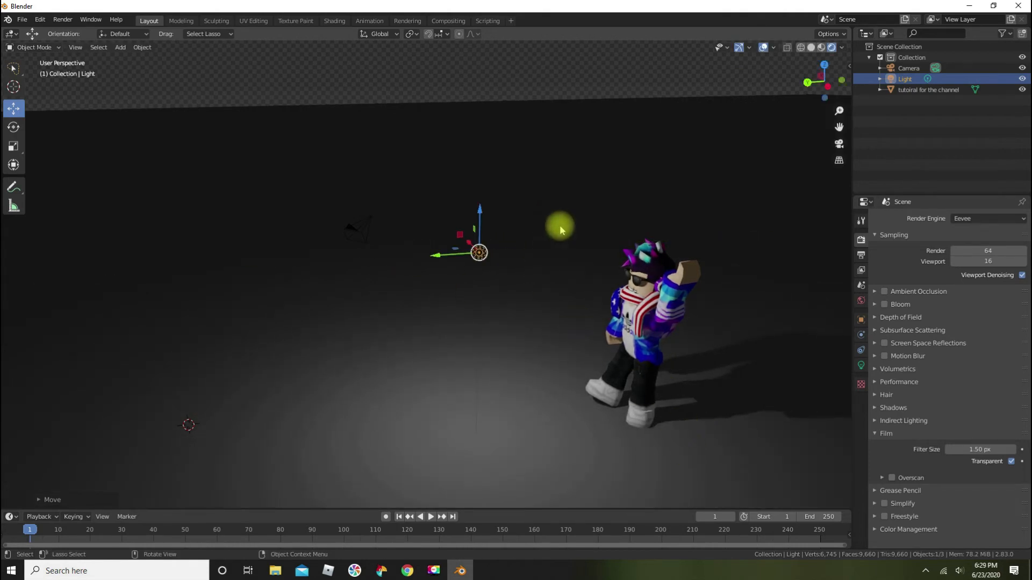
click(557, 165)
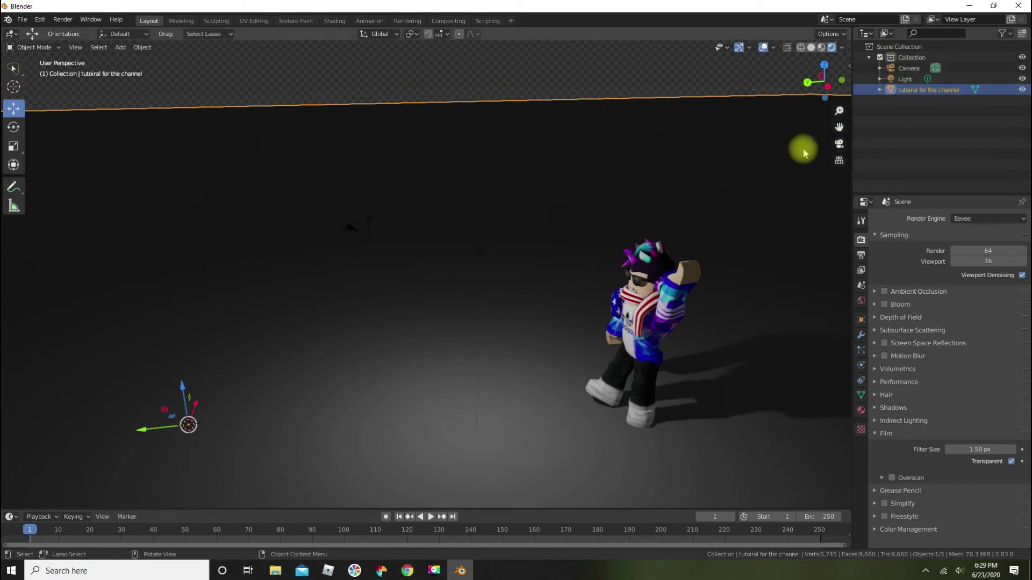
Switch to the camera view and walk the camera in front of the avatar, framing its upper body and raised arm.
click(839, 147)
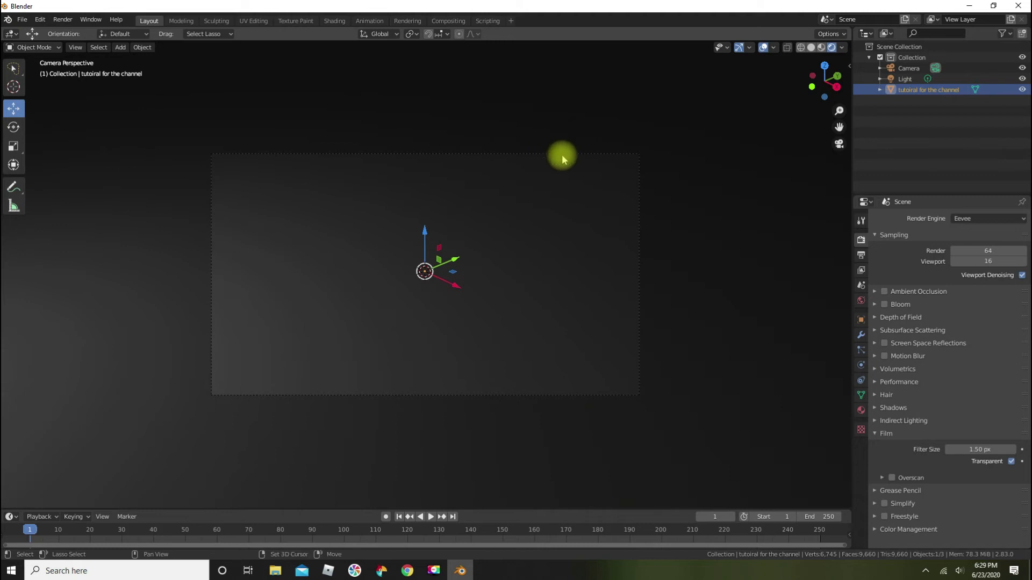
key(shift+grave)
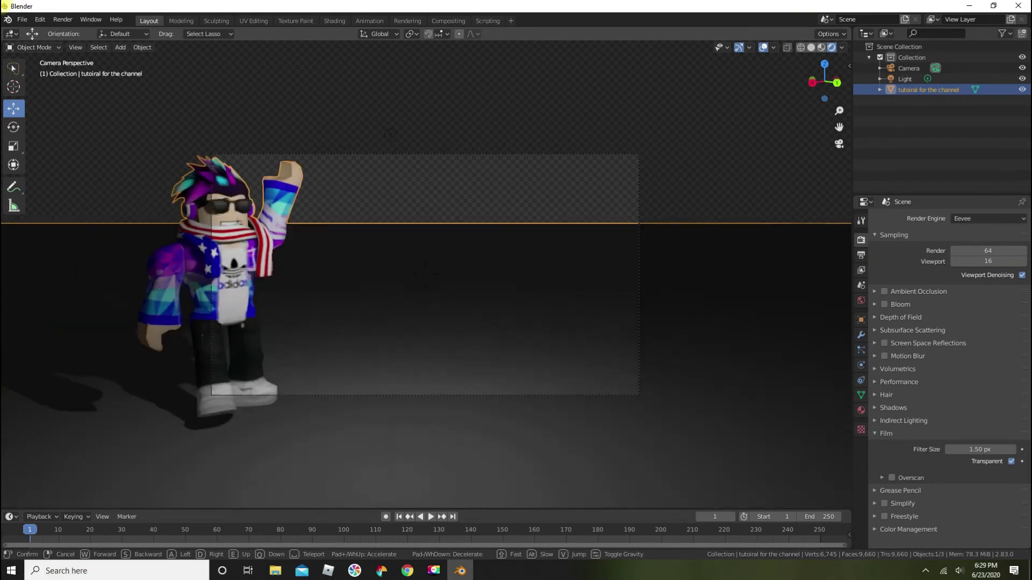
key(w)
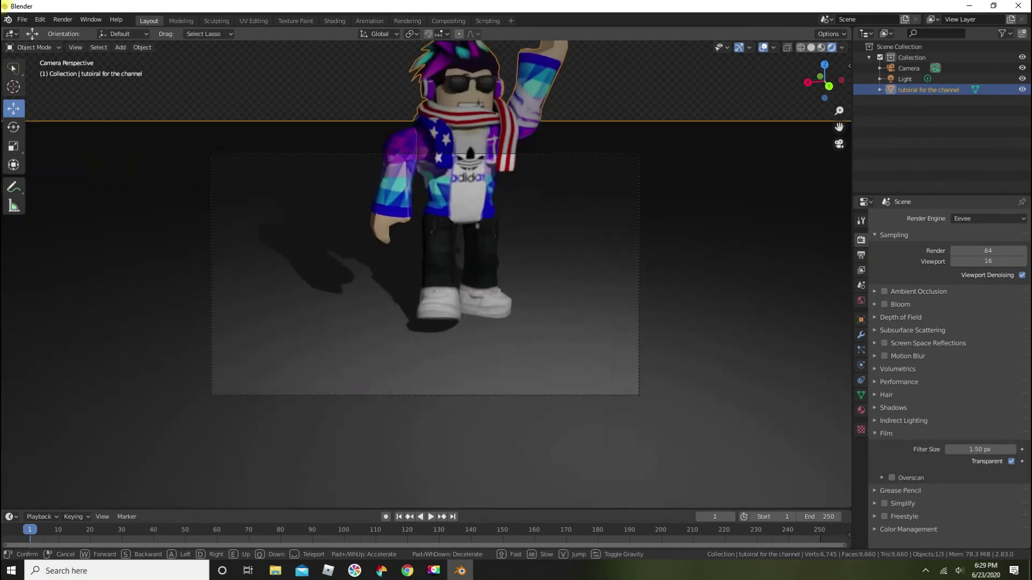
key(w)
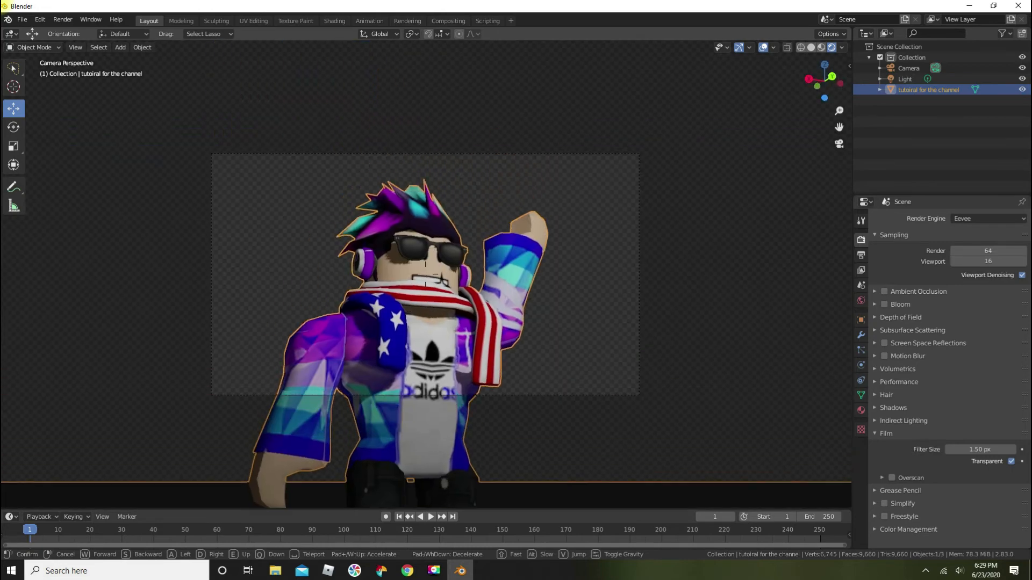
key(s)
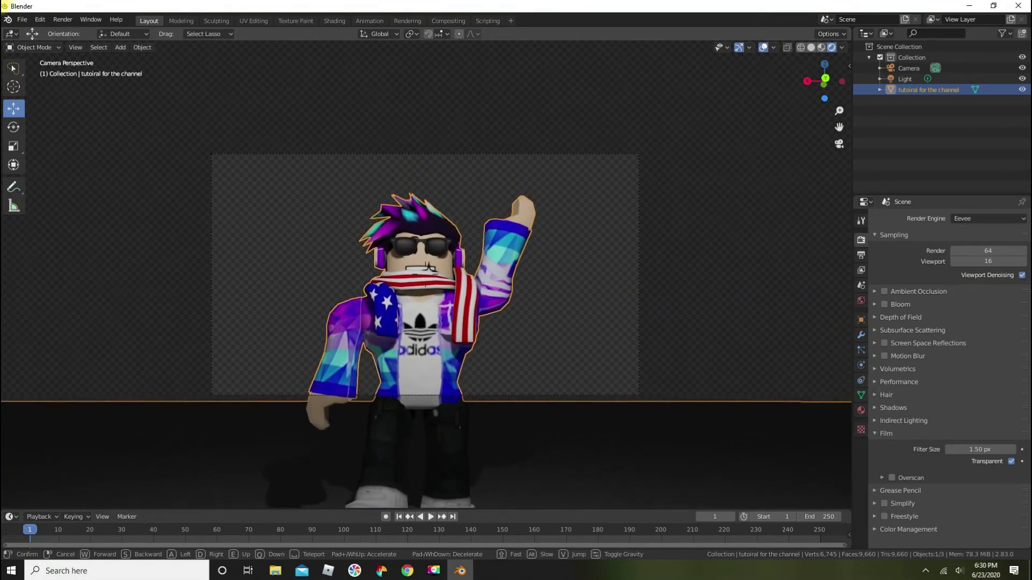
key(e)
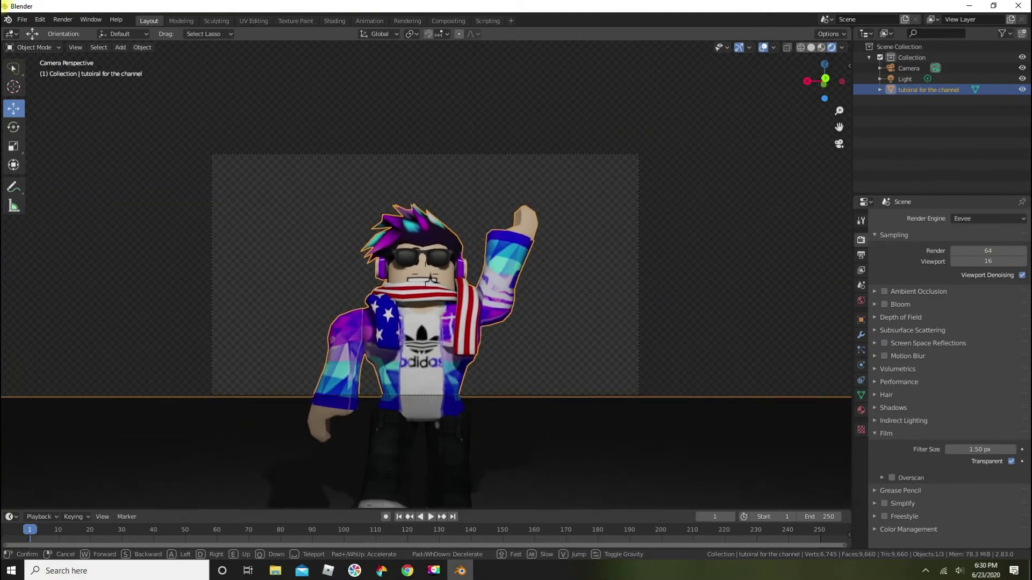
click(426, 275)
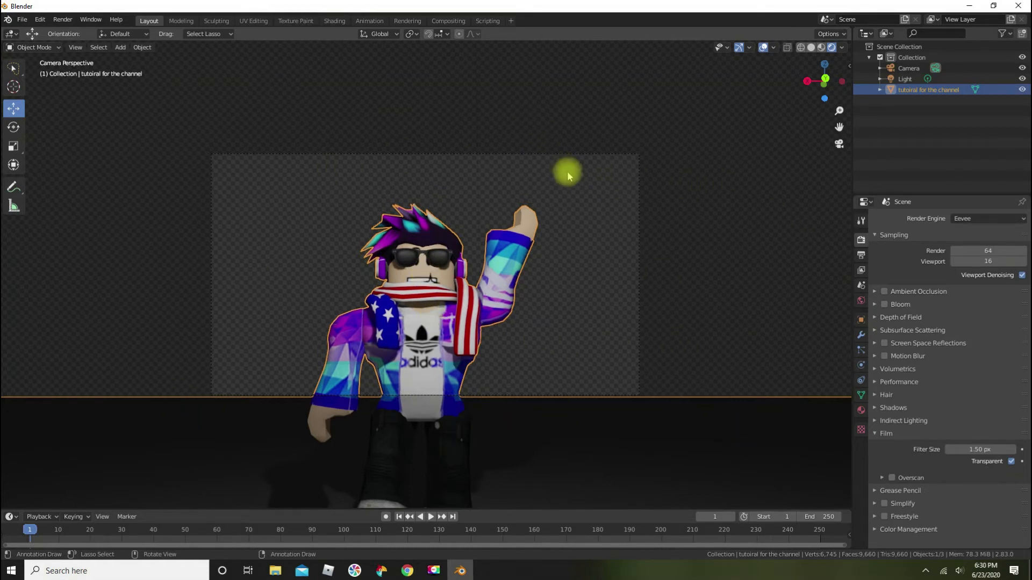
Render the current camera view as a still image and zoom in and out to inspect the avatar in the result.
click(62, 22)
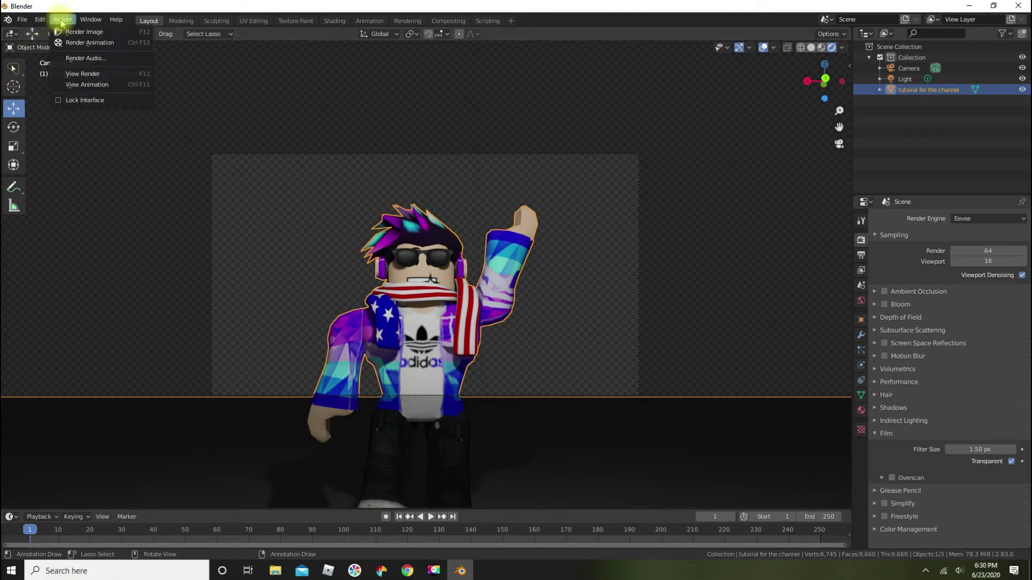
click(92, 33)
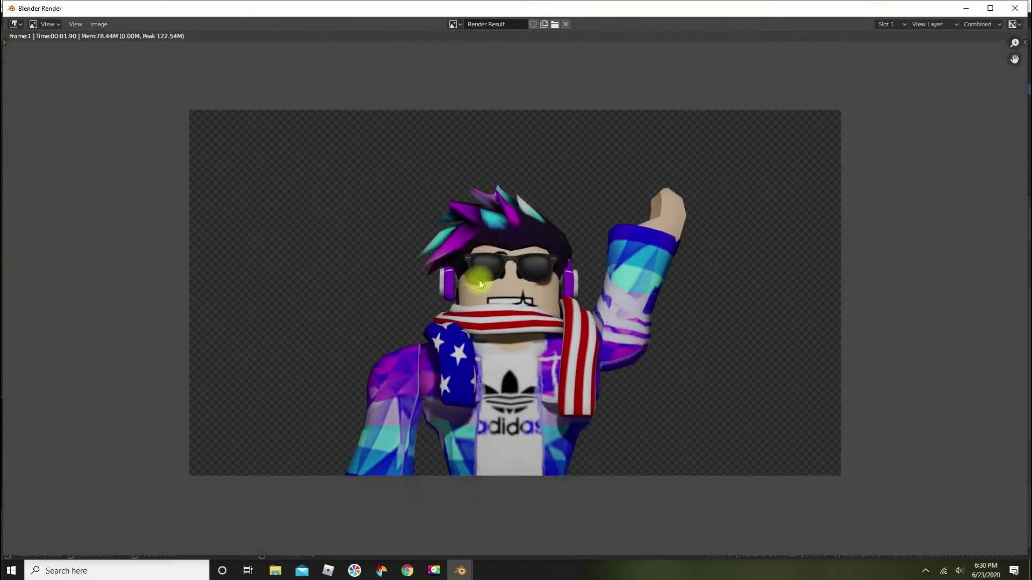
scroll(537, 317, down, 1)
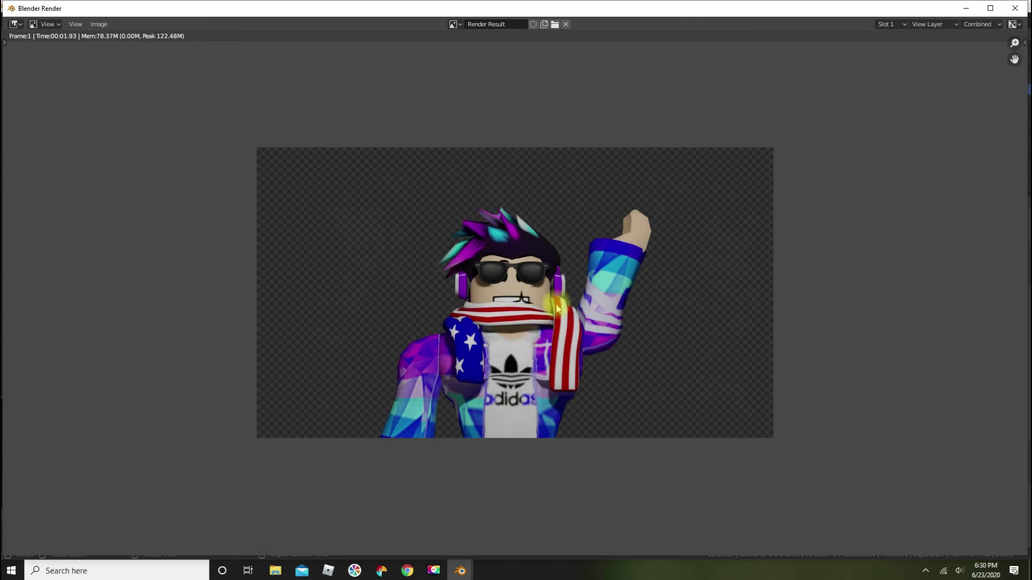
scroll(618, 295, up, 1)
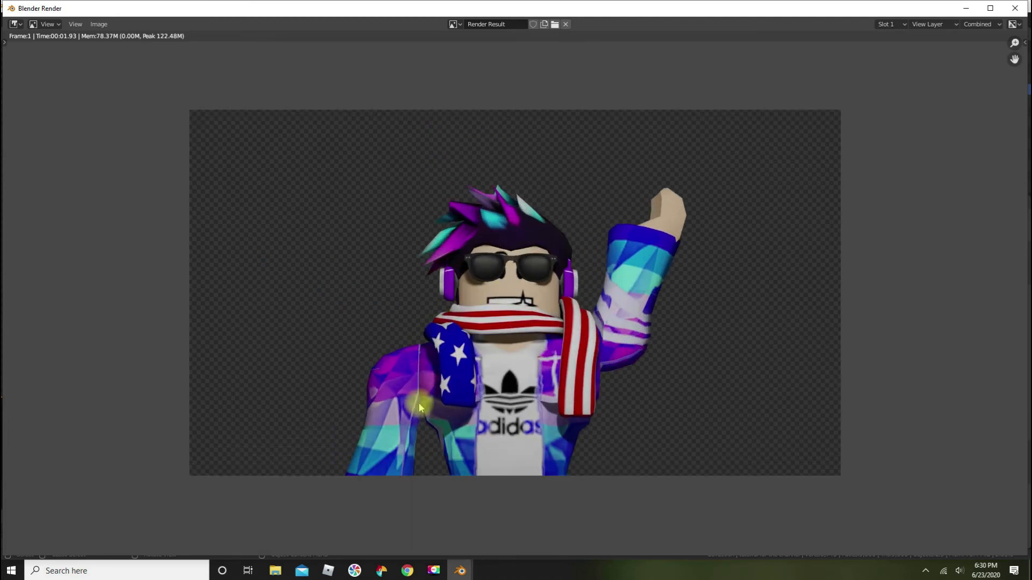
scroll(376, 430, down, 1)
scroll(396, 411, up, 1)
Save the render as the RGBA PNG untitled.png in the Documents folder, replacing the existing file.
click(95, 25)
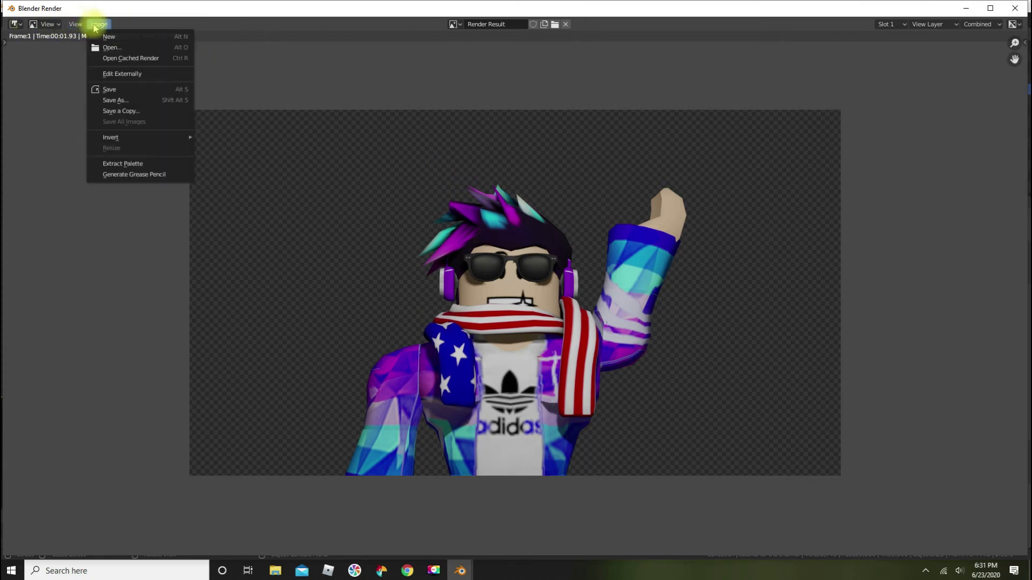
click(138, 100)
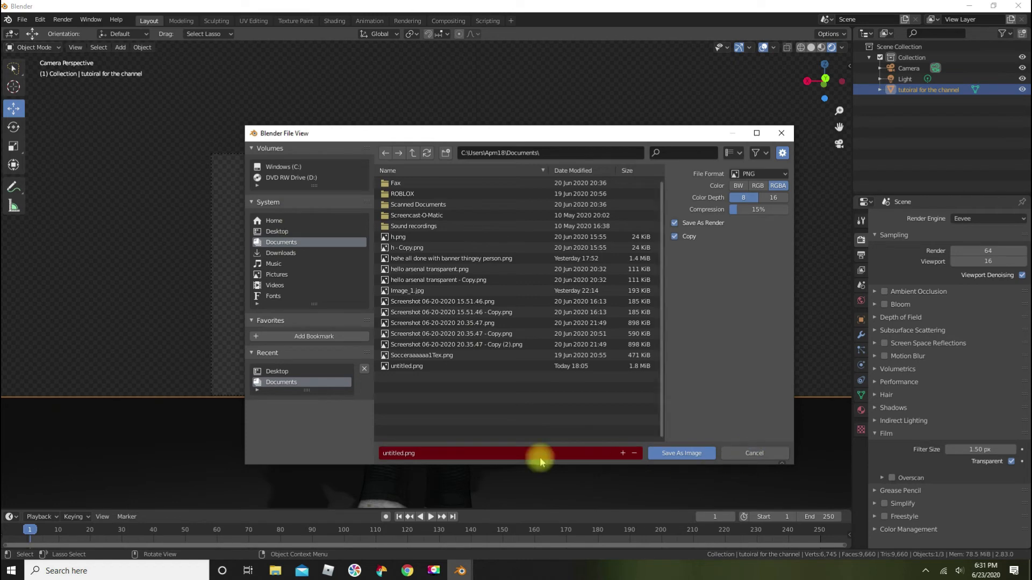
click(670, 454)
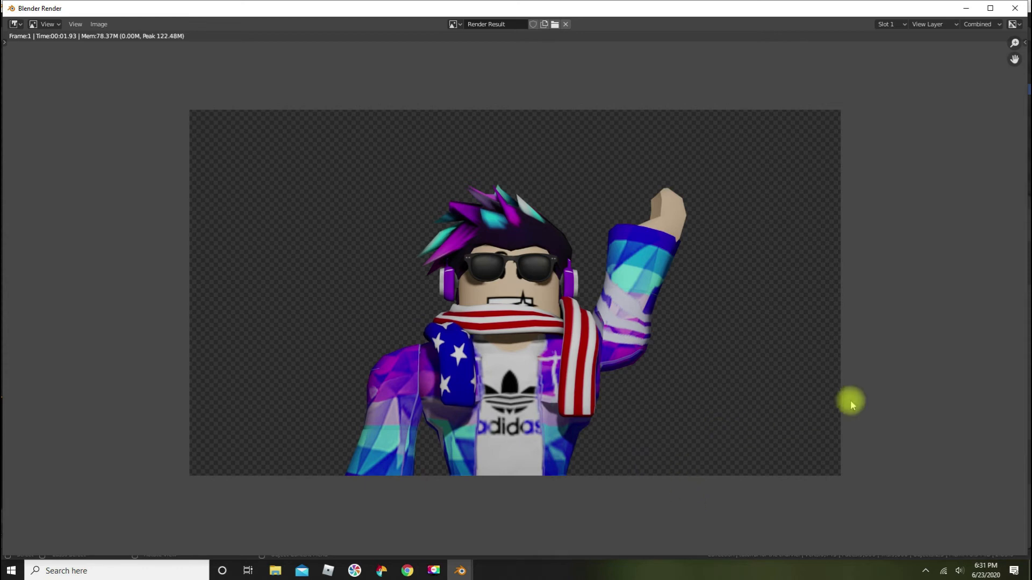
Close the render window and quit Blender without saving the scene, returning to the desktop.
click(1015, 8)
click(1018, 6)
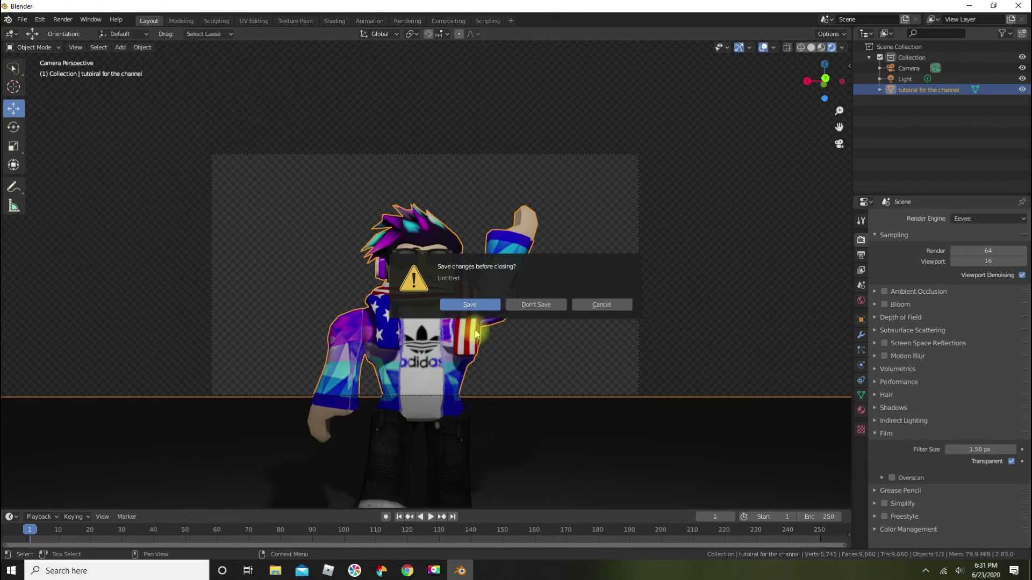
click(546, 307)
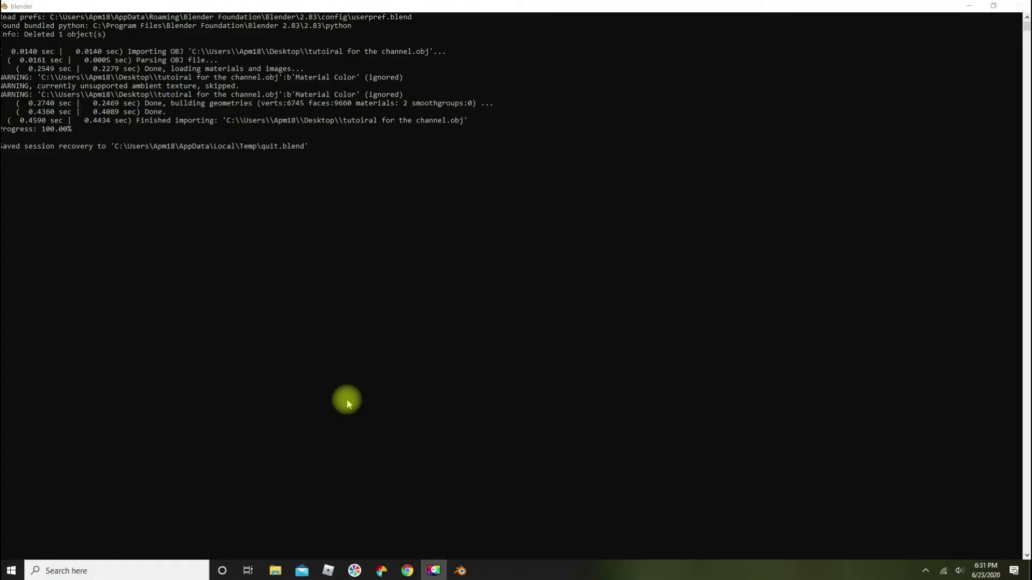
click(1020, 8)
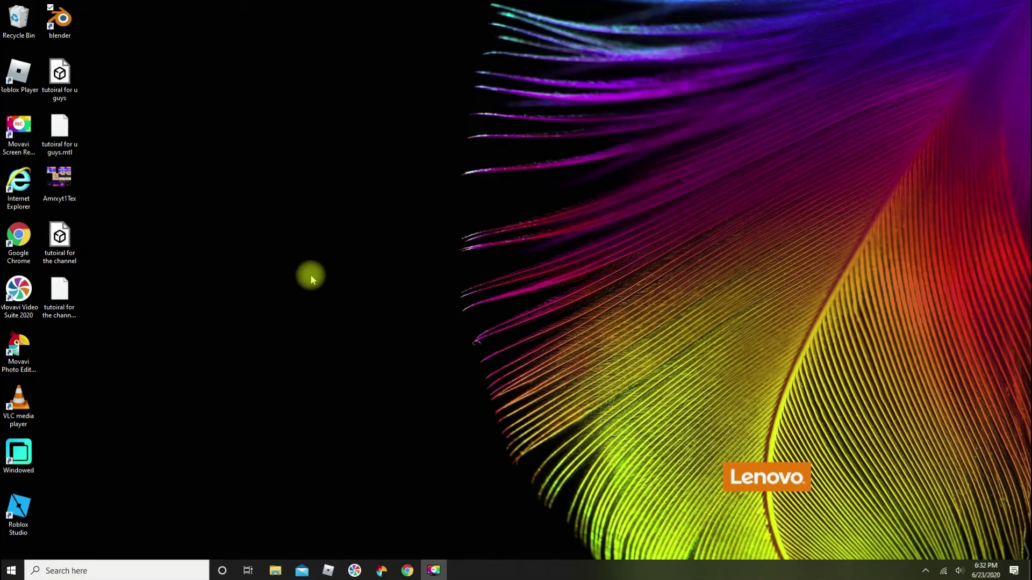
drag(585, 549, 404, 534)
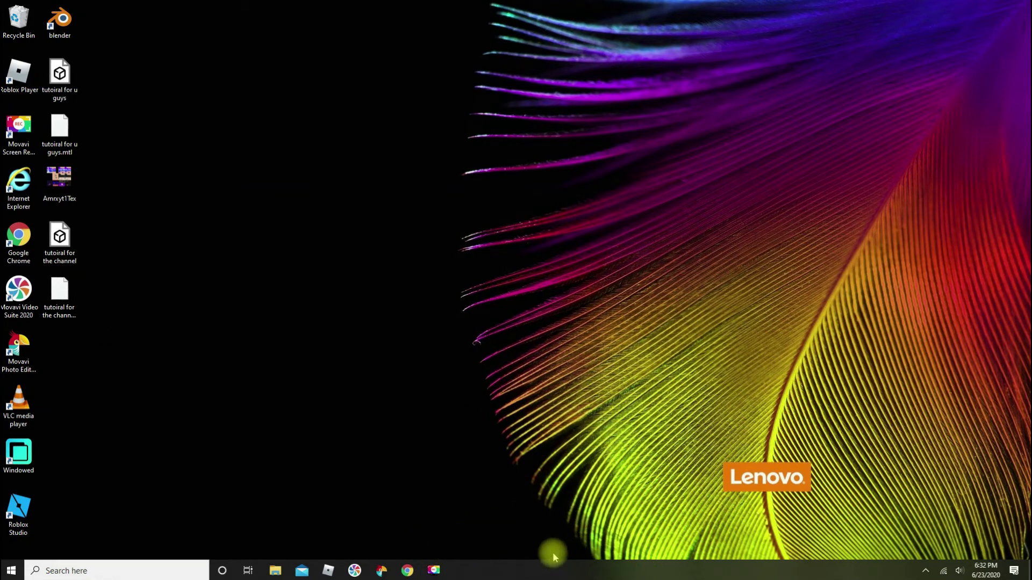
drag(520, 523, 366, 499)
drag(470, 343, 403, 371)
drag(456, 514, 420, 226)
drag(466, 179, 452, 437)
click(382, 571)
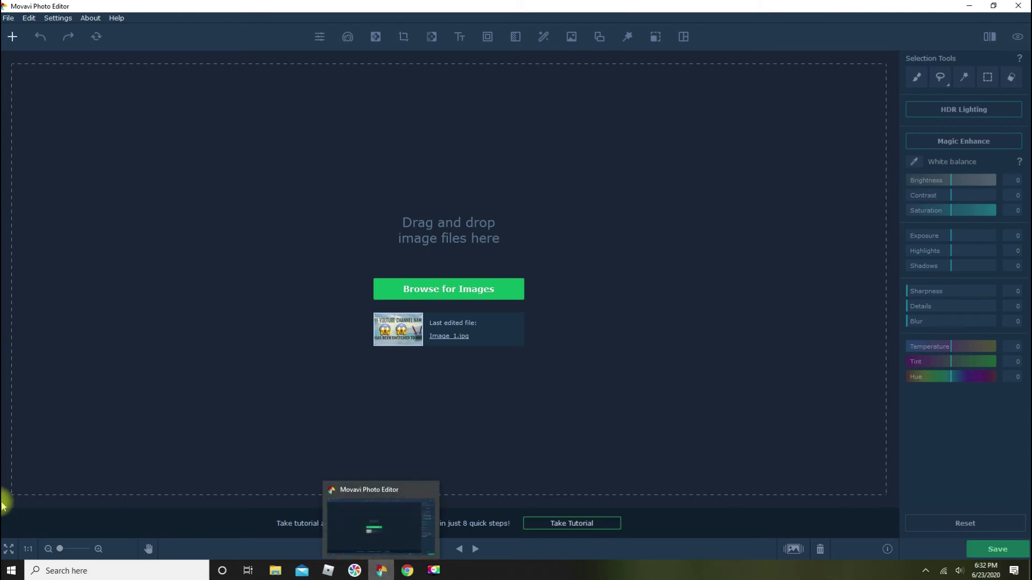
click(382, 568)
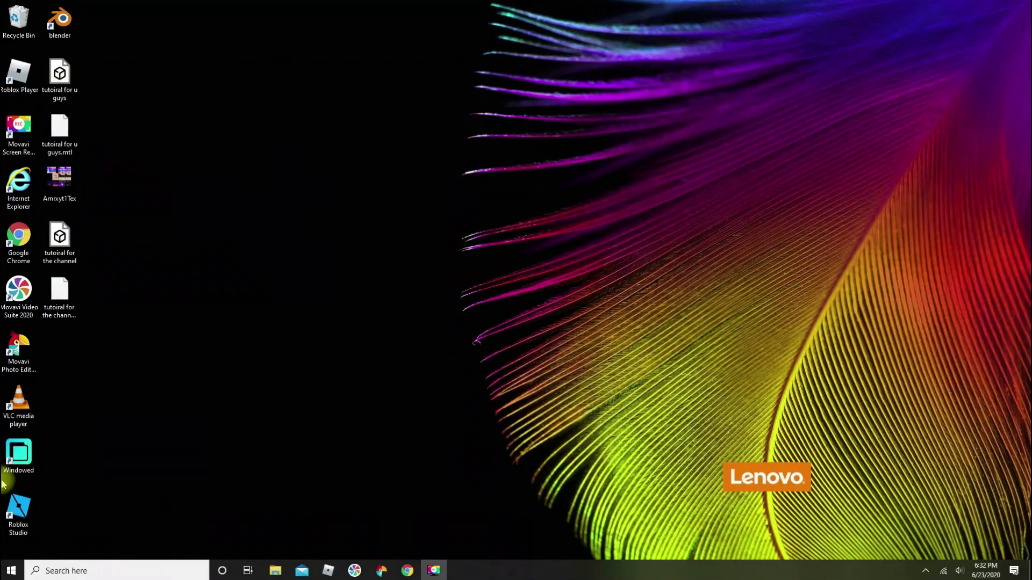
Open Google Chrome maximized, search for "aesthetic background" and show the image results.
double_click(5, 246)
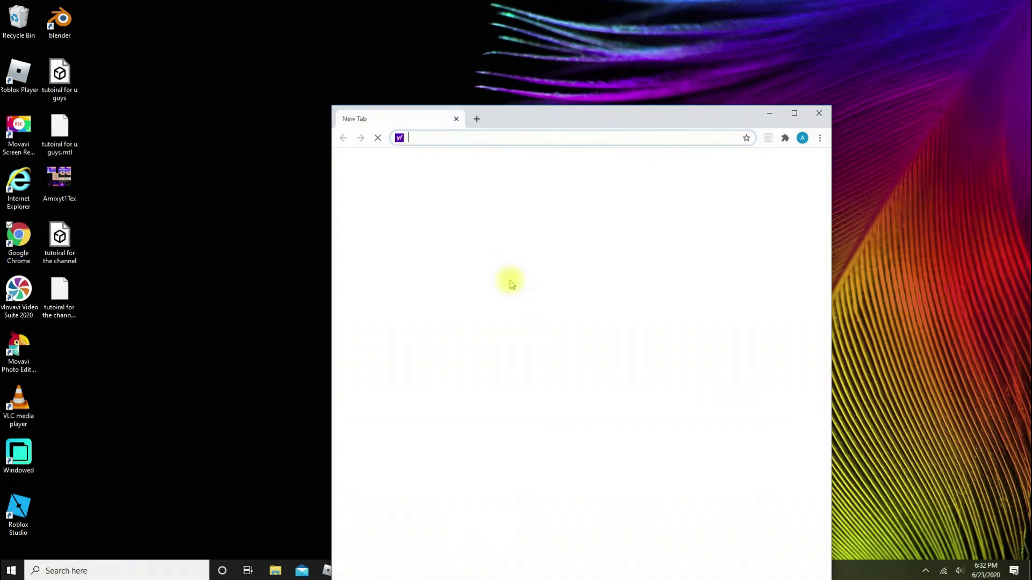
click(794, 113)
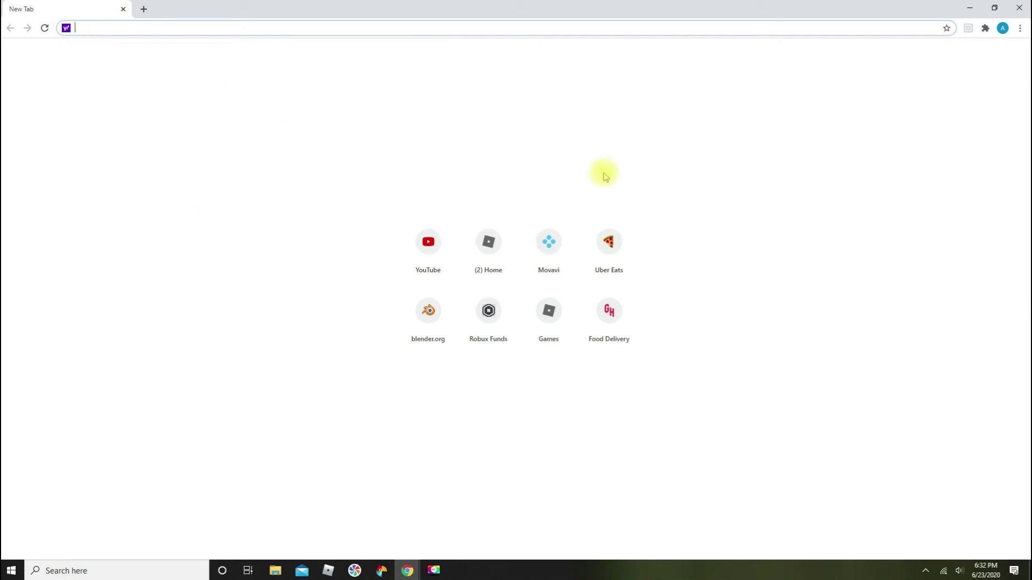
text(aesthe)
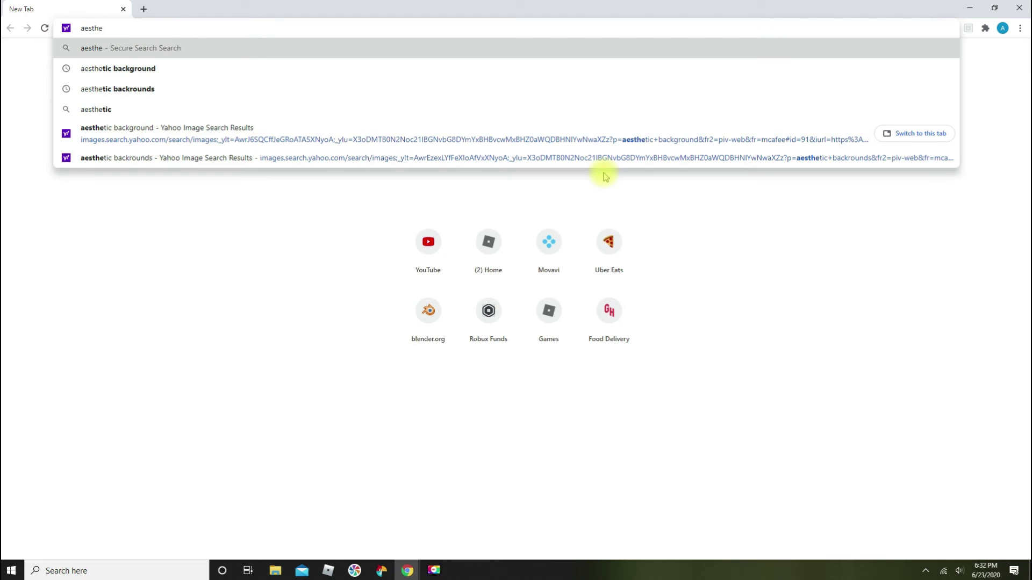
key(Return)
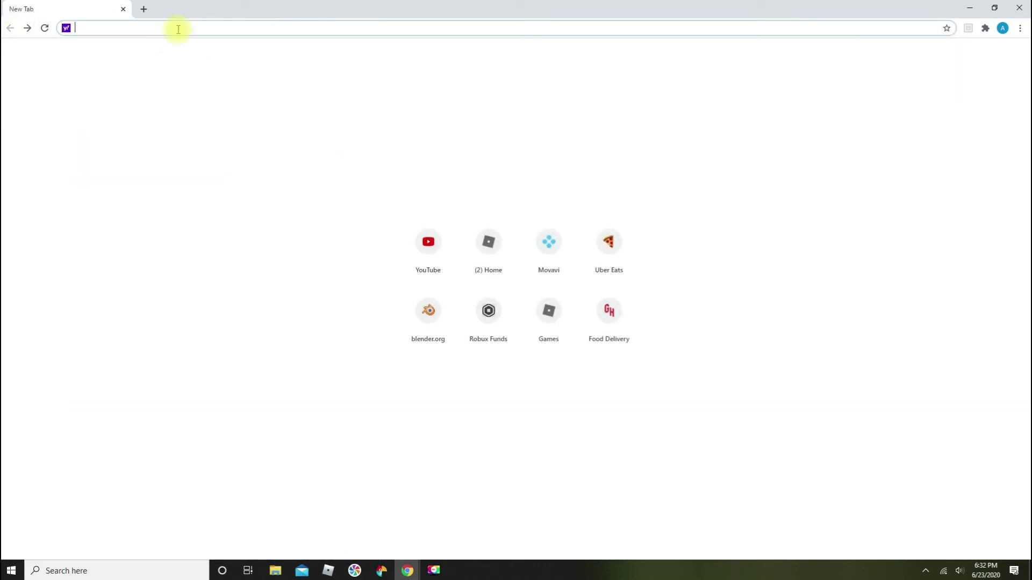
text(ae)
click(177, 88)
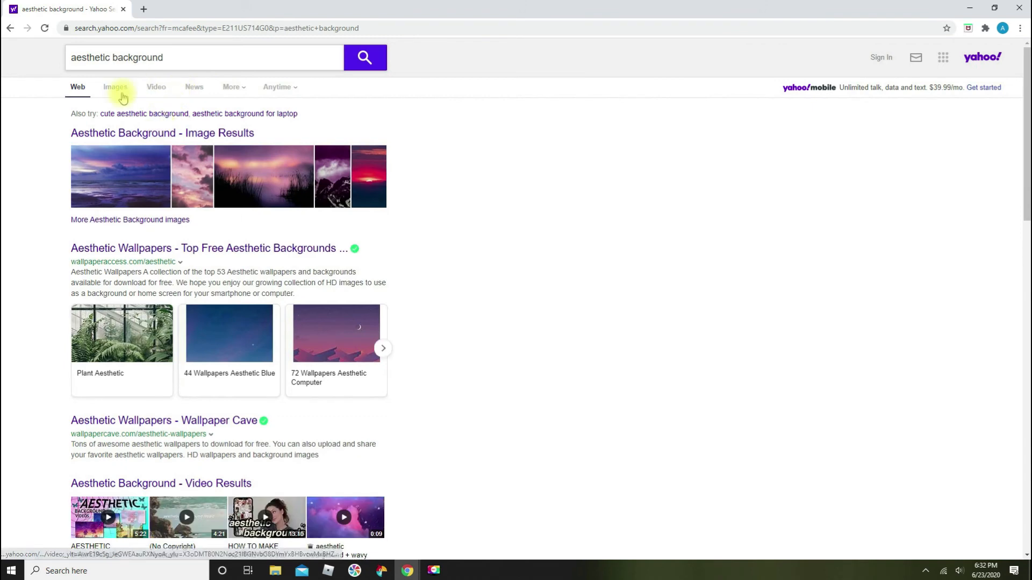
click(118, 90)
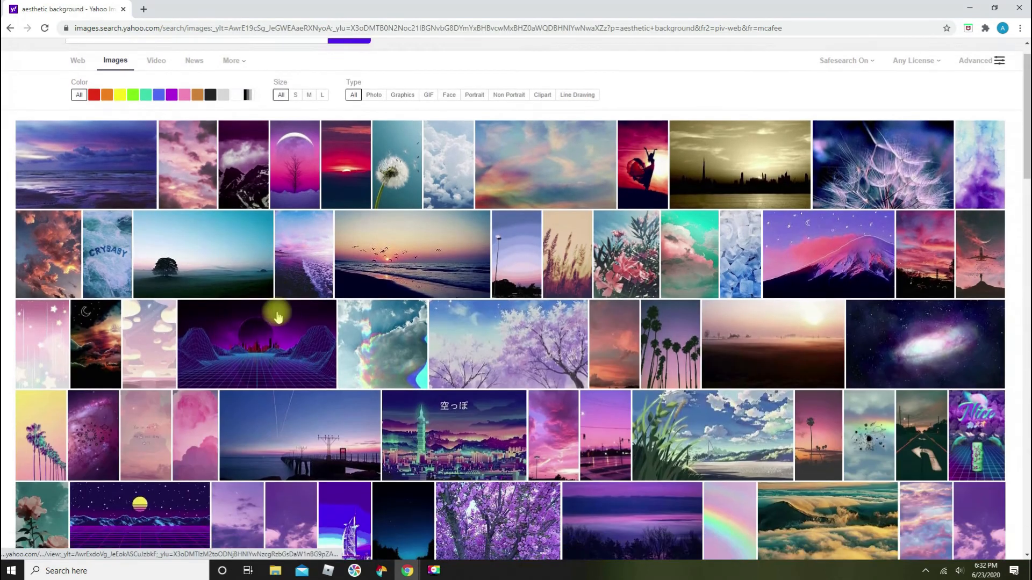
Find the pastel pink-and-purple cloud image from picsart.com in the results, open its preview and copy the image.
scroll(149, 393, down, 1)
scroll(149, 393, down, 6)
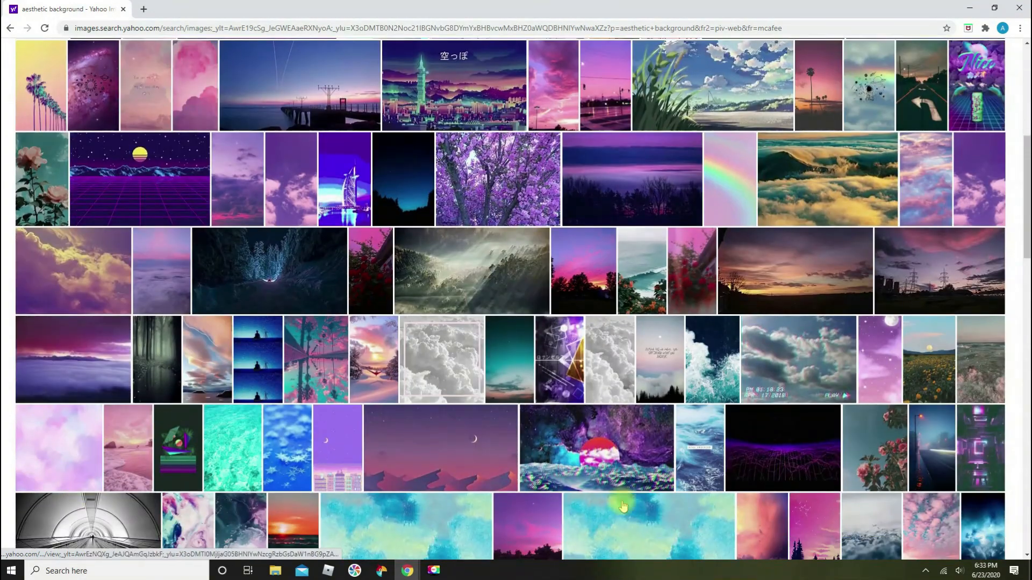
scroll(515, 476, down, 2)
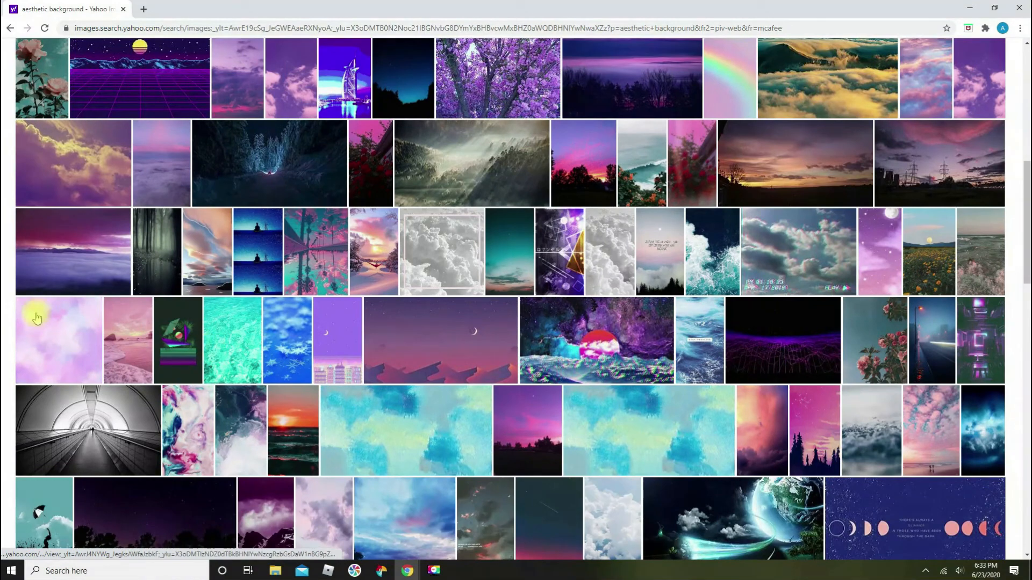
click(63, 348)
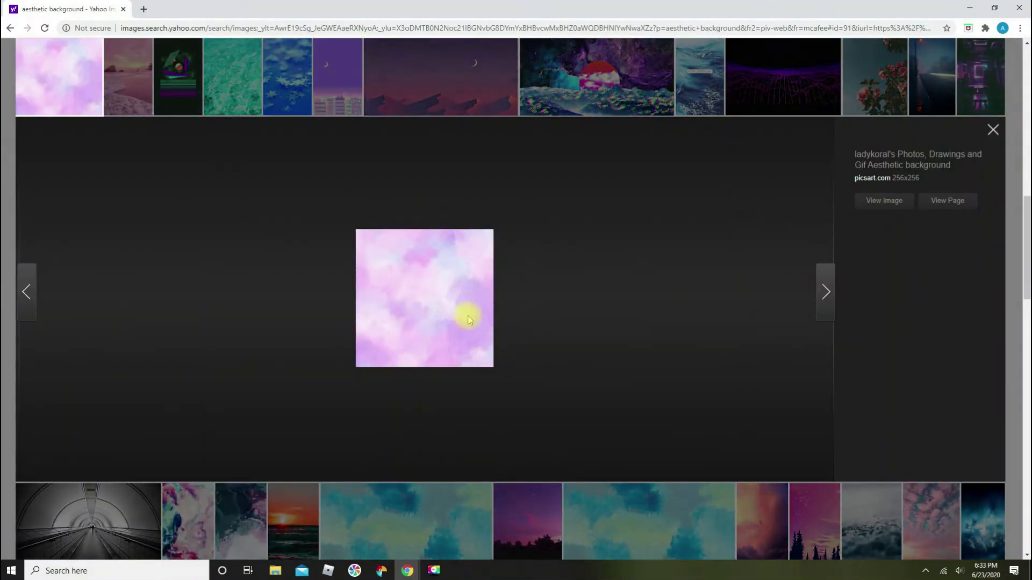
right_click(437, 299)
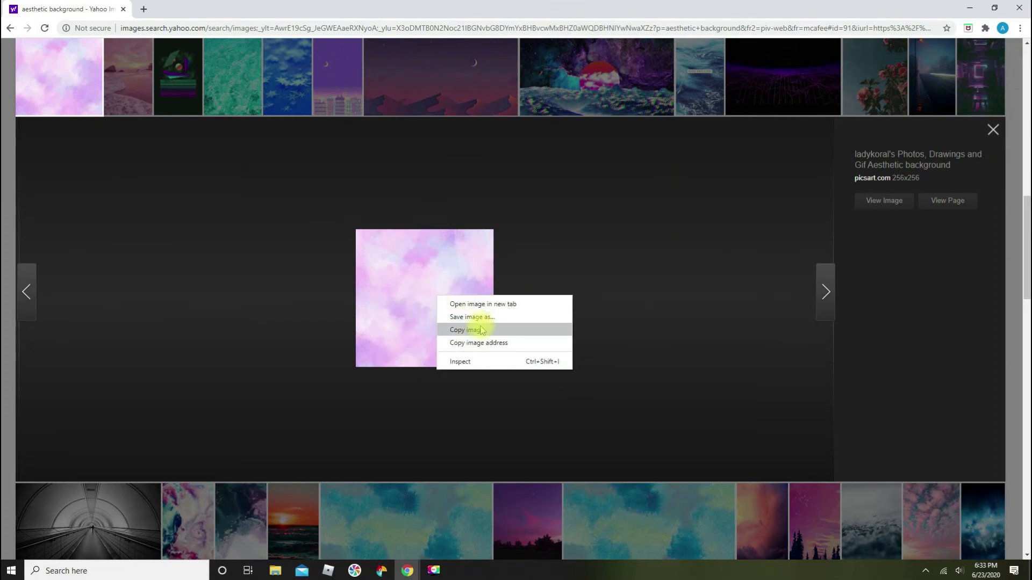
click(460, 329)
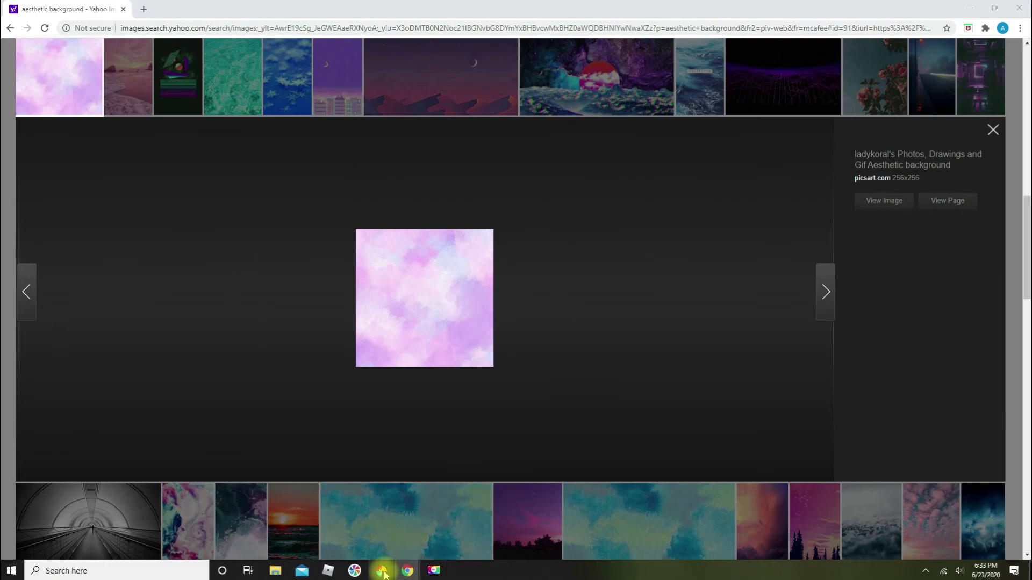
Switch to Movavi Photo Editor and paste the copied pastel cloud image as the picture to edit.
click(383, 572)
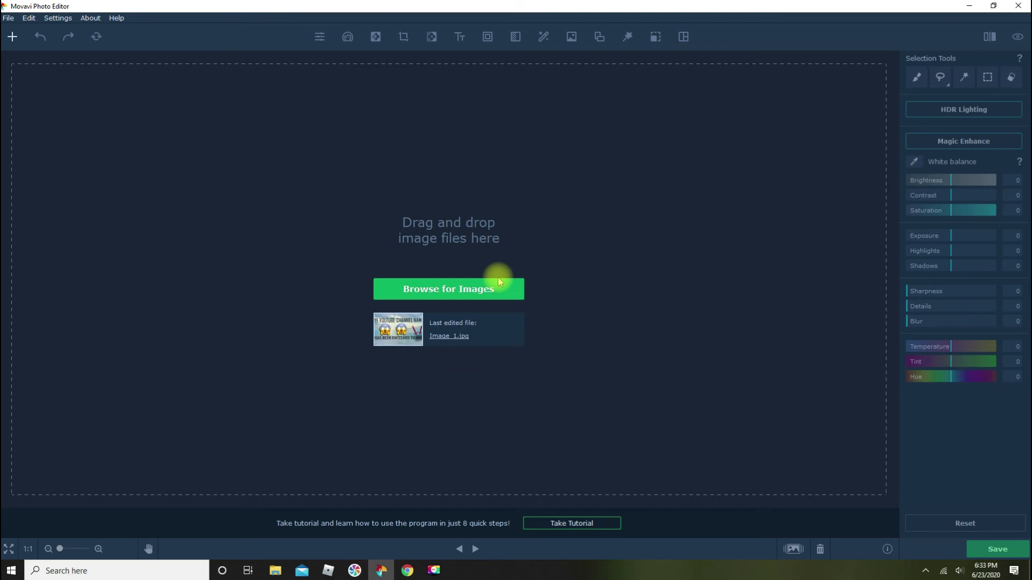
click(500, 282)
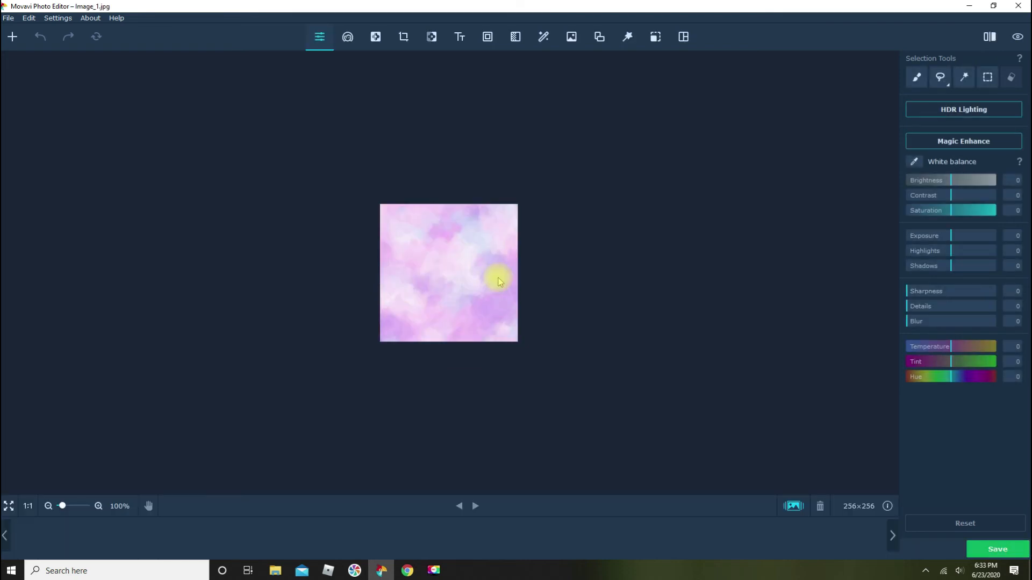
scroll(499, 281, up, 4)
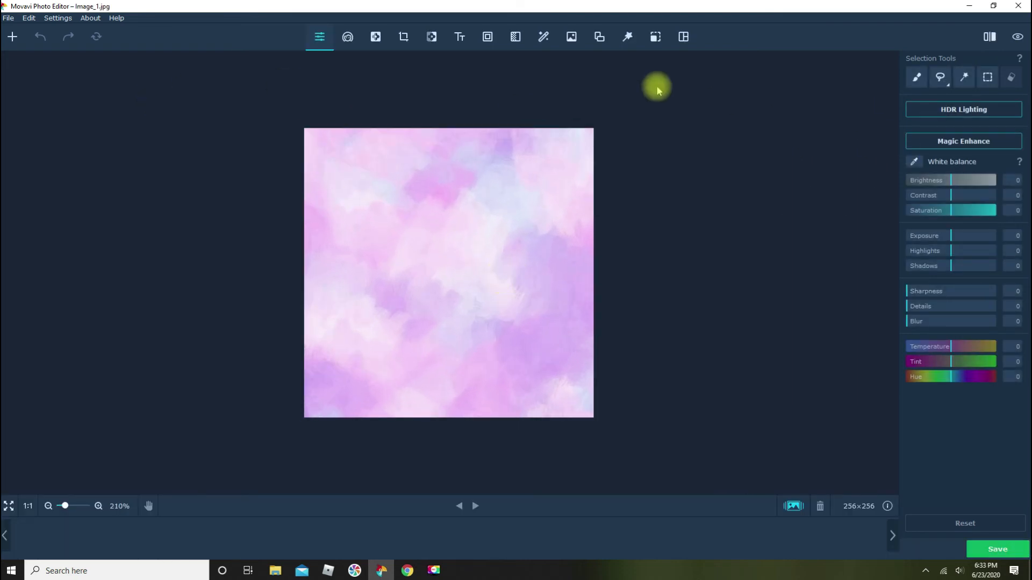
Insert the rendered avatar picture "untitled" from the Documents folder onto the pastel cloud background.
click(571, 38)
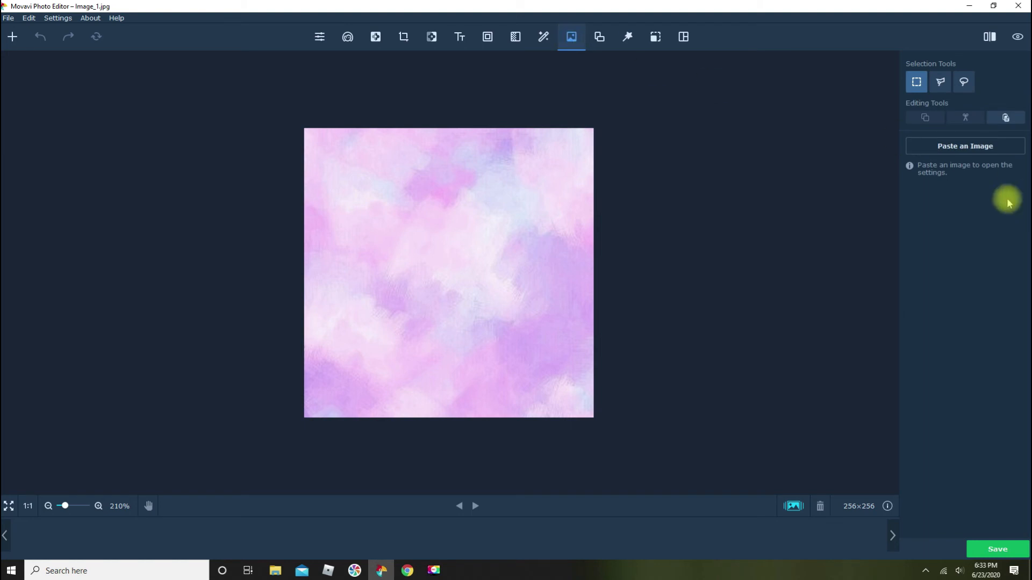
scroll(307, 155, down, 1)
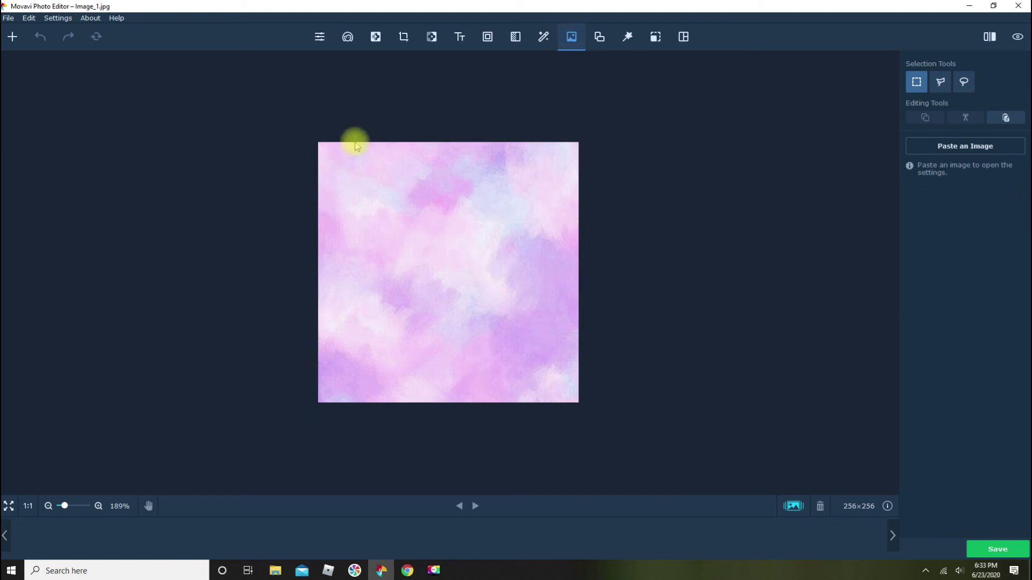
scroll(629, 302, up, 2)
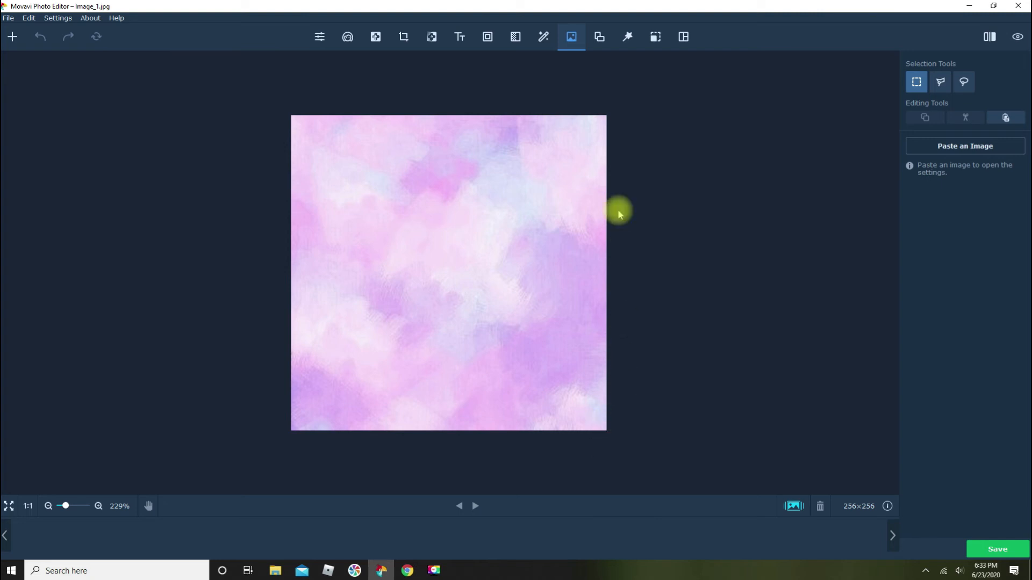
click(965, 147)
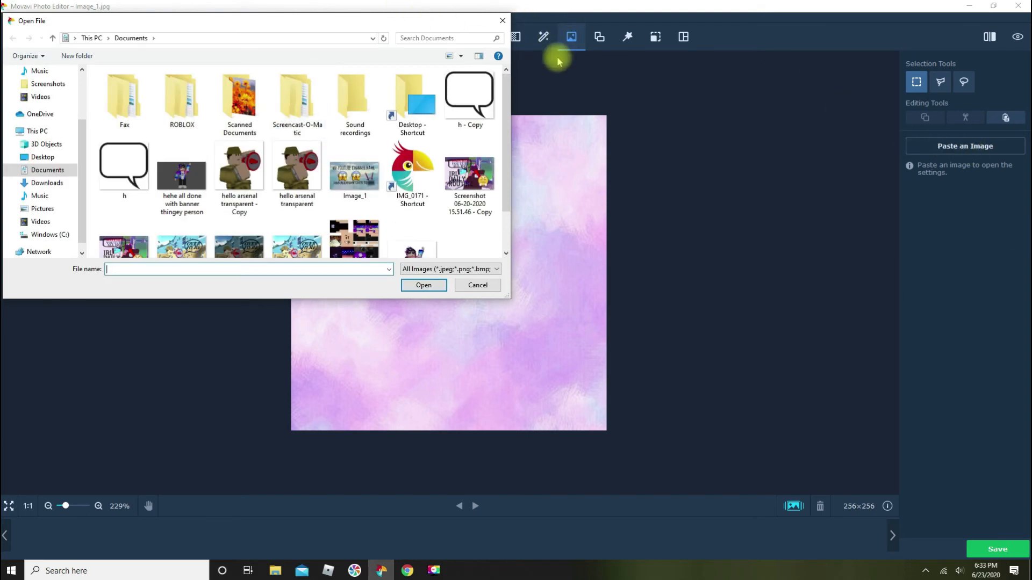
scroll(45, 142, down, 1)
scroll(304, 188, down, 1)
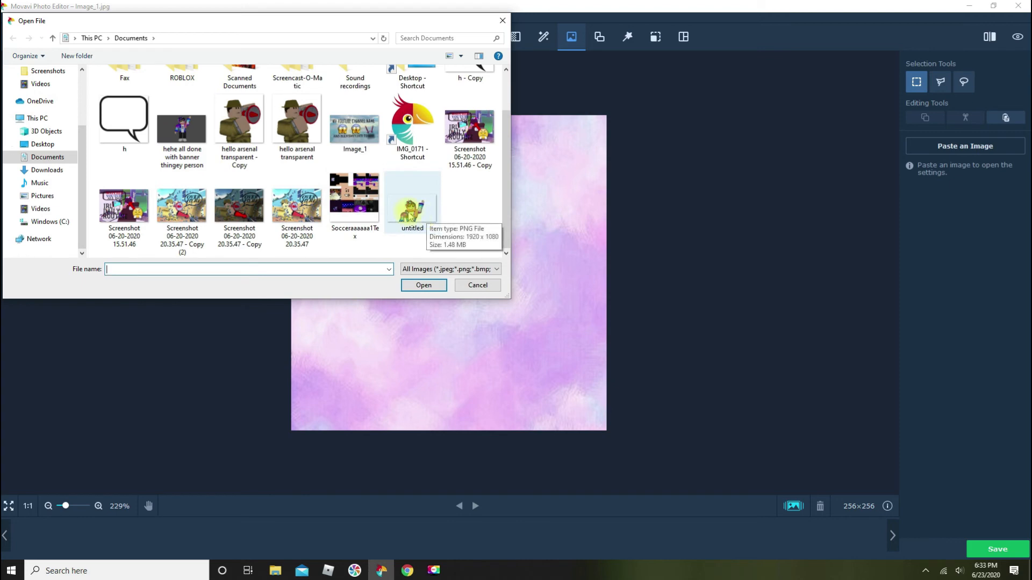
scroll(428, 220, up, 1)
scroll(38, 88, up, 3)
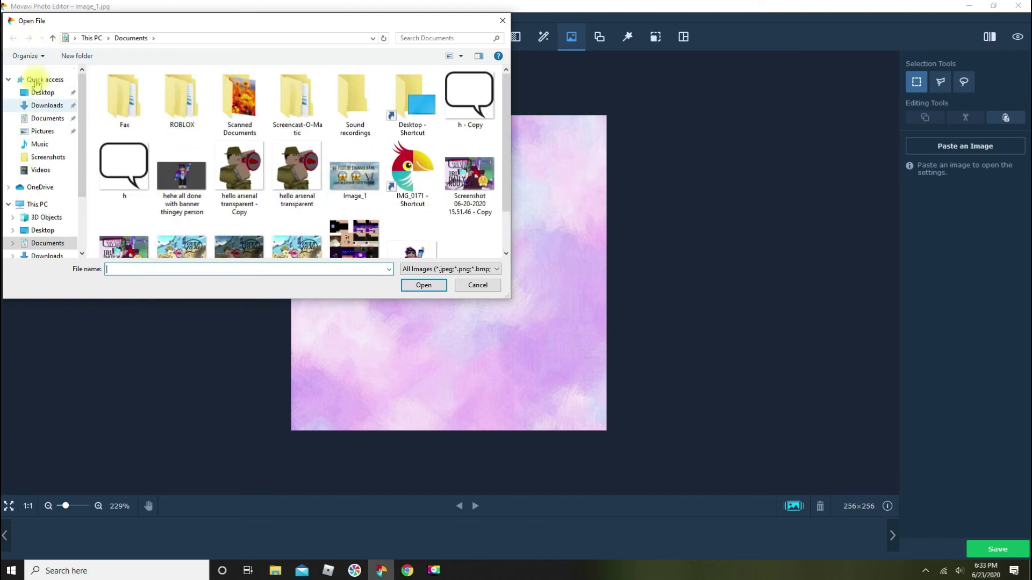
click(39, 81)
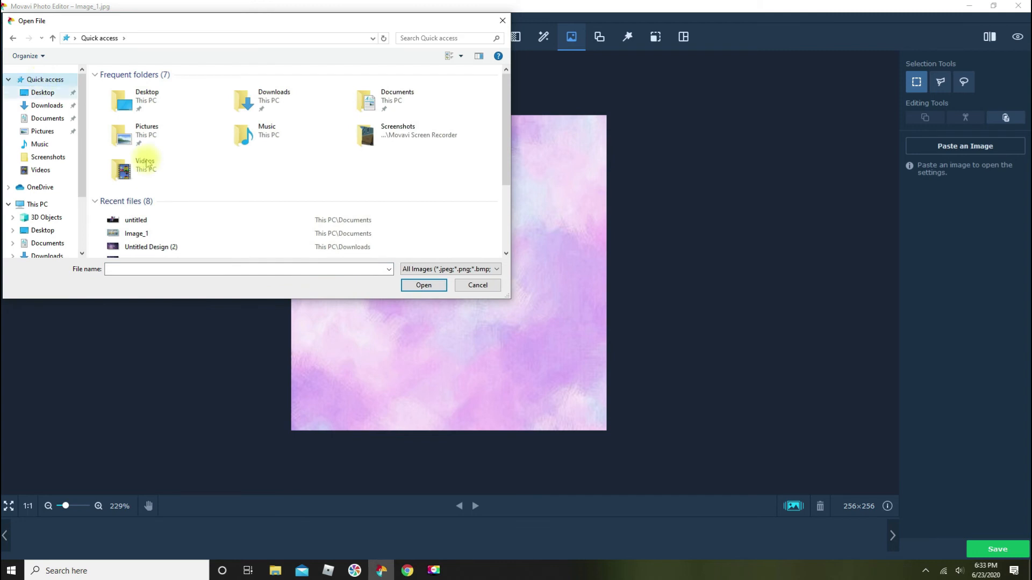
scroll(218, 217, down, 1)
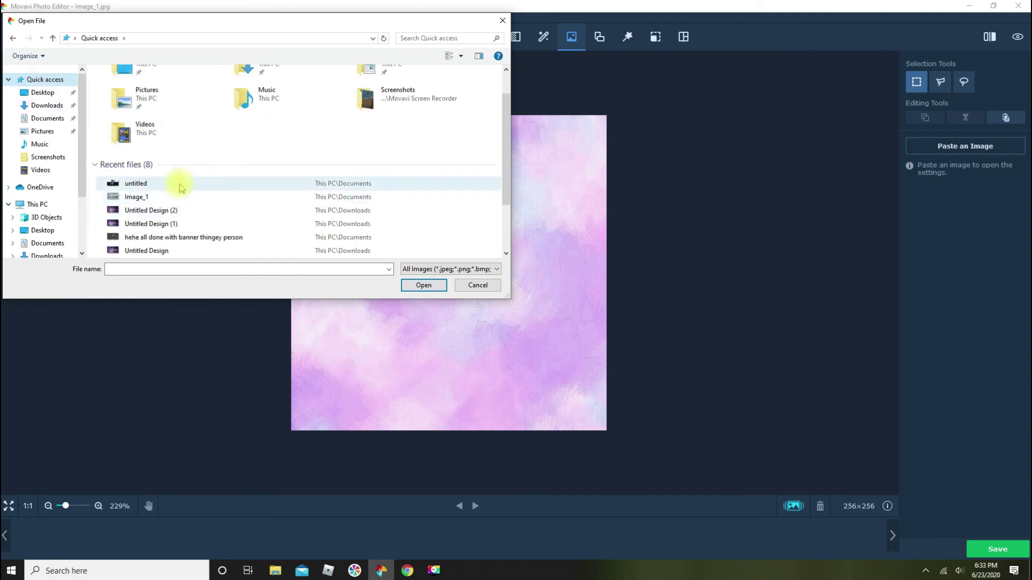
click(56, 120)
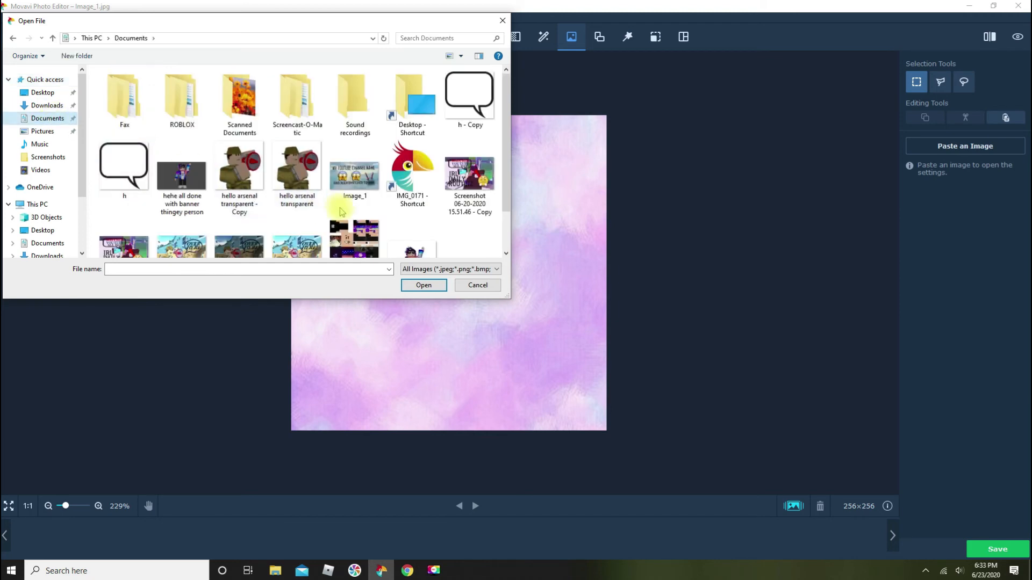
scroll(376, 215, down, 1)
double_click(401, 210)
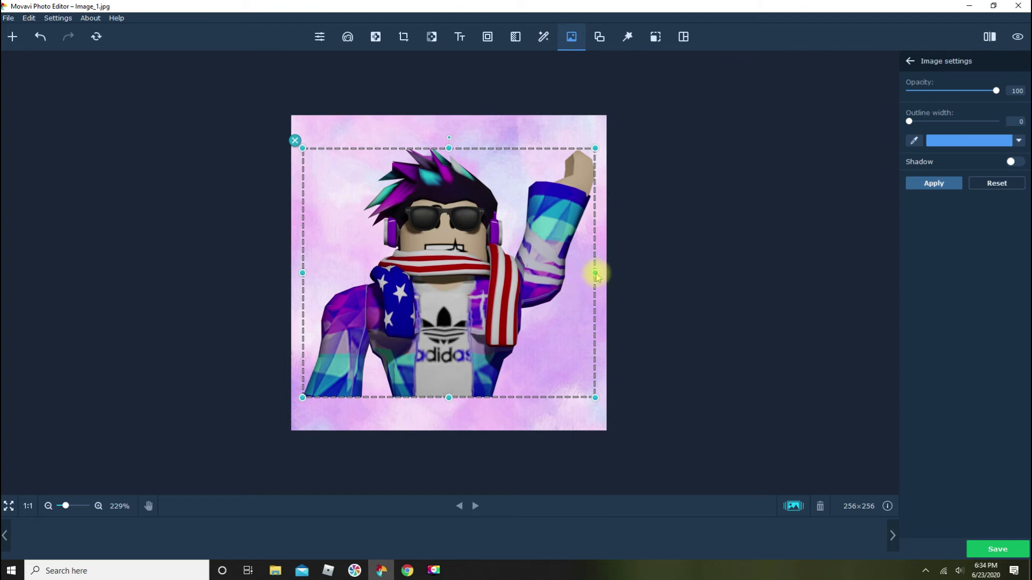
Resize and move the avatar so it spans most of the background's width and rests on its lower edge.
drag(595, 273, 527, 288)
drag(527, 401, 453, 318)
drag(372, 213, 453, 322)
drag(460, 260, 460, 148)
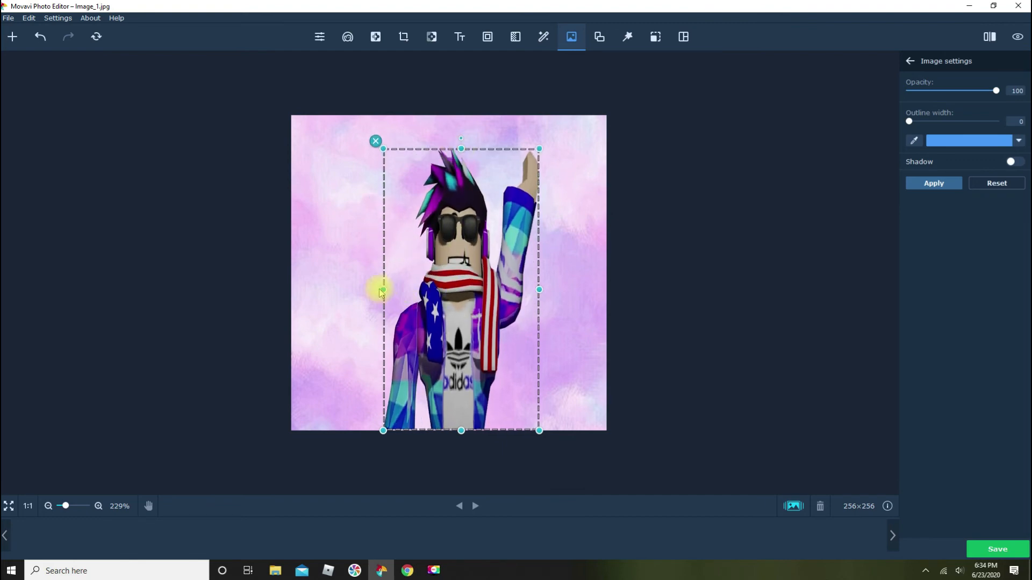
drag(383, 290, 307, 290)
drag(540, 289, 586, 288)
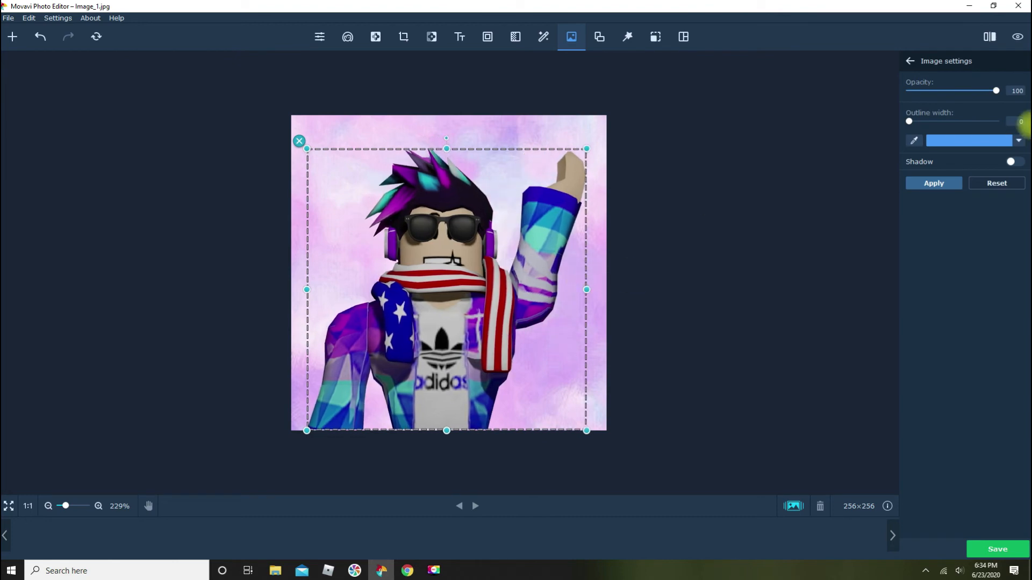
Keep the avatar's shadow off, widen it slightly, shift it toward the background's right edge and apply the insertion.
click(1013, 162)
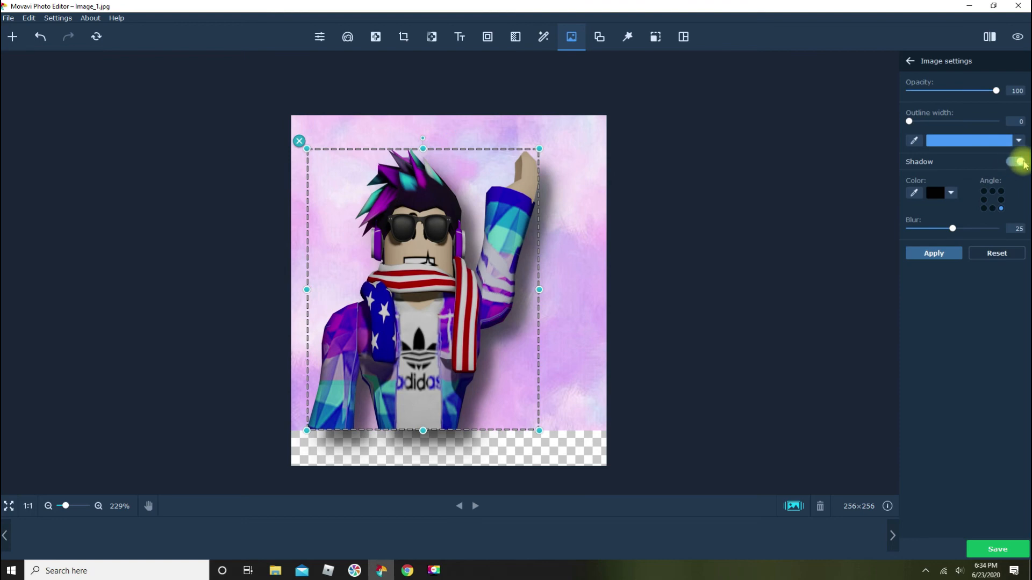
click(1023, 163)
drag(549, 293, 596, 308)
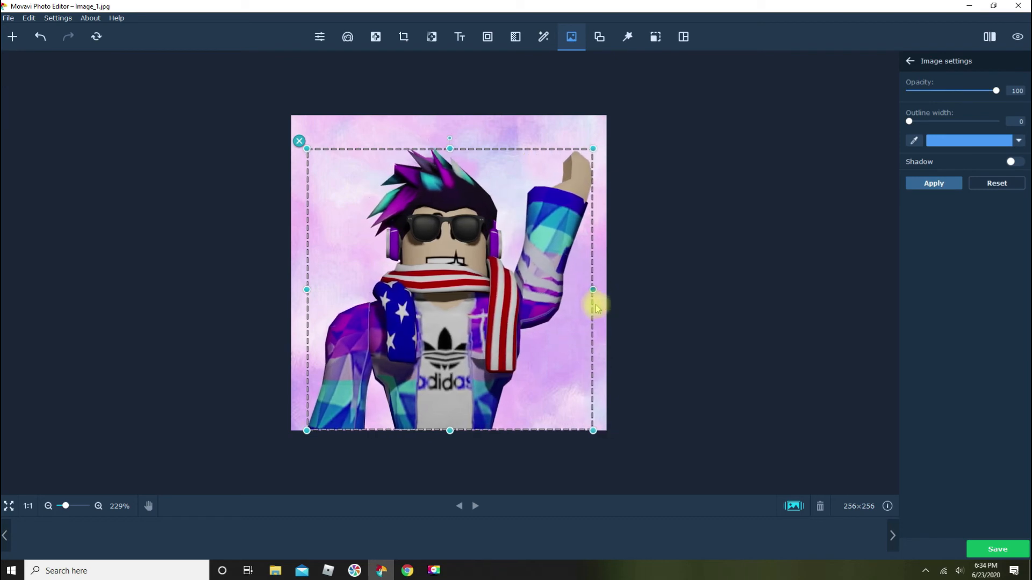
mouse_move(427, 270)
mouse_down()
mouse_move(427, 284)
mouse_move(435, 269)
mouse_up()
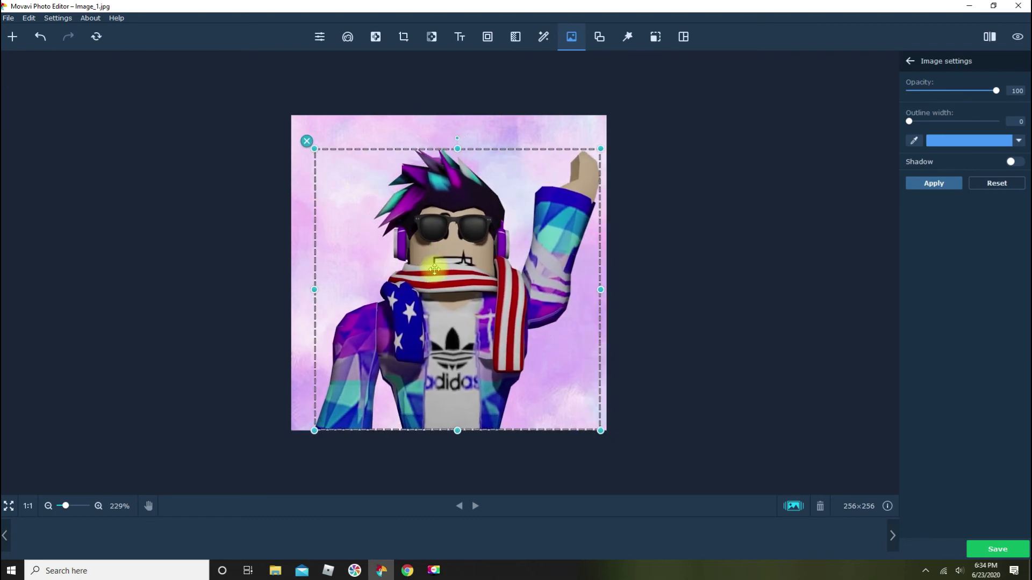
click(936, 189)
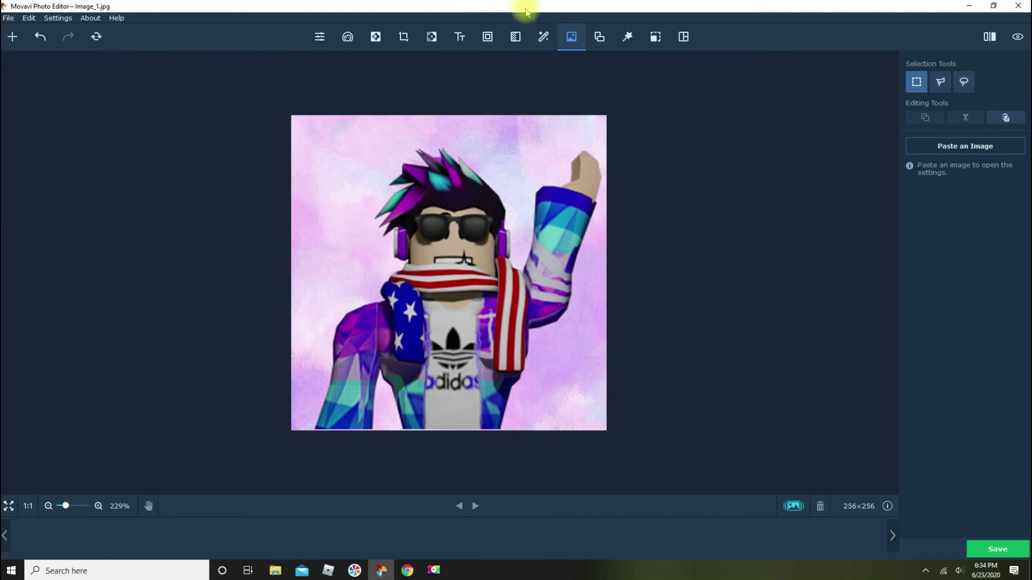
Adjust the combined picture to sharpness 38, details 26 and brightness -10.
click(318, 37)
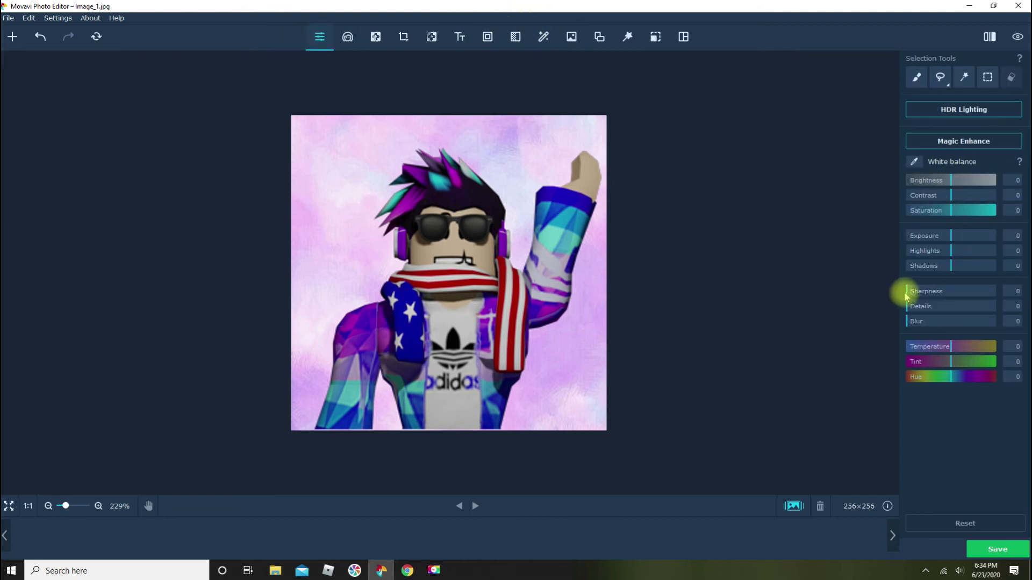
drag(912, 290, 934, 306)
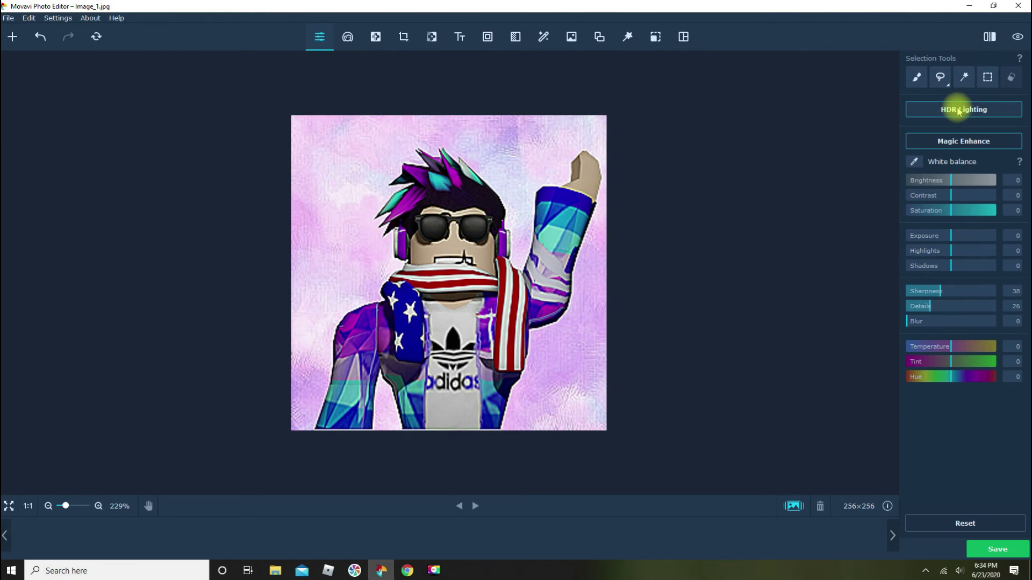
mouse_move(950, 183)
mouse_down()
mouse_move(988, 189)
mouse_move(950, 179)
mouse_up()
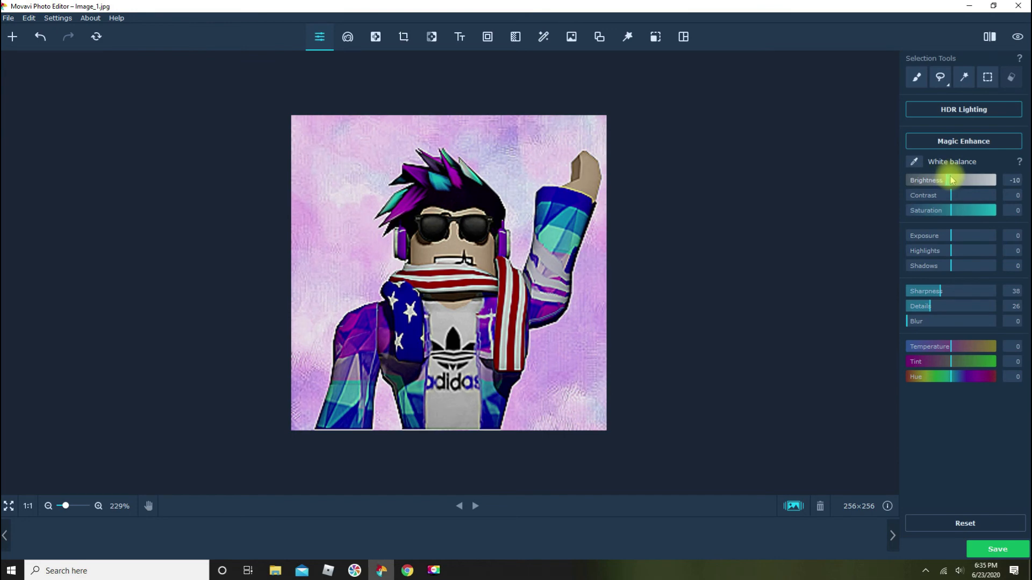
mouse_move(954, 184)
mouse_down()
mouse_move(979, 179)
mouse_move(952, 185)
mouse_up()
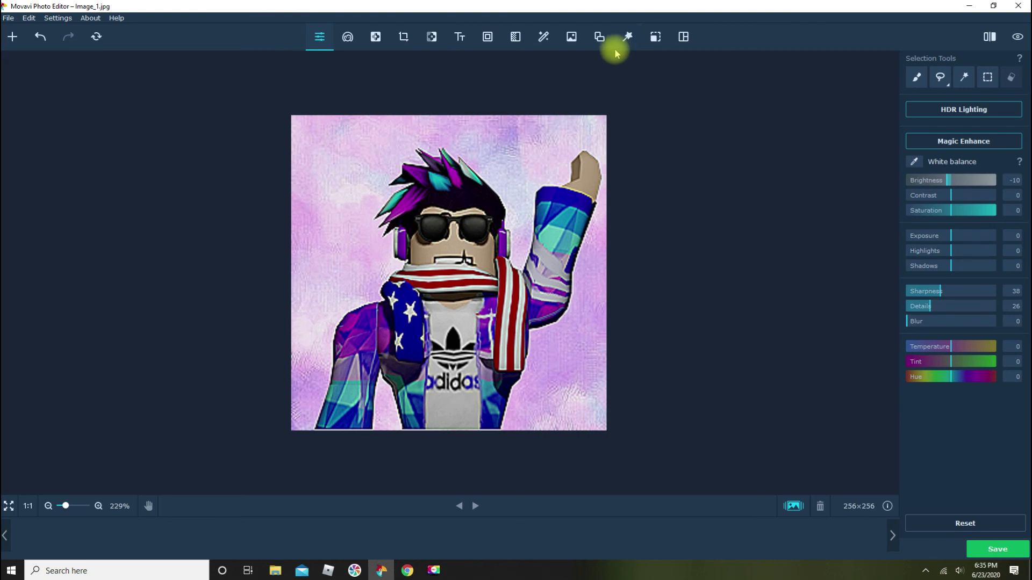
click(627, 37)
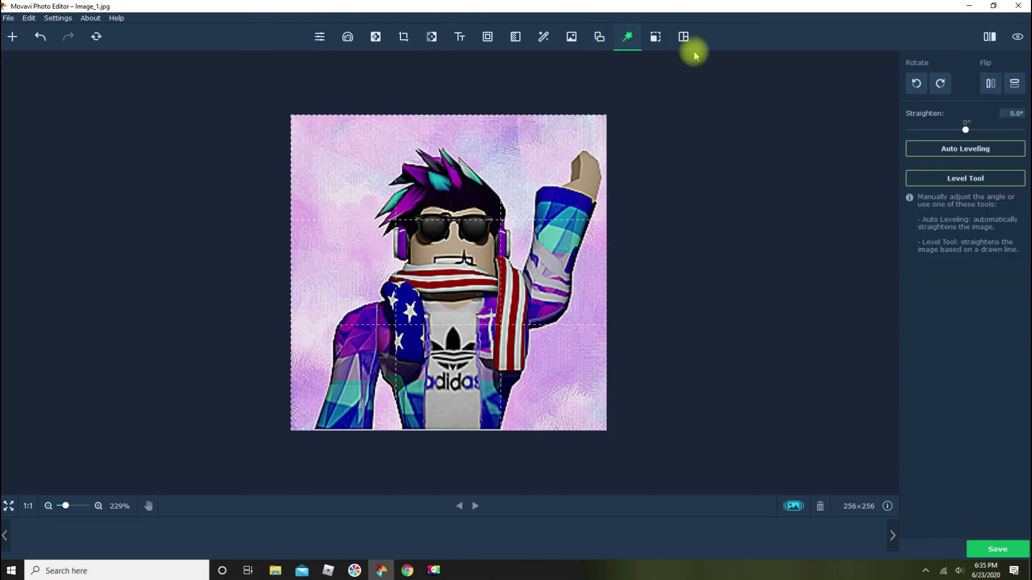
click(655, 36)
click(627, 37)
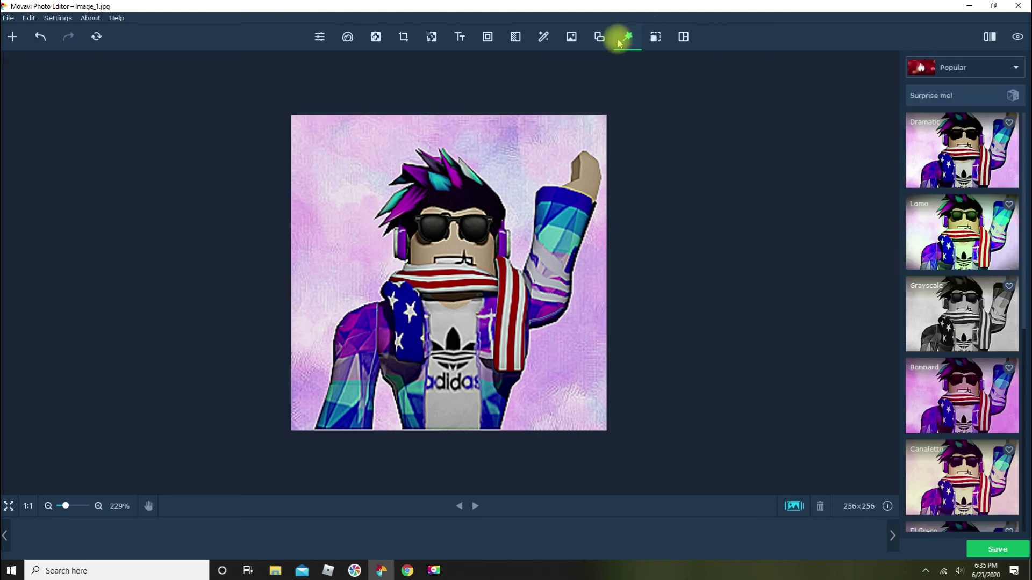
scroll(1005, 306, down, 3)
scroll(1003, 412, down, 3)
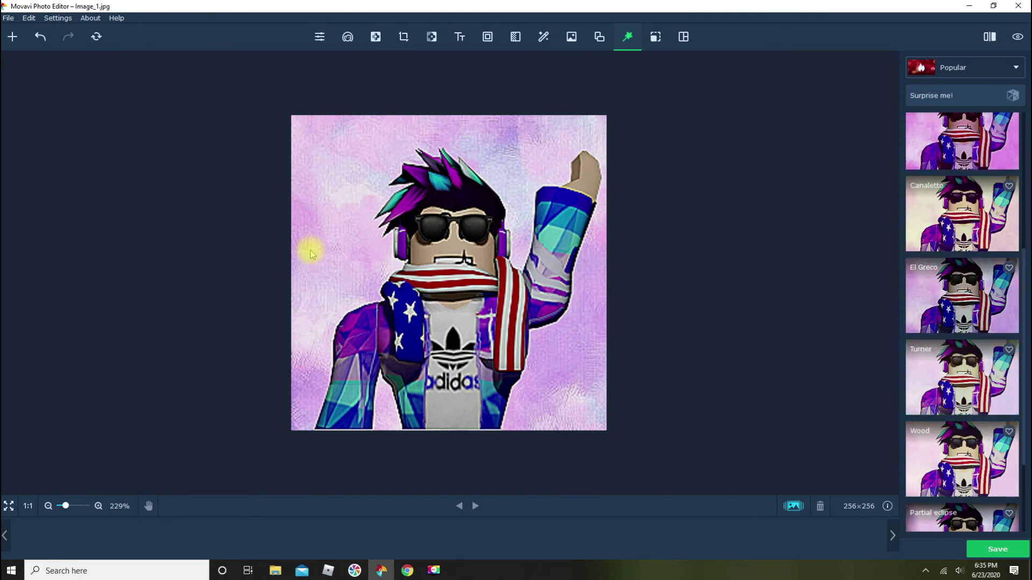
click(543, 39)
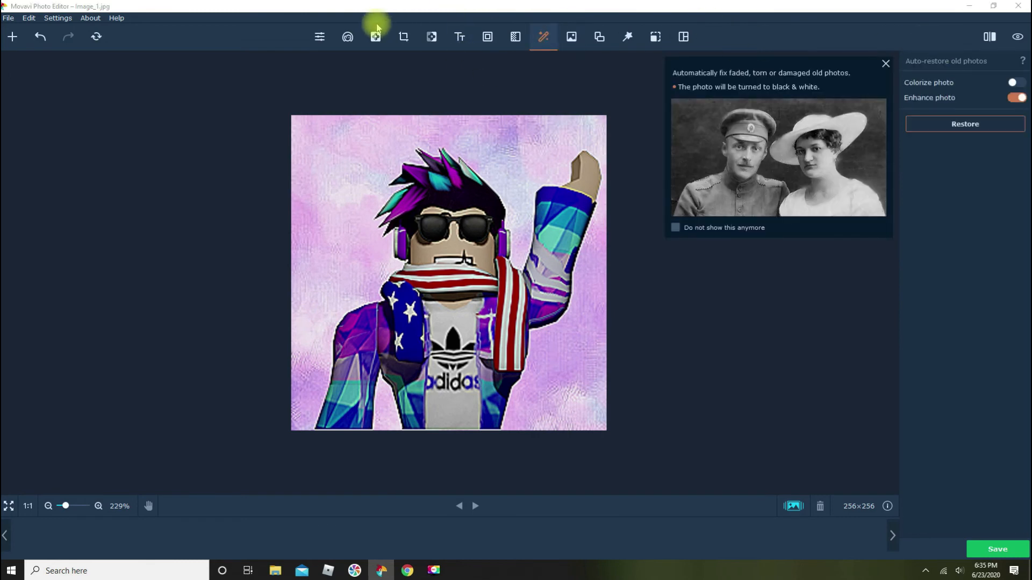
click(460, 37)
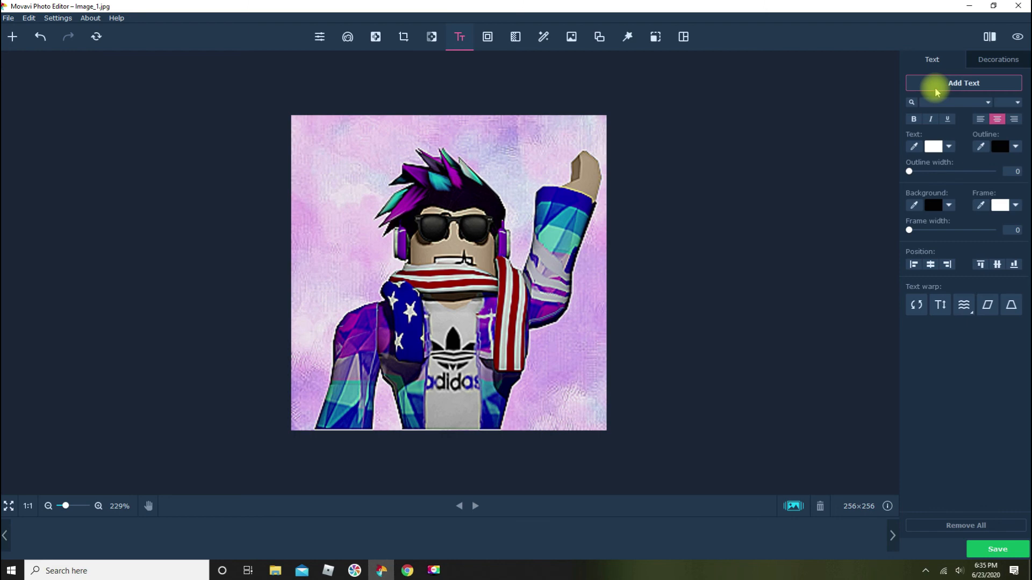
click(936, 93)
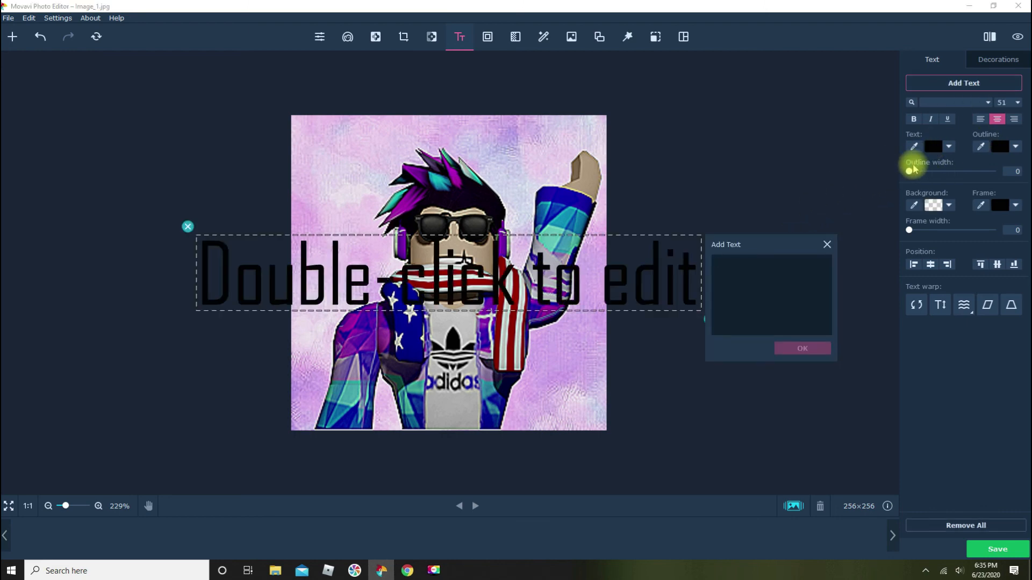
text(GFX)
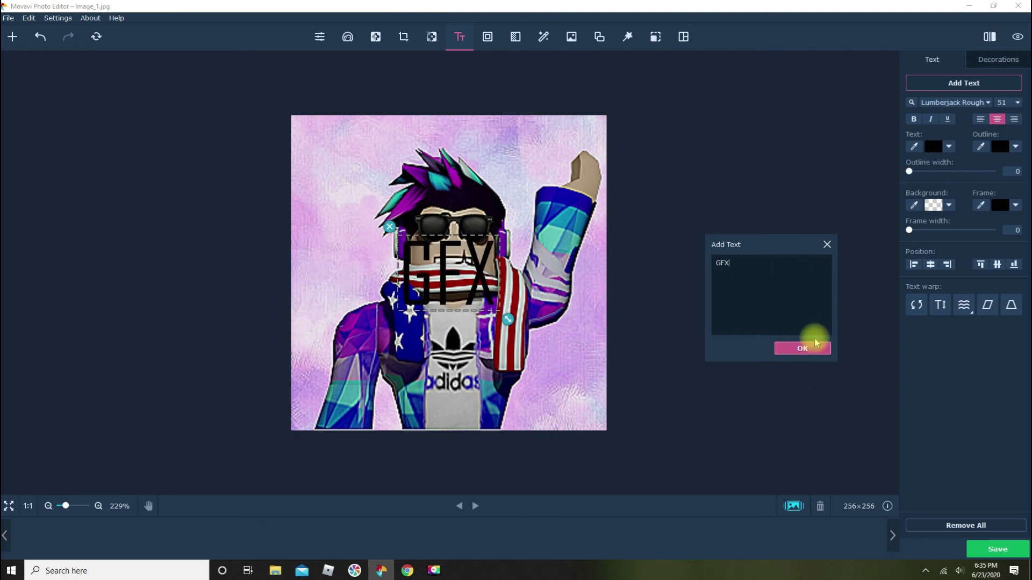
click(826, 244)
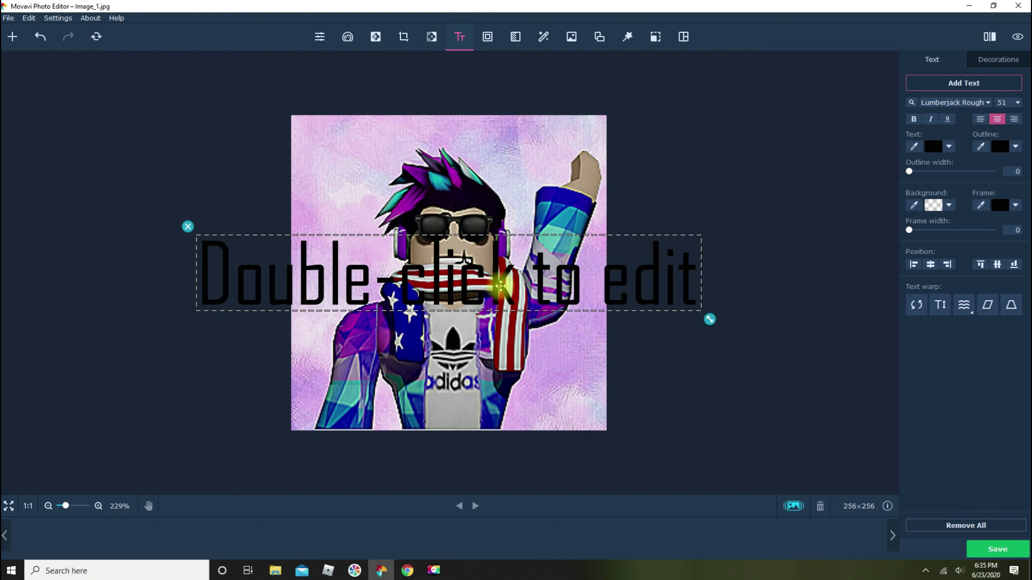
right_click(497, 283)
click(535, 318)
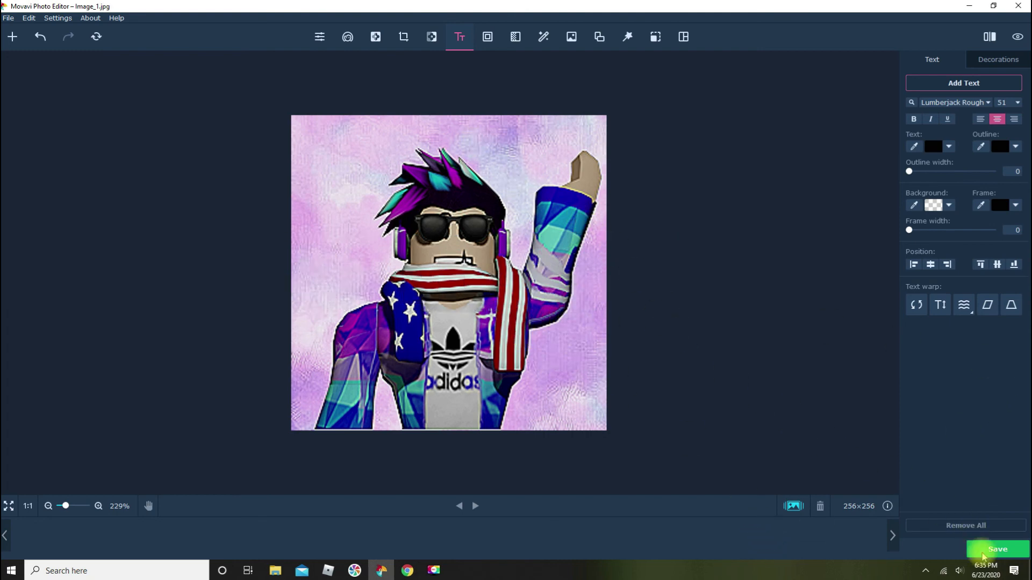
Save the picture as Image_1 in the Photo Editor Movavi folder as a JPEG at 100% quality, showing it in its folder.
click(997, 550)
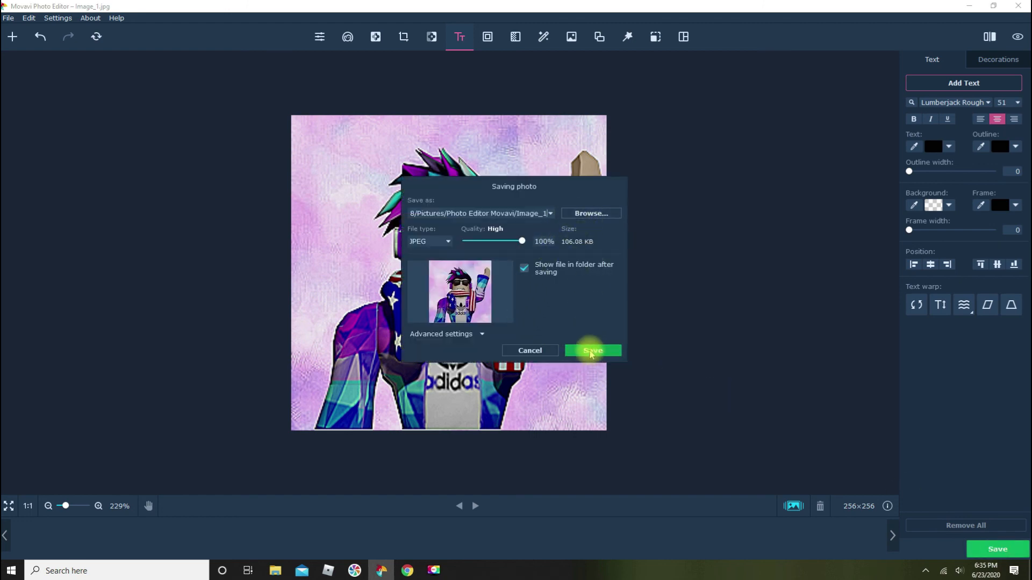
click(588, 214)
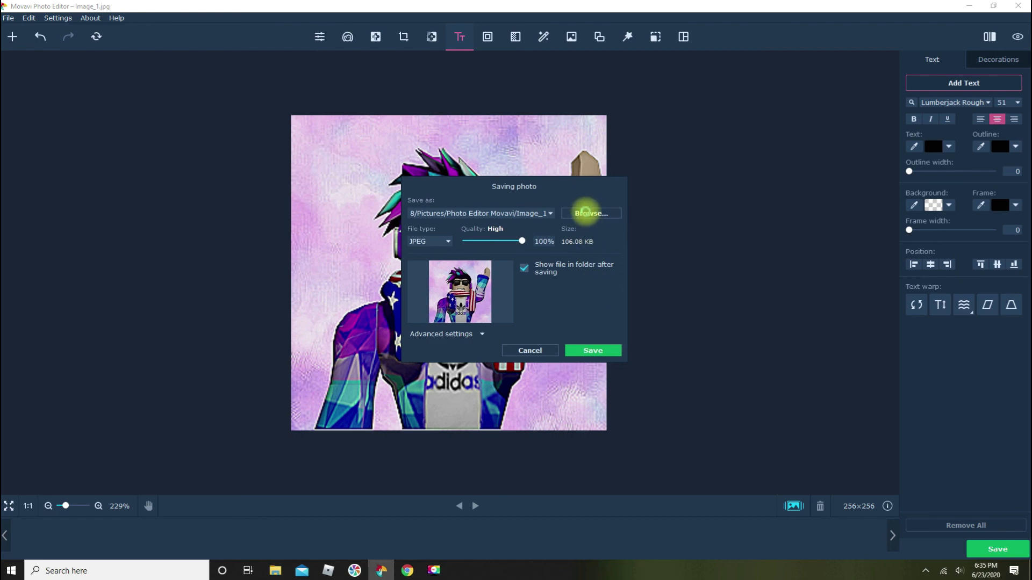
click(905, 185)
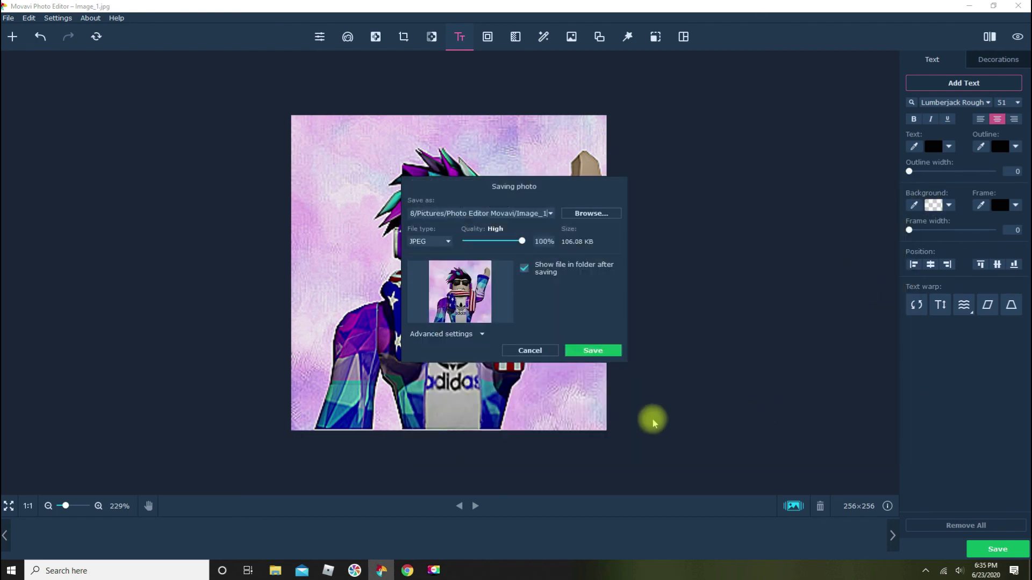
click(622, 350)
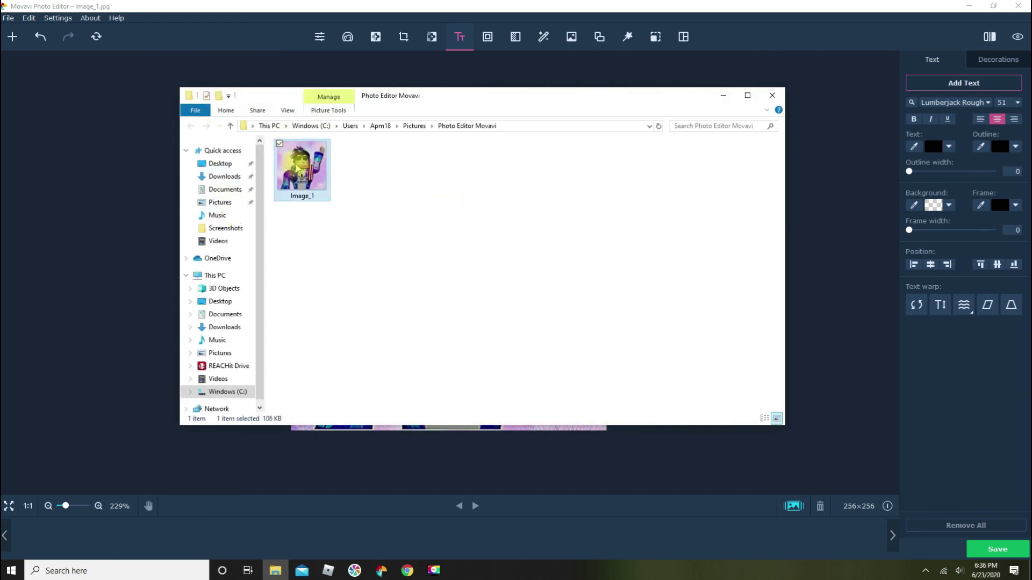
Send a copy of Image_1 to the Documents folder, replacing the file of the same name there.
right_click(297, 164)
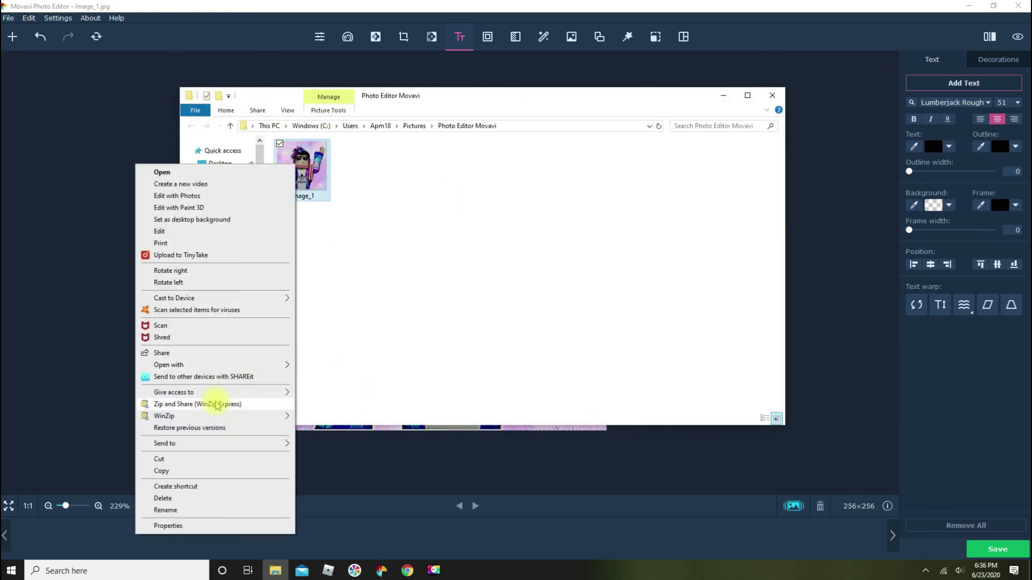
mouse_move(230, 444)
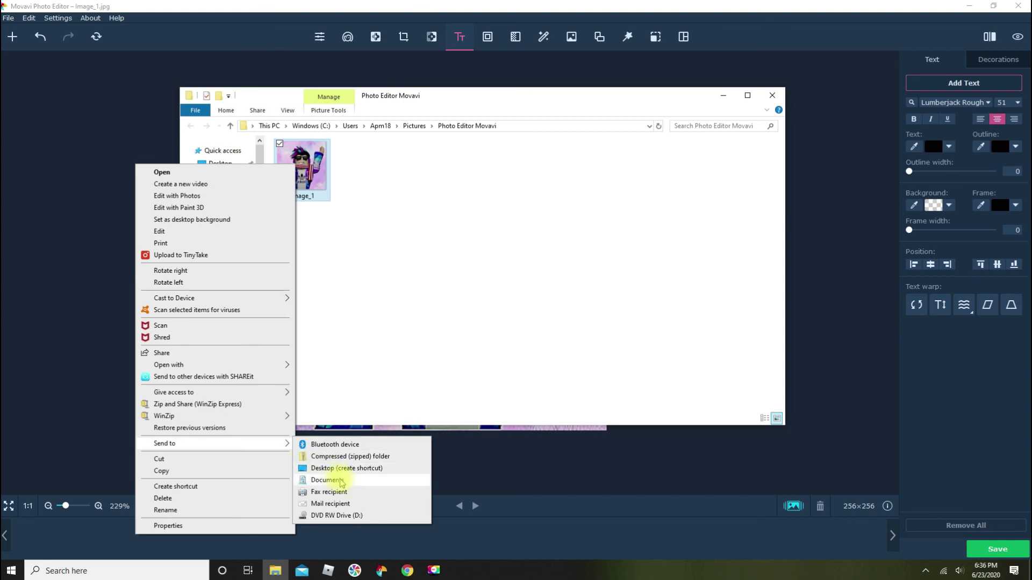
click(314, 482)
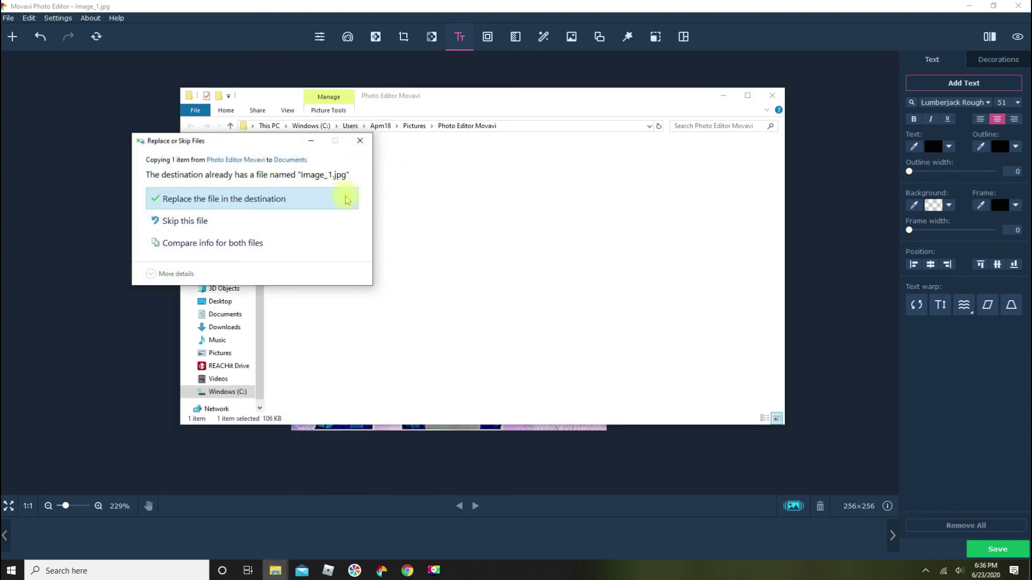
click(346, 200)
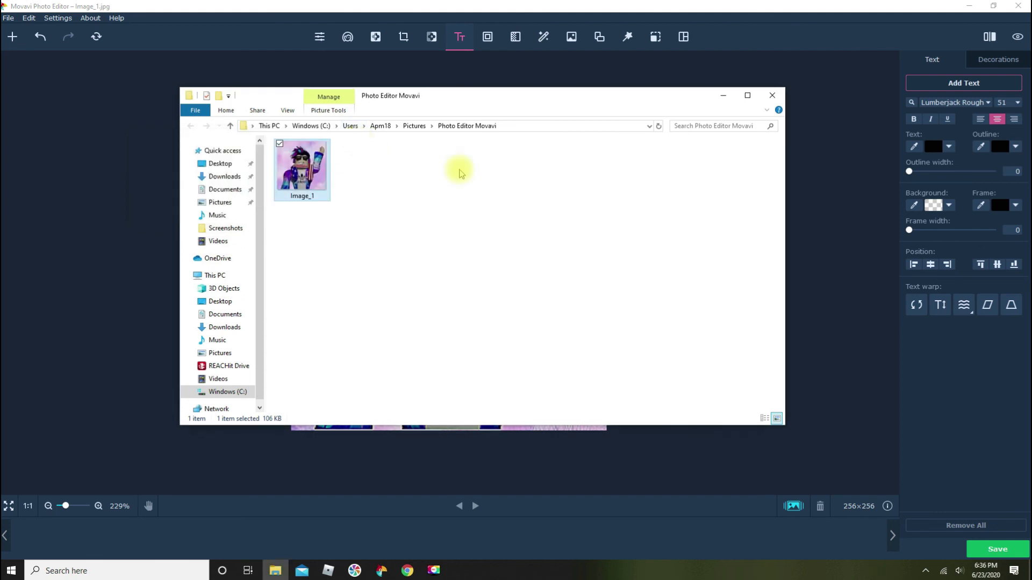
Close the Photo Editor Movavi folder window and exit Movavi Photo Editor.
click(772, 95)
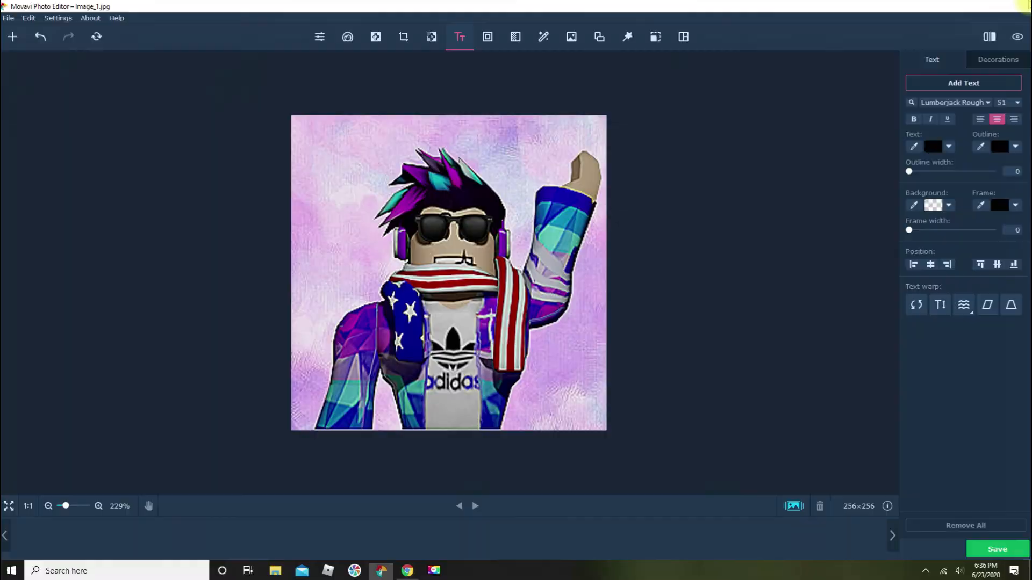
click(1021, 5)
click(1022, 6)
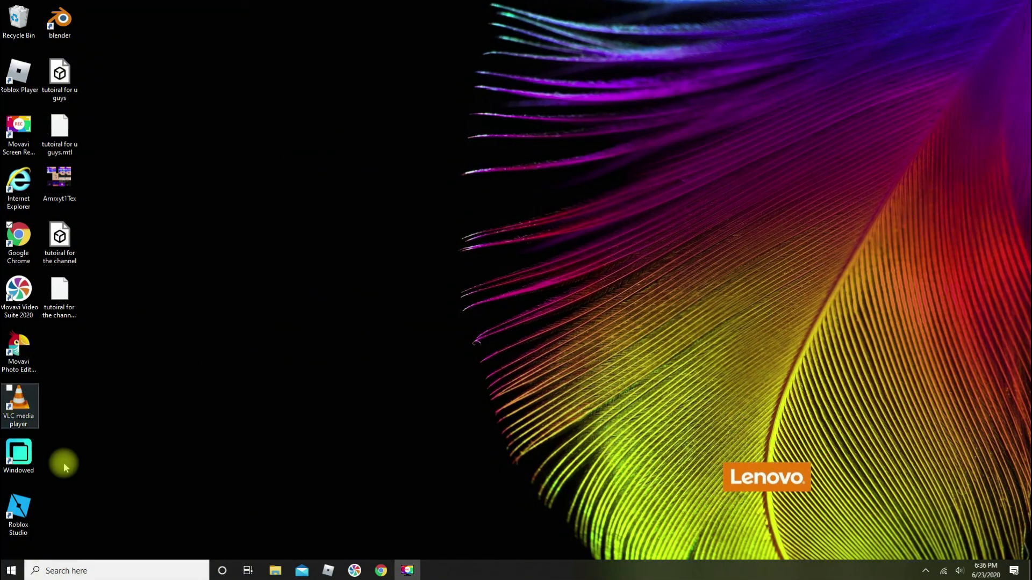
Open the Documents folder in File Explorer and look through its files for Image_1.
click(275, 572)
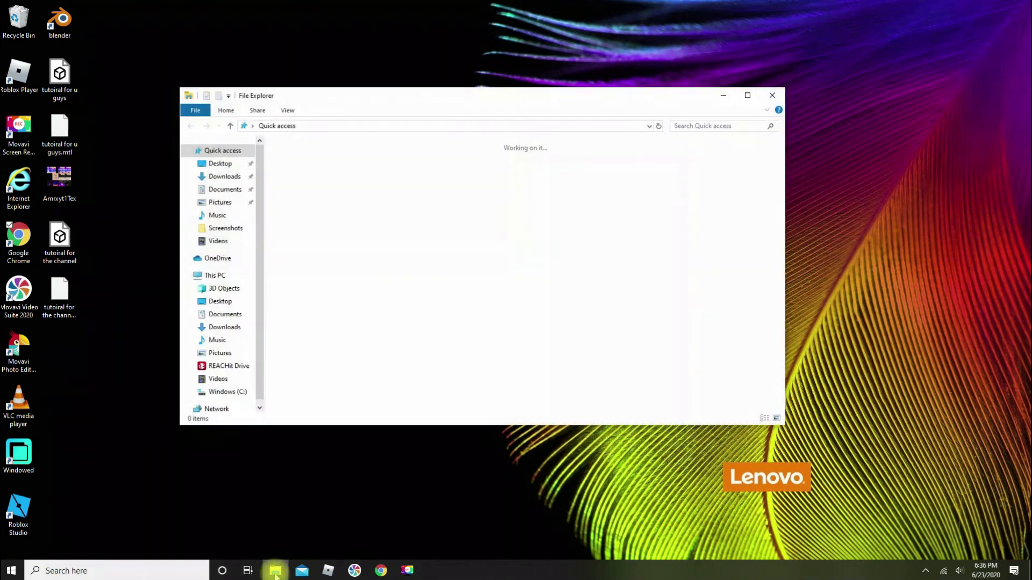
click(215, 192)
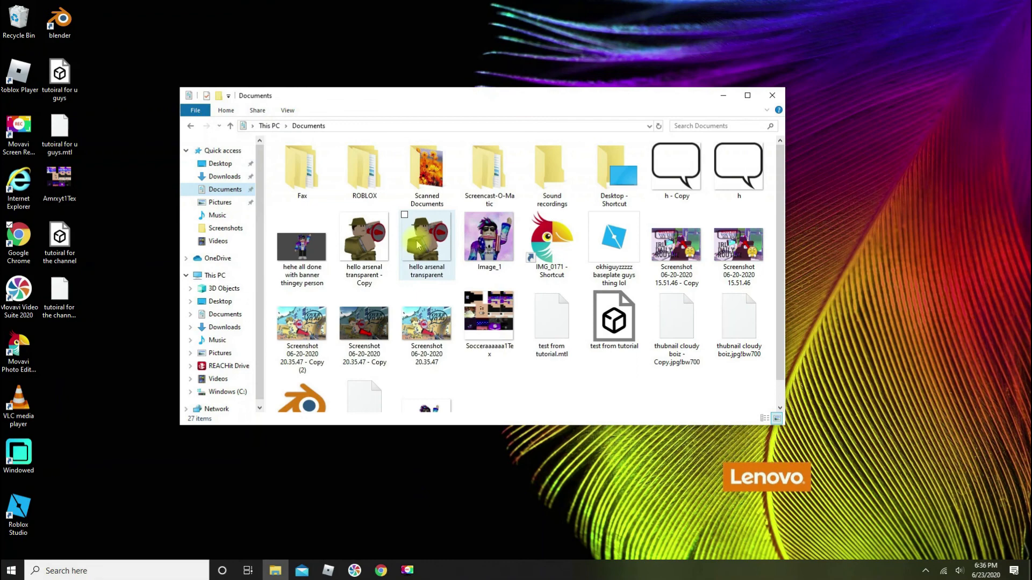
scroll(627, 329, down, 1)
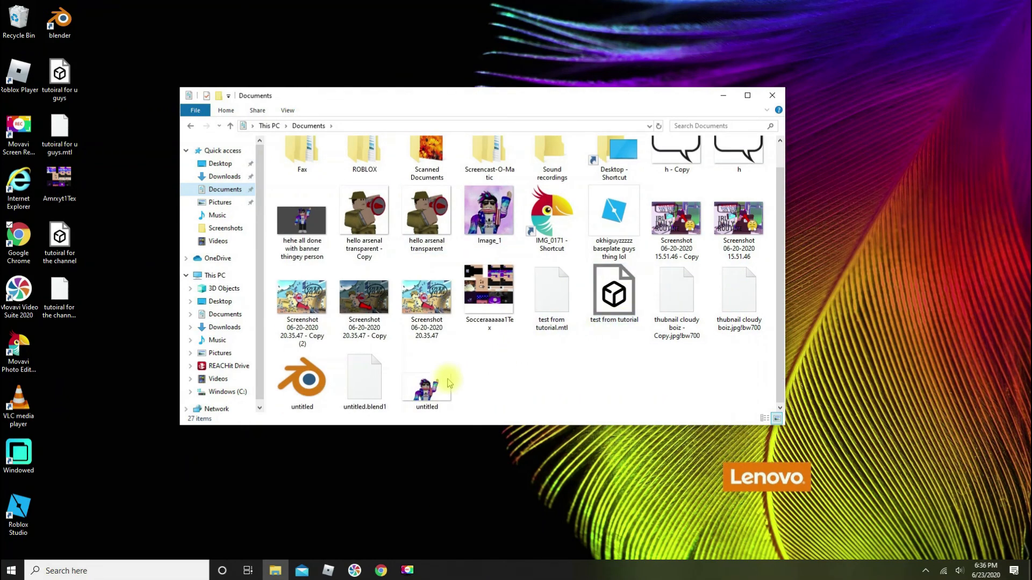
scroll(387, 339, up, 1)
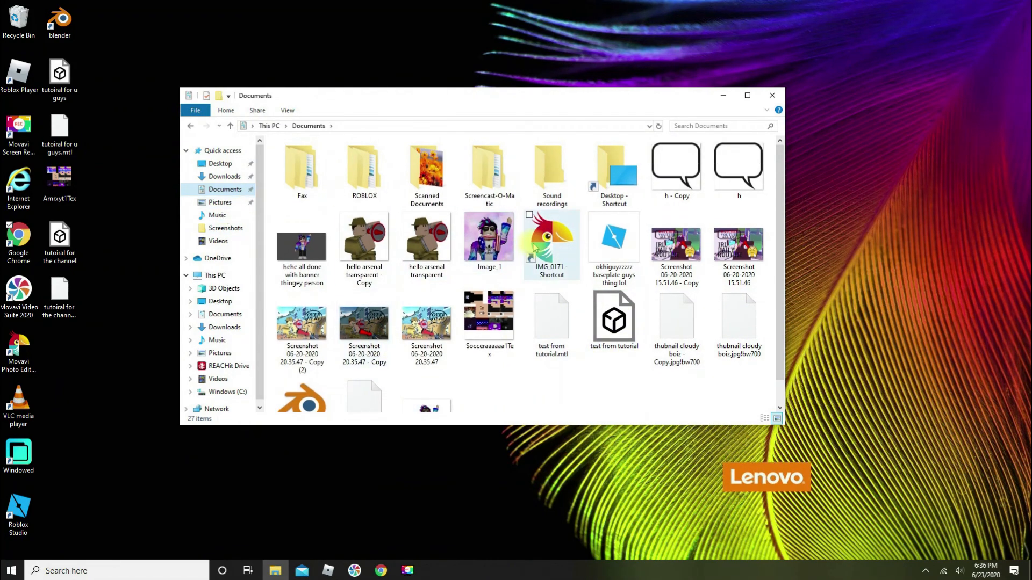
Open Image_1 from Documents in Photos and move the viewer window to the upper middle of the desktop.
click(494, 239)
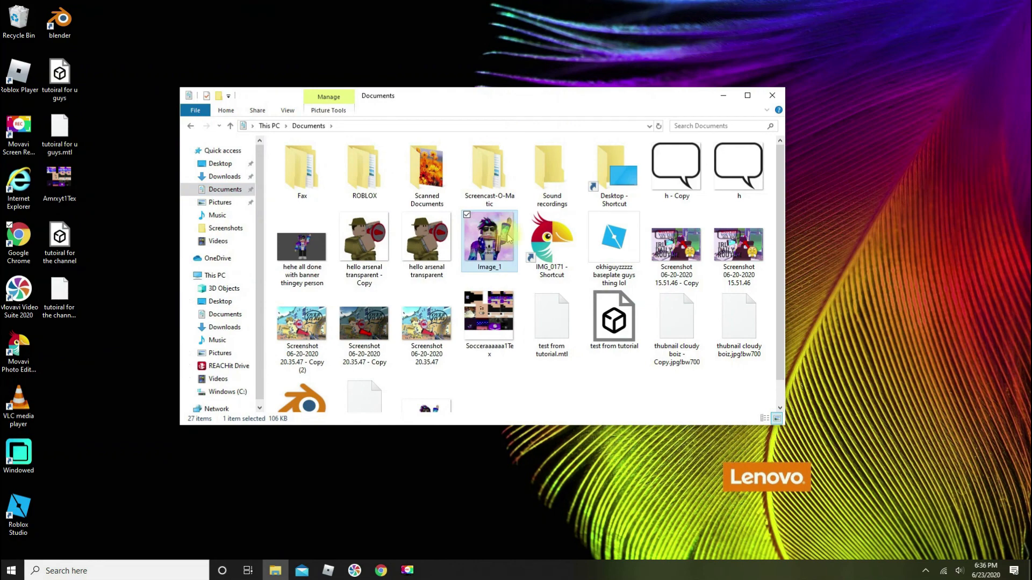
double_click(499, 240)
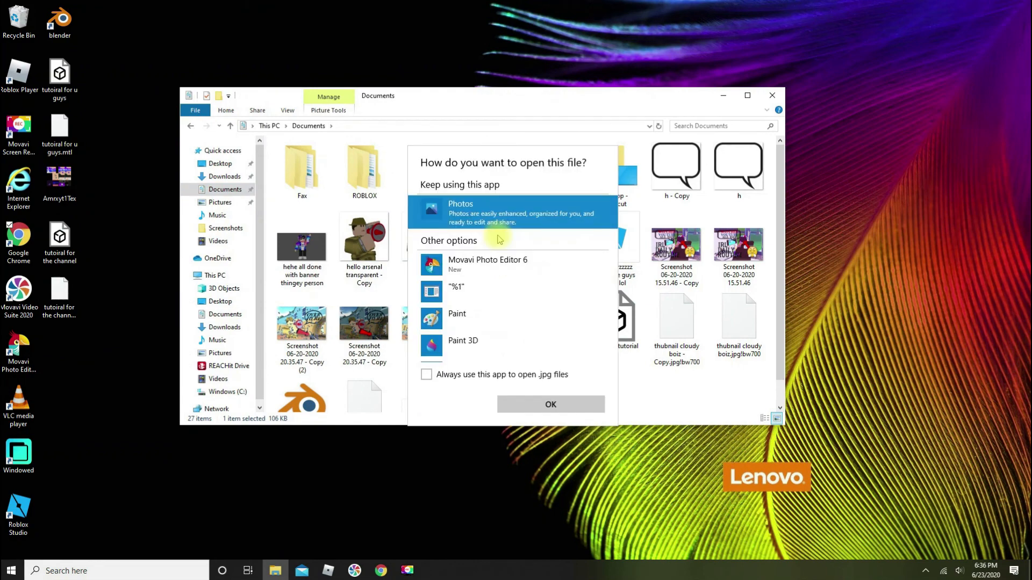
click(535, 399)
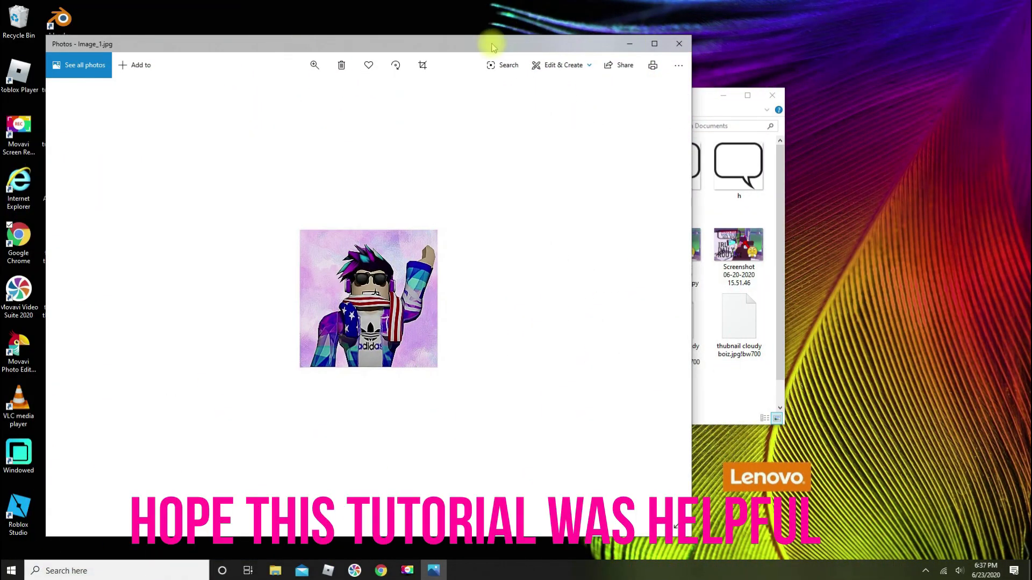
drag(491, 47, 638, 64)
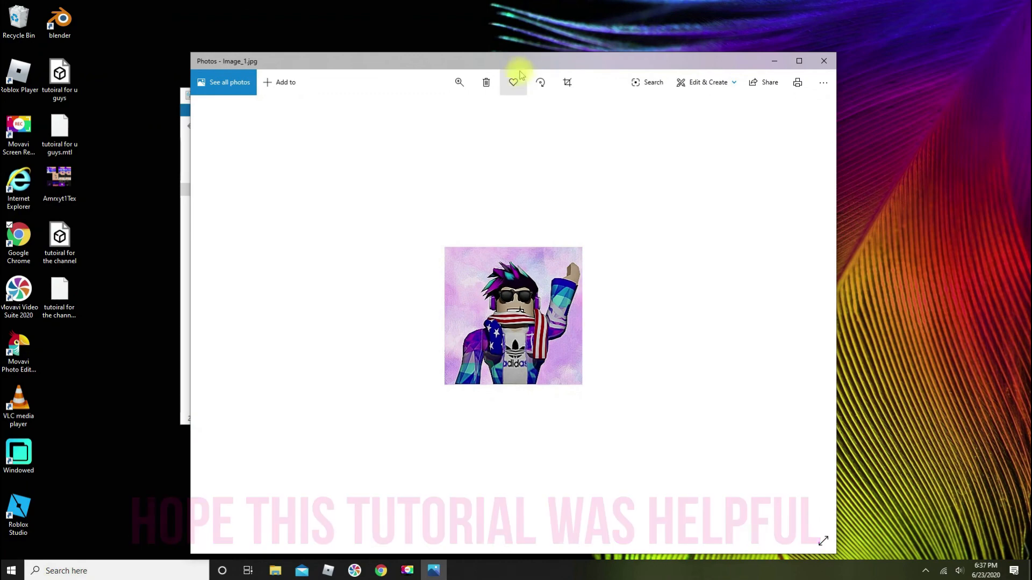
drag(517, 59, 516, 24)
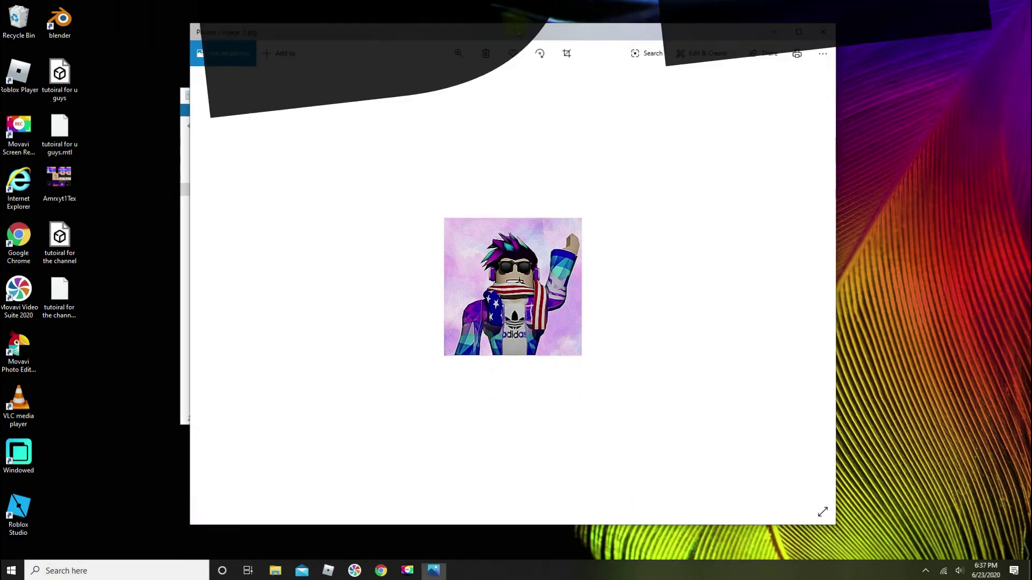